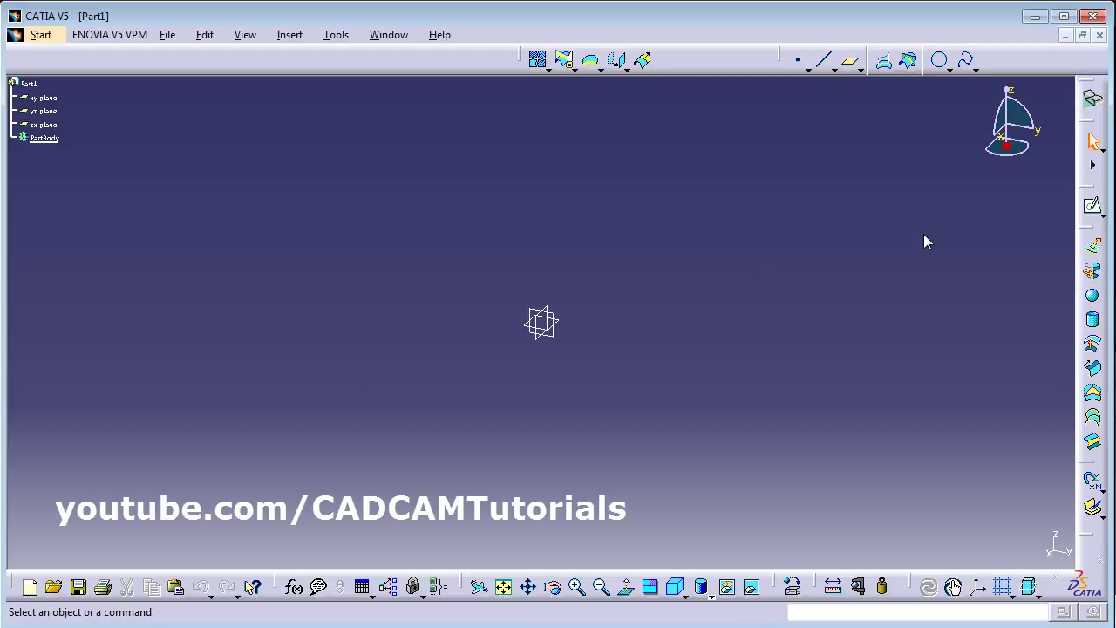
- Start a new sketch on the xy plane with the Spline tool active
click(567, 325)
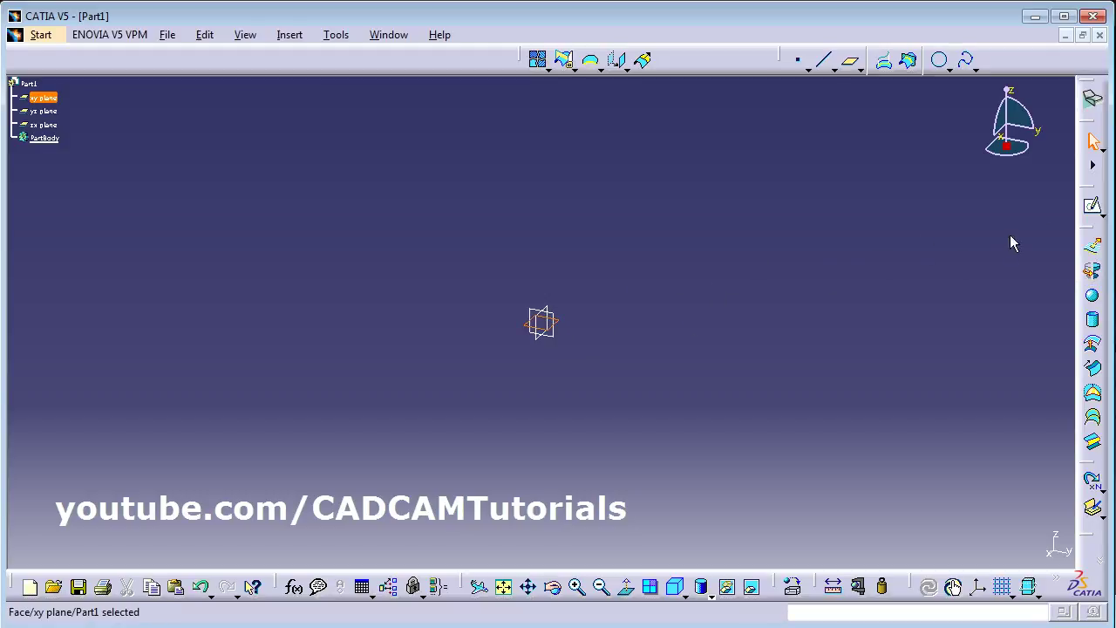
click(1094, 209)
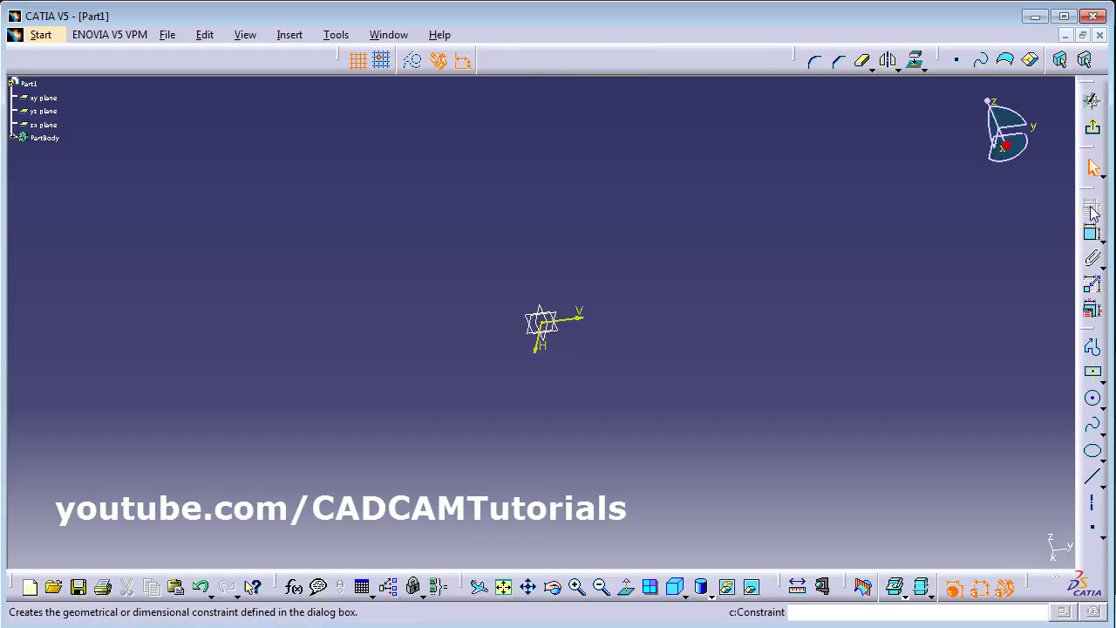
click(1094, 427)
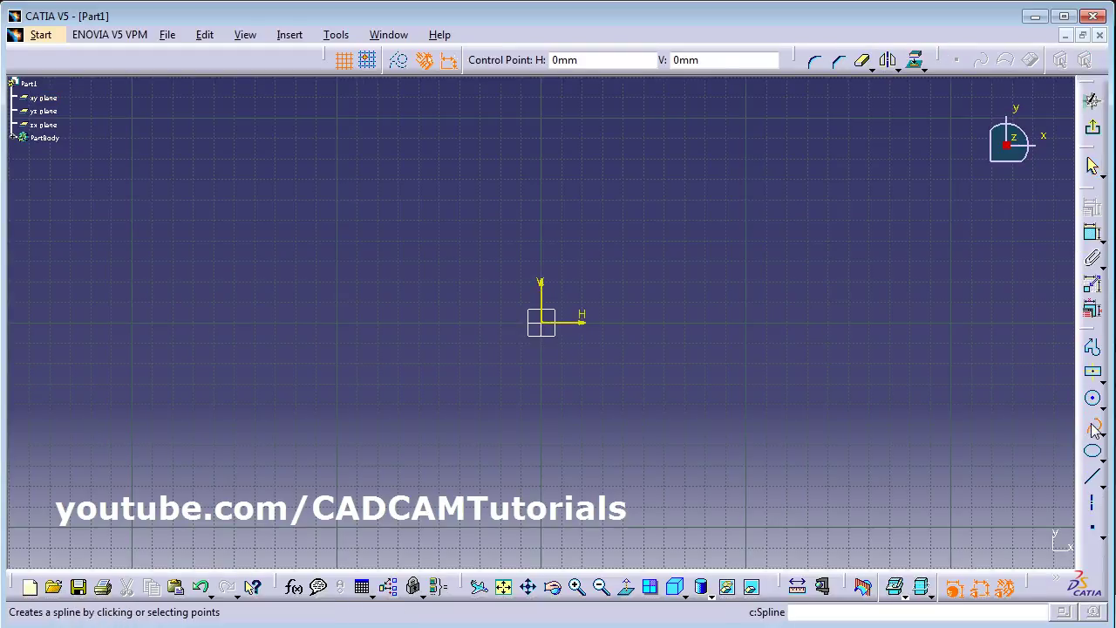
- Draw a peanut-shaped spline through eleven points around the origin, closing it on its start point
click(503, 193)
click(418, 221)
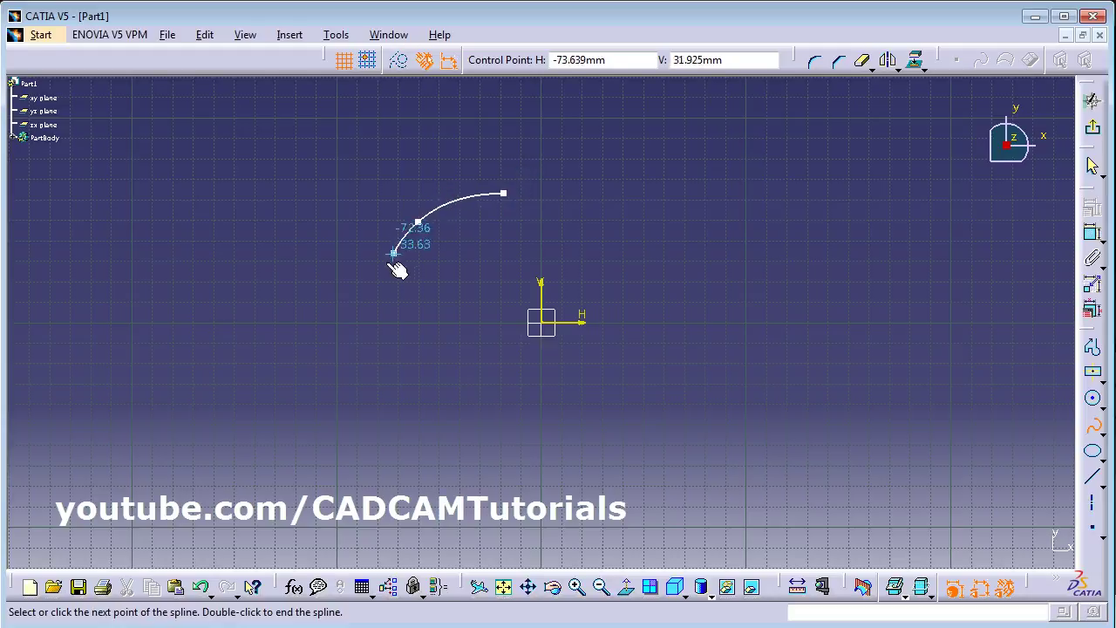
click(373, 312)
click(389, 380)
click(383, 439)
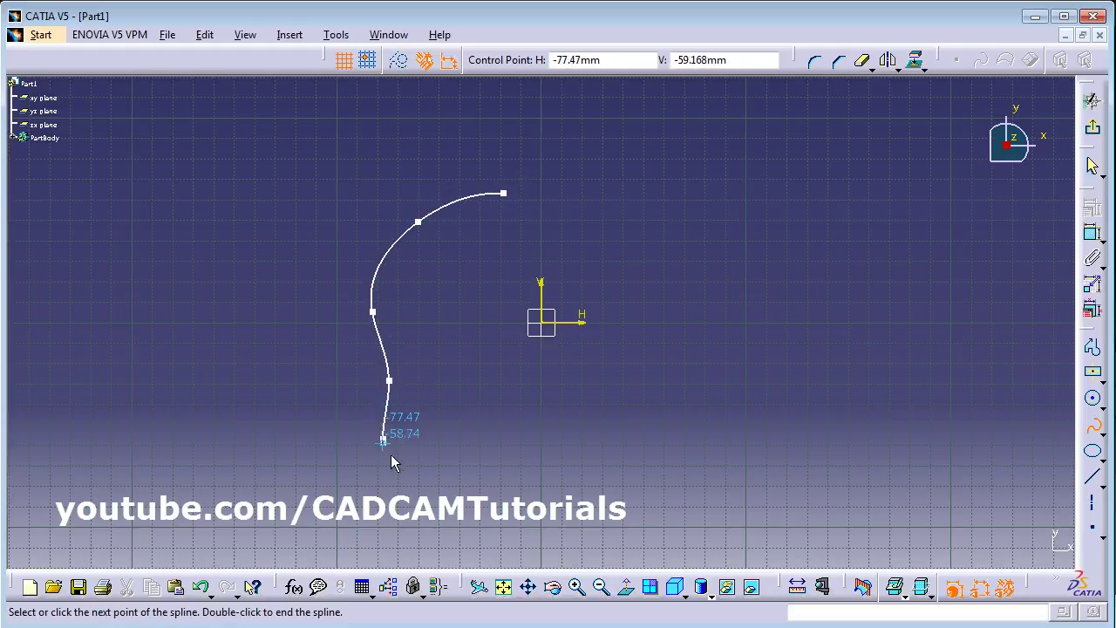
click(503, 479)
click(621, 416)
click(788, 416)
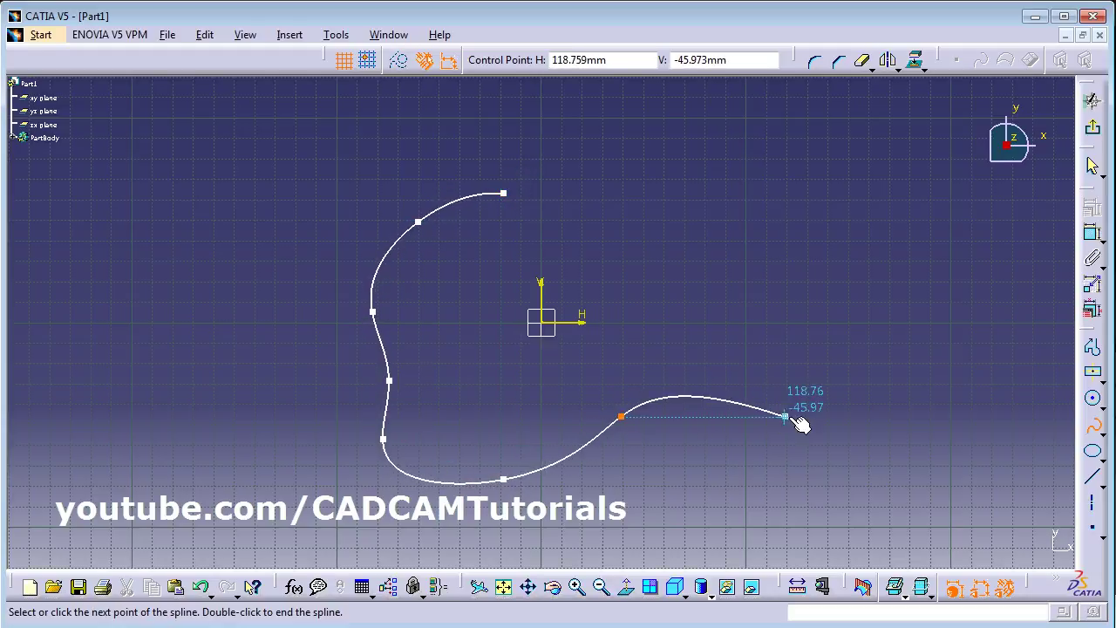
click(859, 306)
click(795, 200)
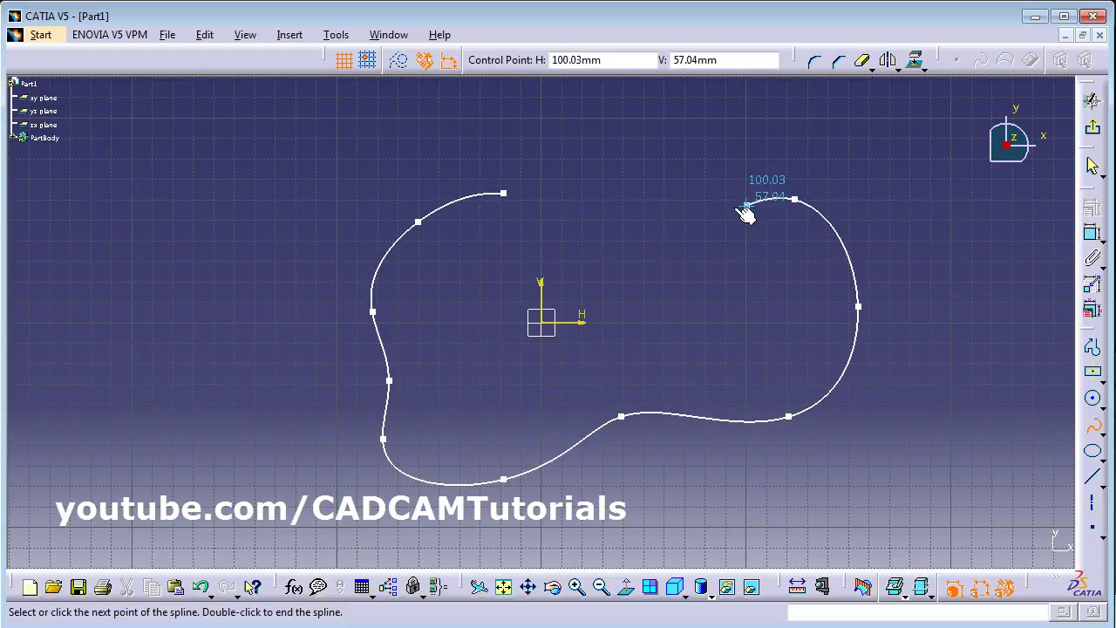
click(635, 216)
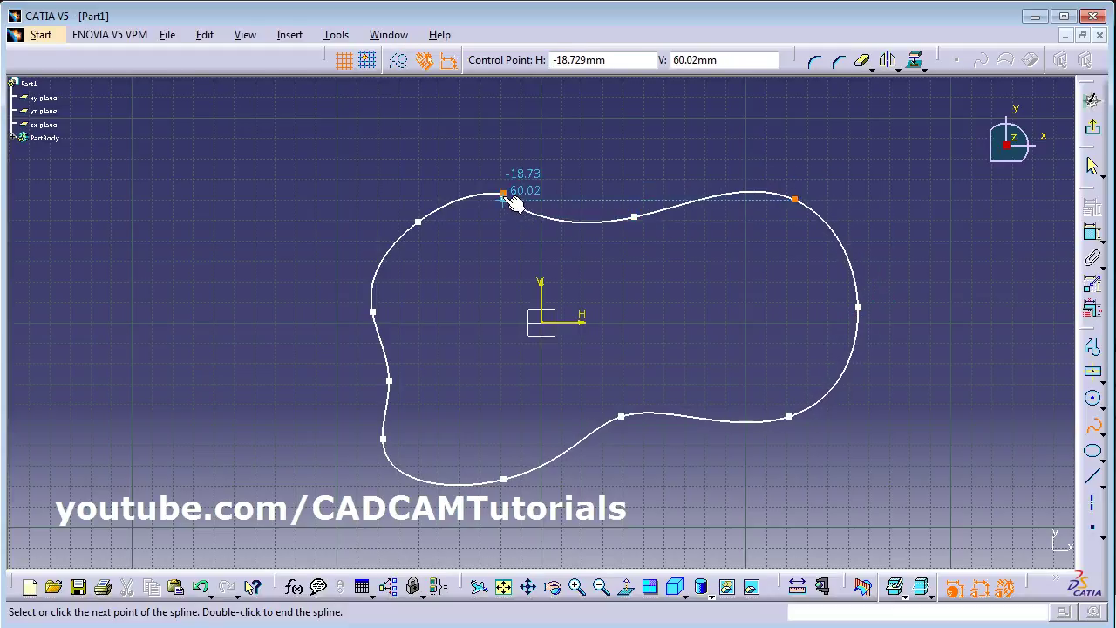
click(505, 191)
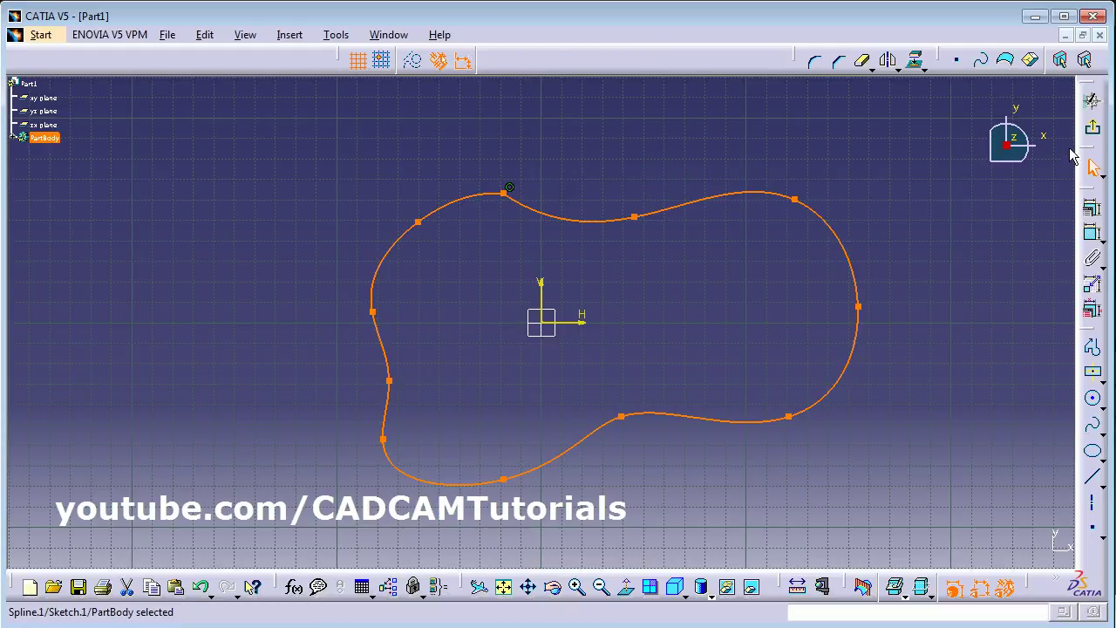
- Exit the sketch and extrude Sketch.1 as a surface, editing the two limit values
click(1095, 131)
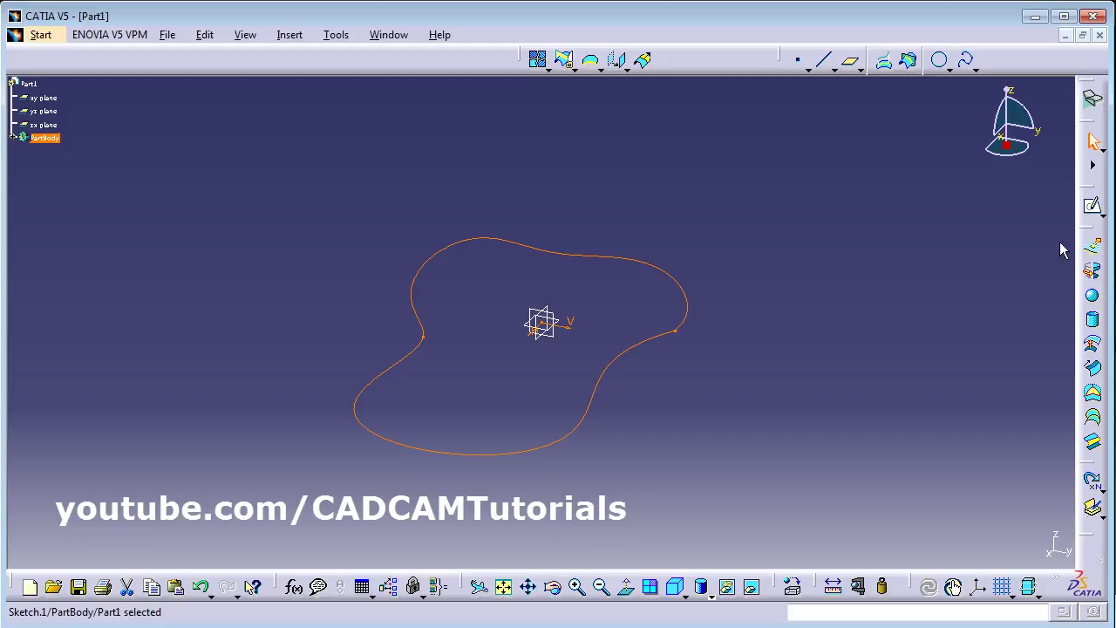
click(1095, 251)
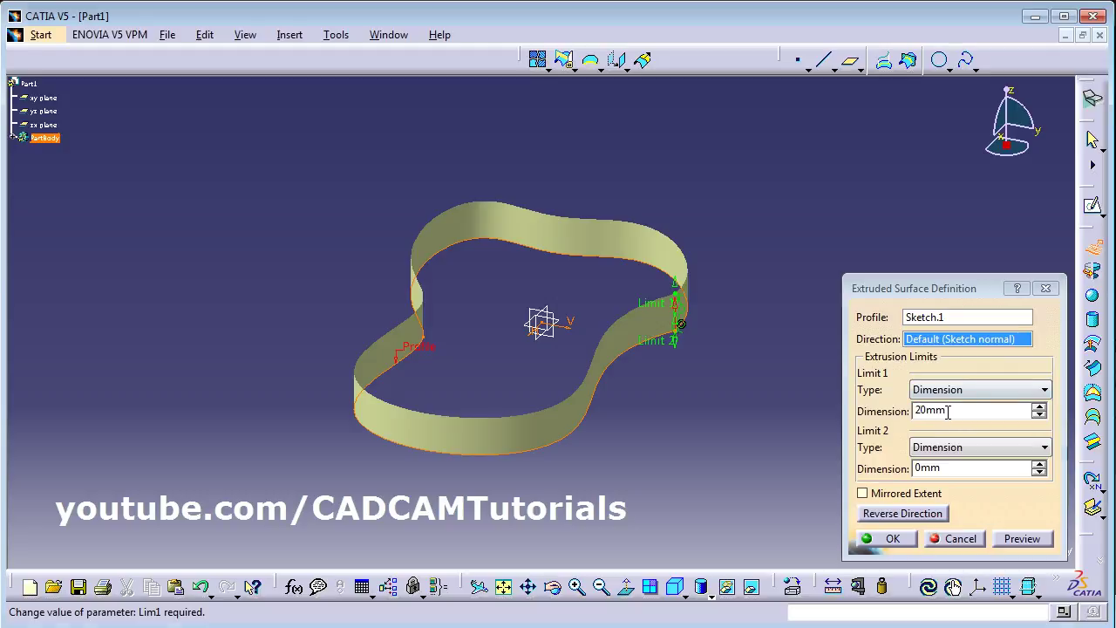
double_click(963, 415)
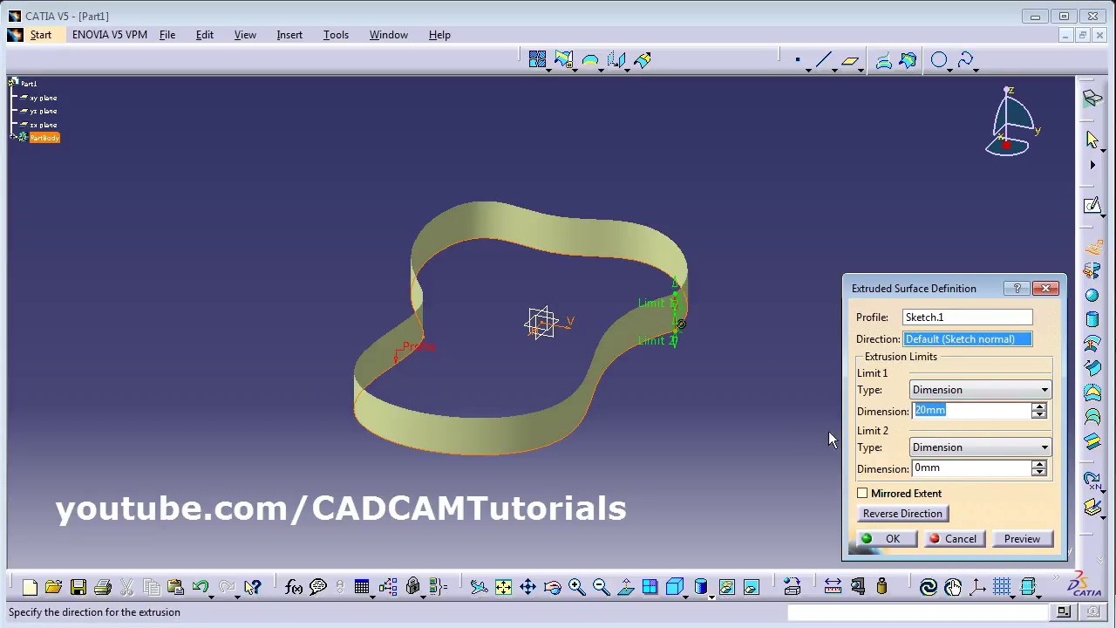
double_click(1010, 468)
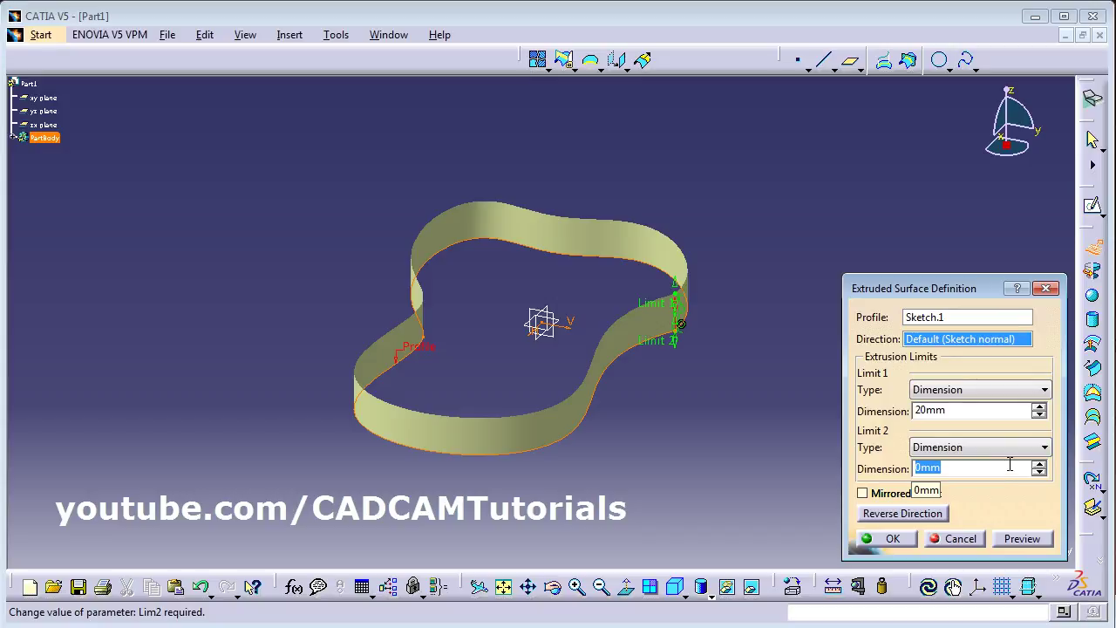
text(10)
click(959, 410)
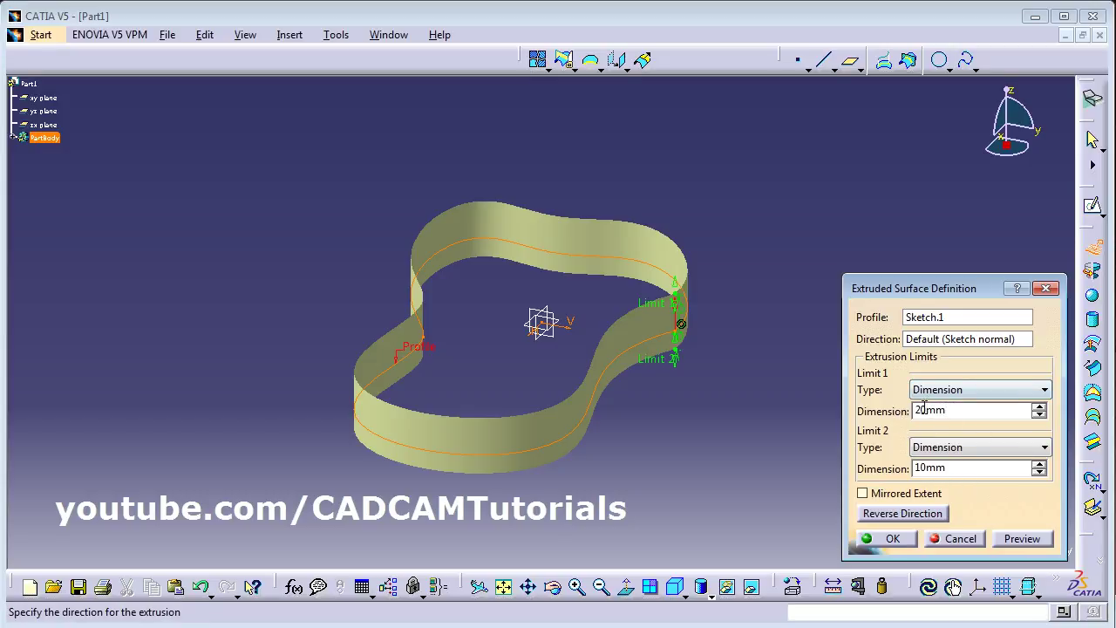
- Keep the extrusion one-sided and pointing upward, then confirm the 20mm surface wall
click(876, 495)
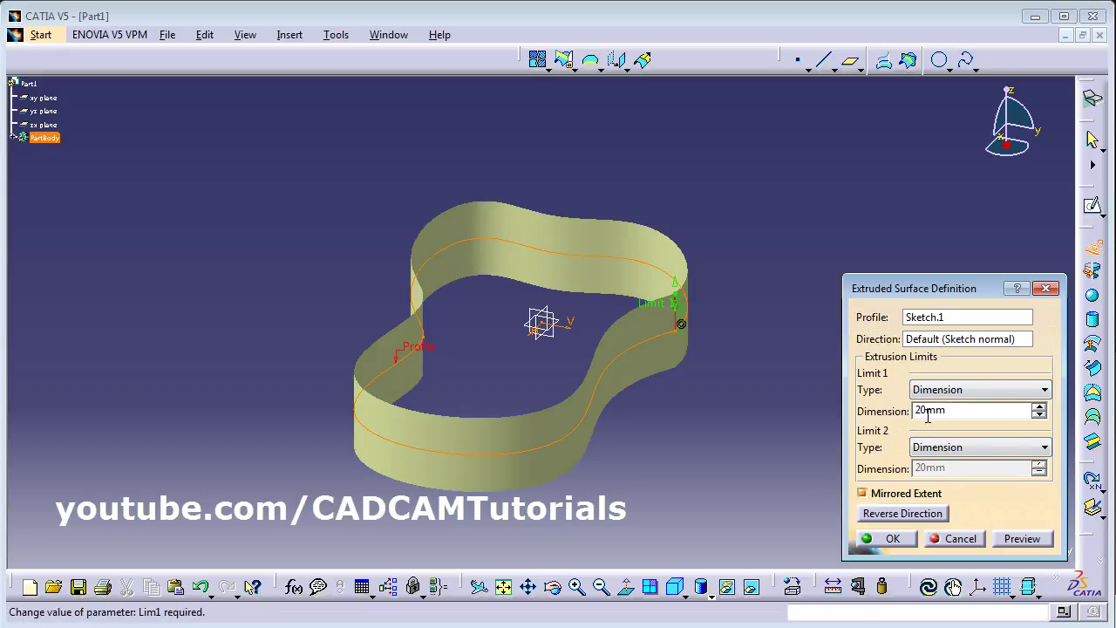
click(889, 494)
click(893, 540)
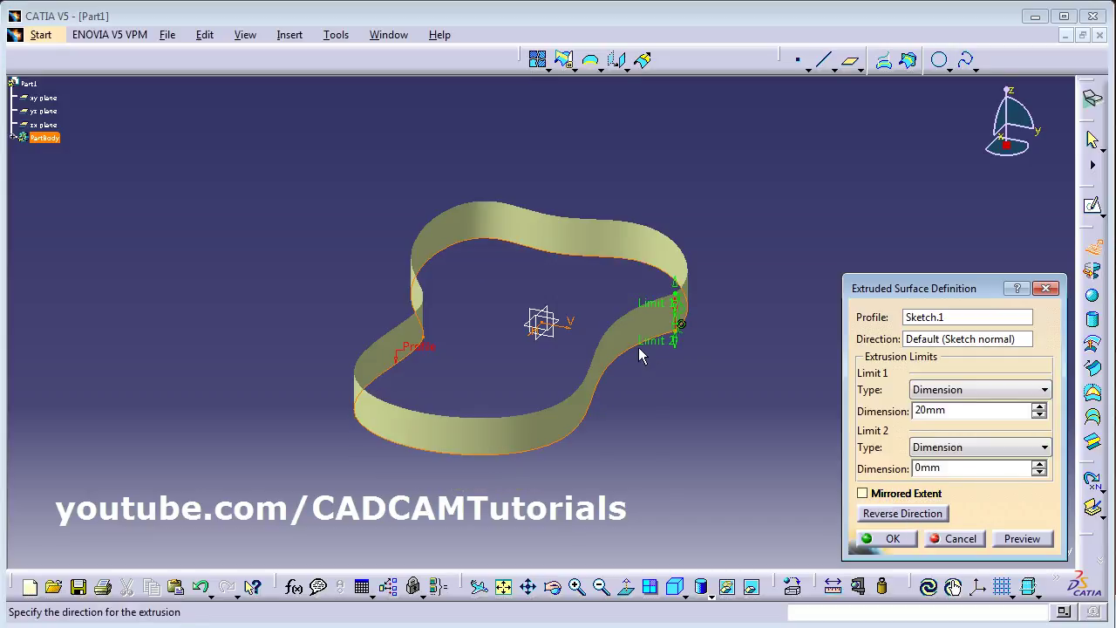
click(904, 514)
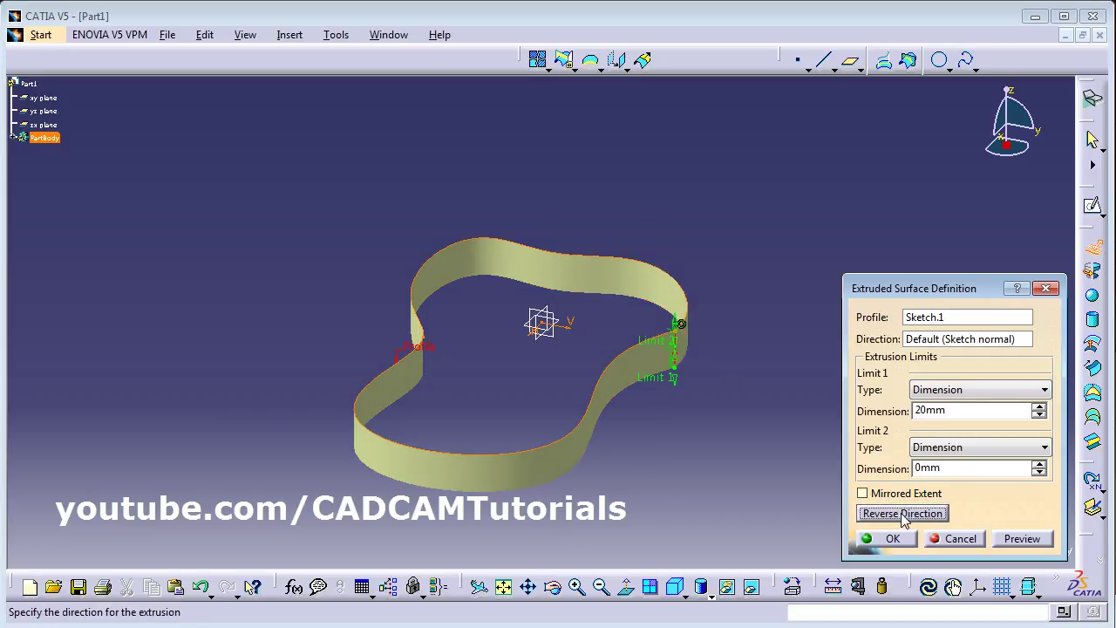
click(904, 515)
click(904, 515)
click(902, 514)
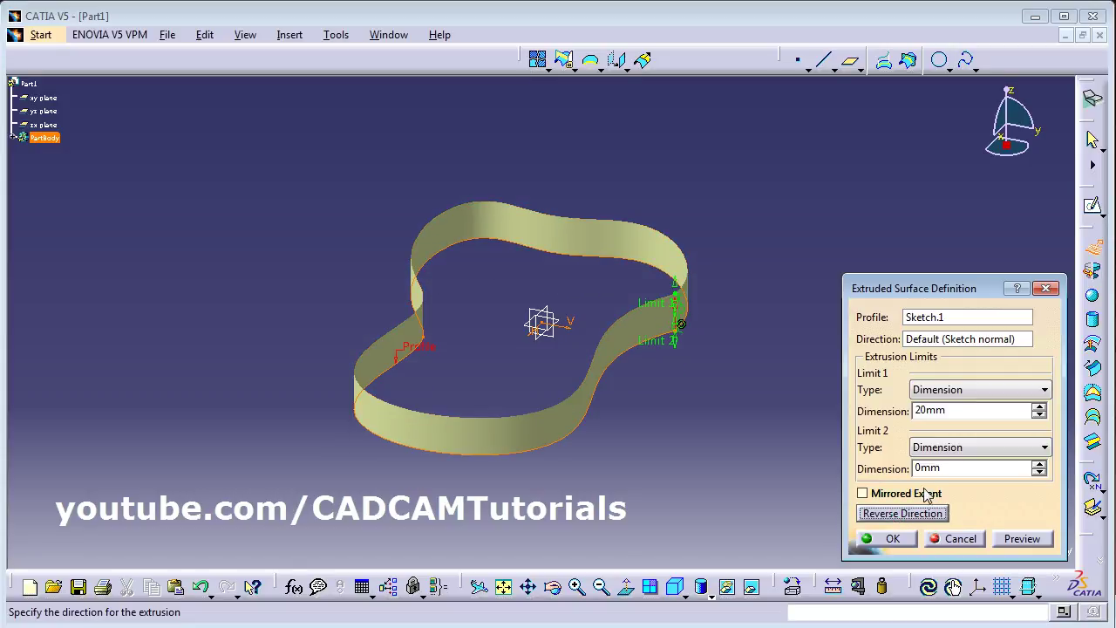
click(892, 541)
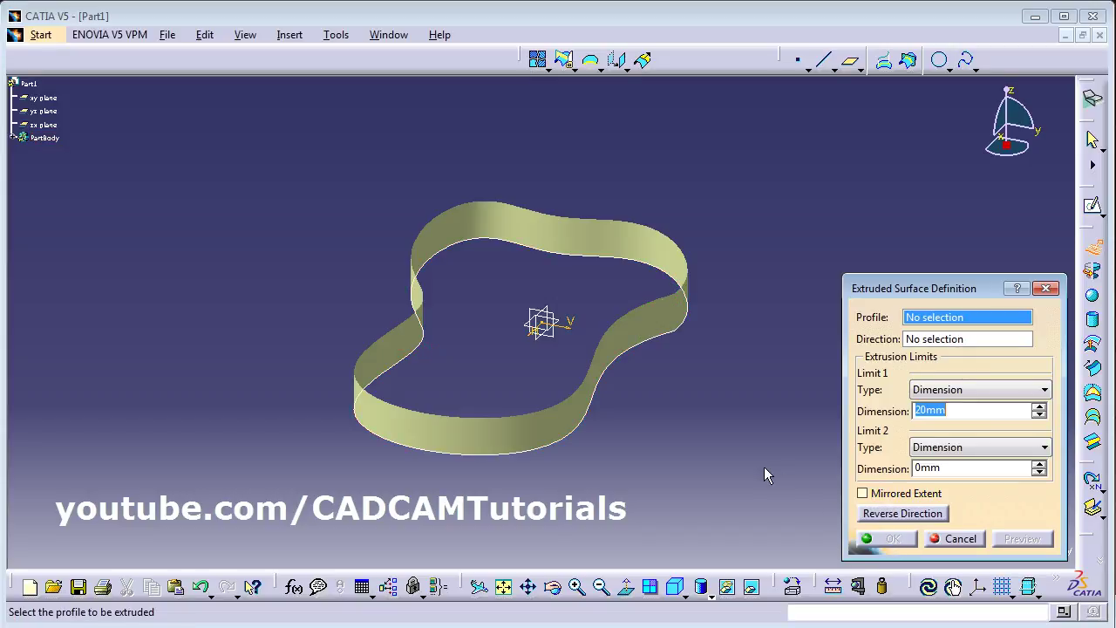
- Cancel the repeated Extrude, hide Sketch.1, and show the wall in a fitted isometric view
click(959, 539)
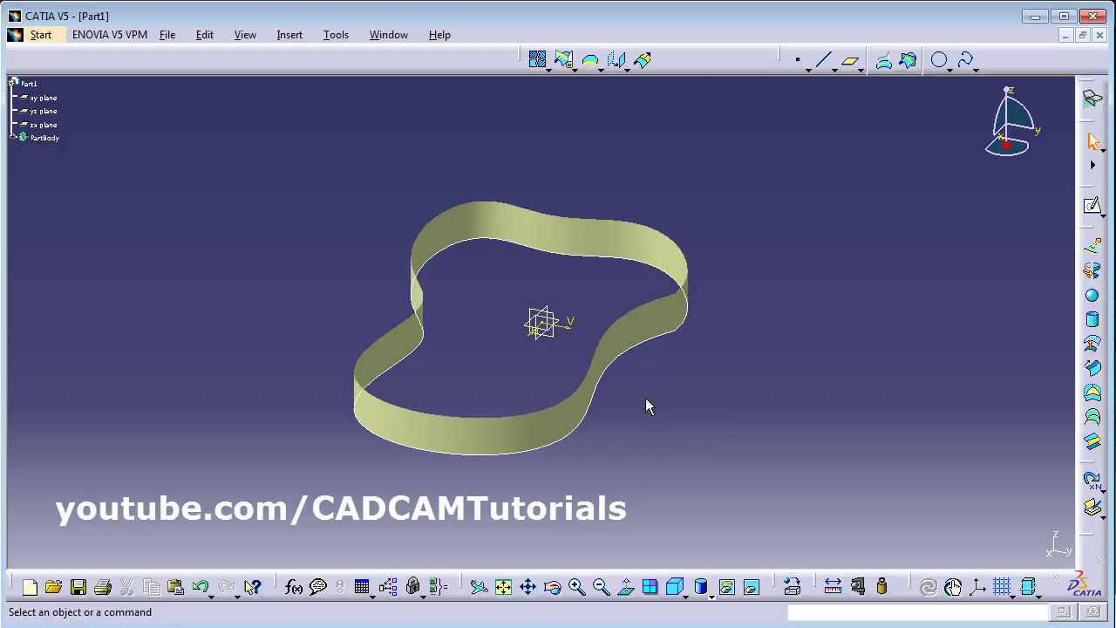
click(728, 588)
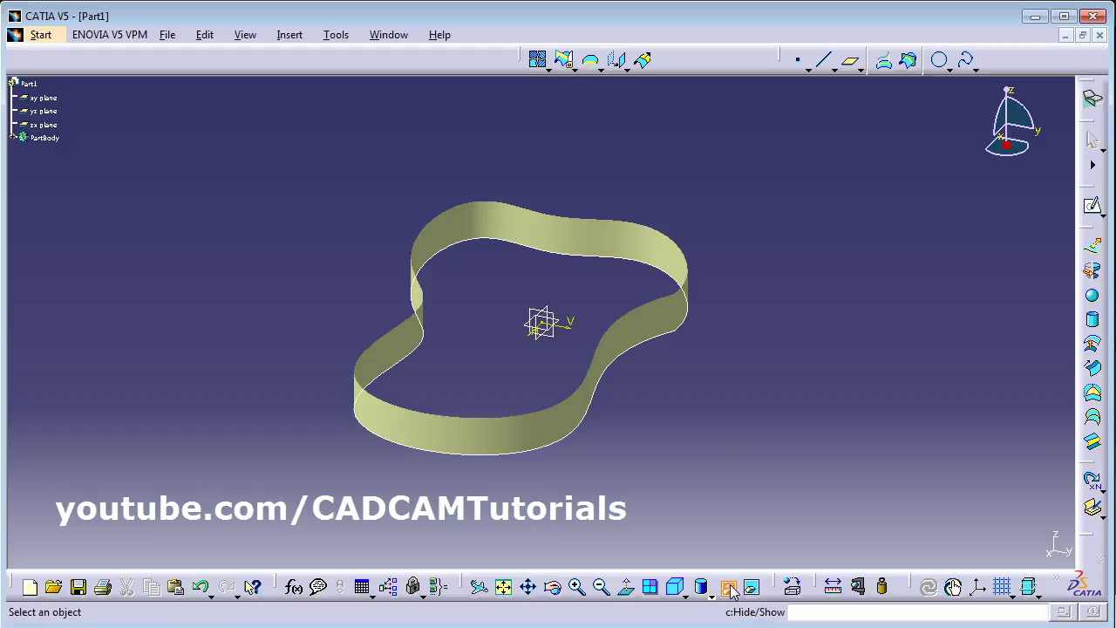
click(598, 394)
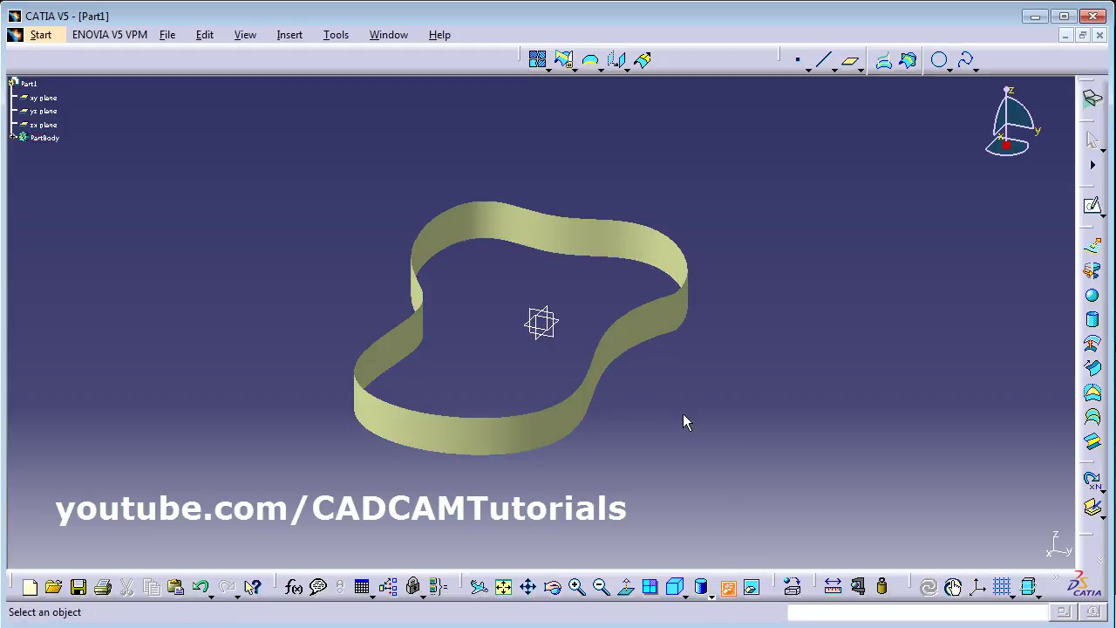
click(679, 594)
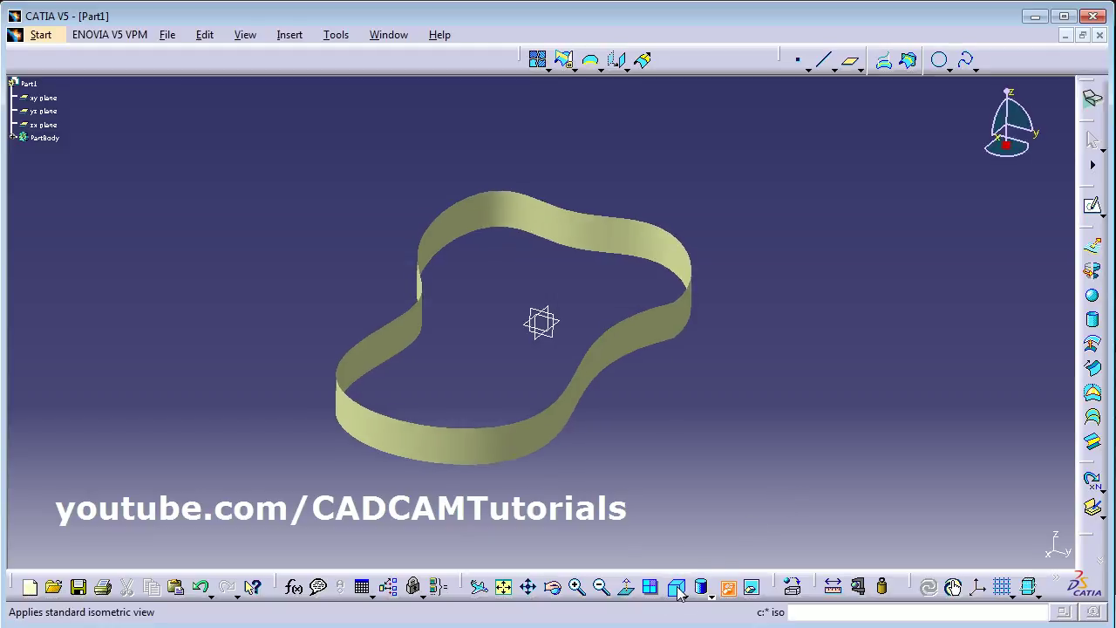
click(505, 588)
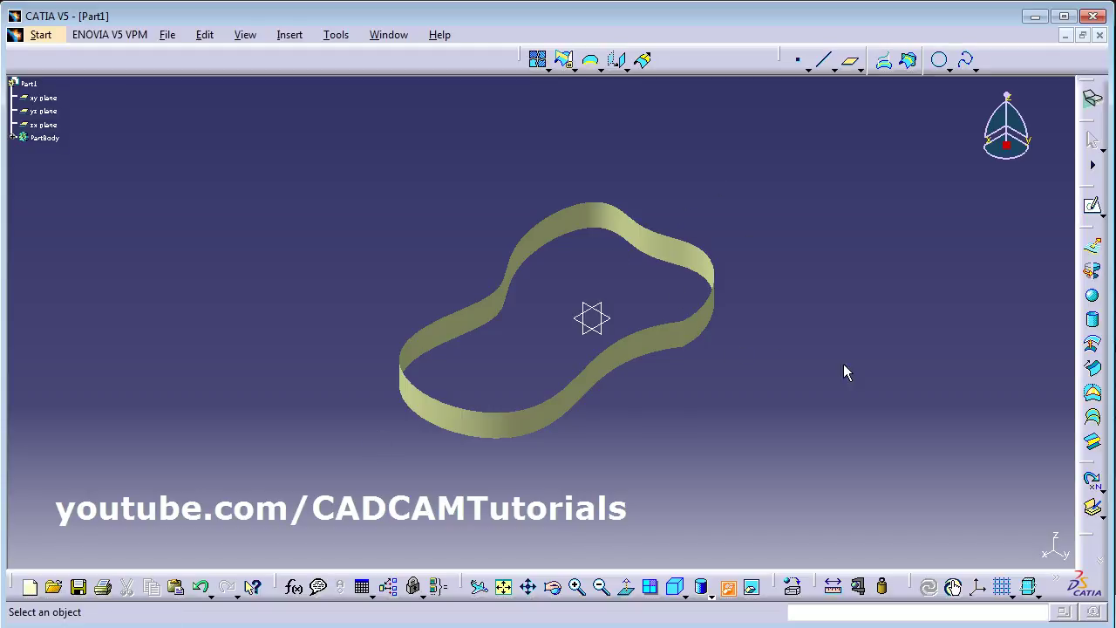
click(1093, 399)
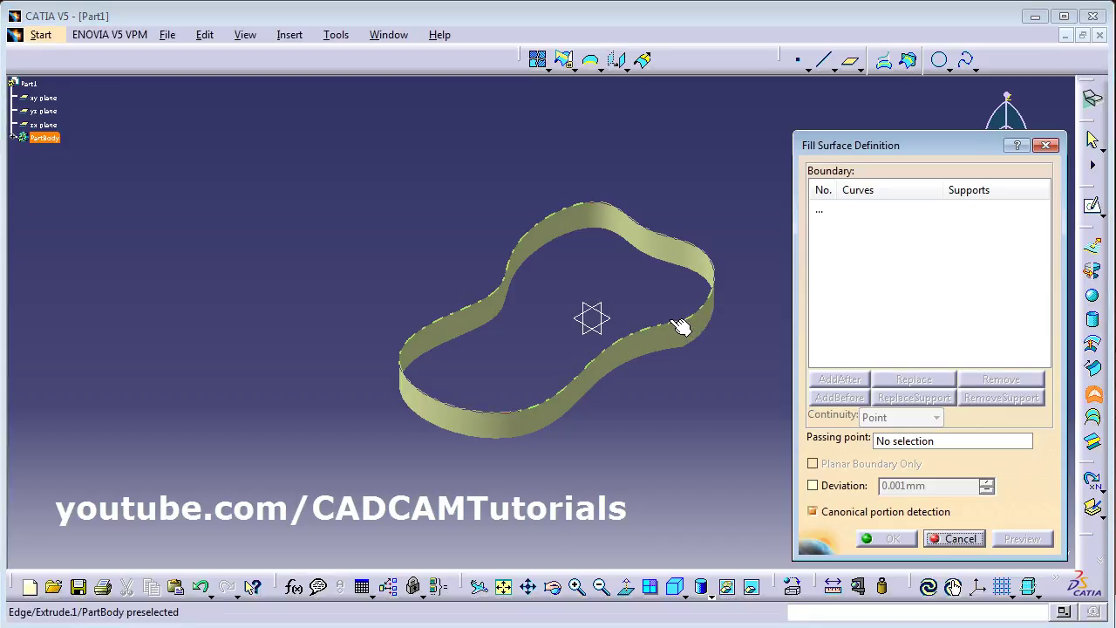
click(669, 330)
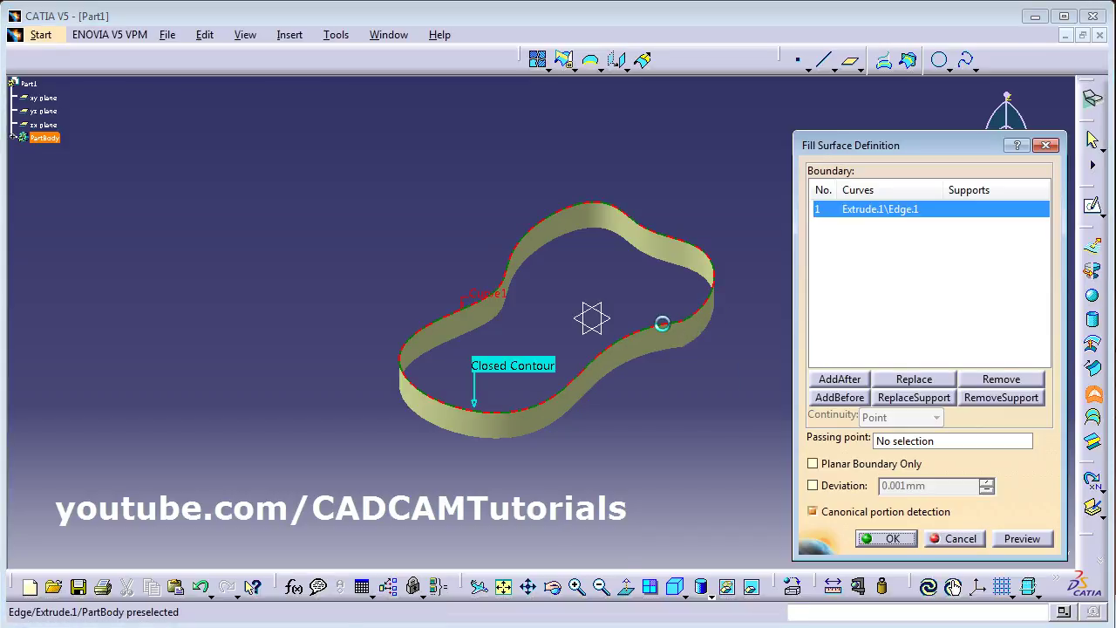
click(1022, 538)
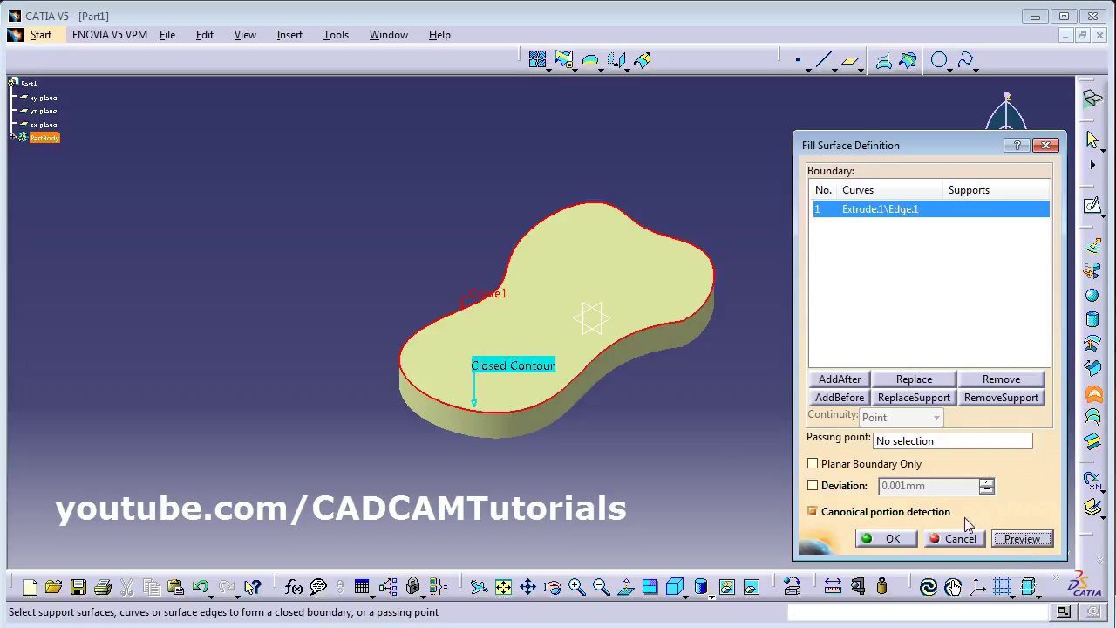
middle_drag(682, 420, 614, 343)
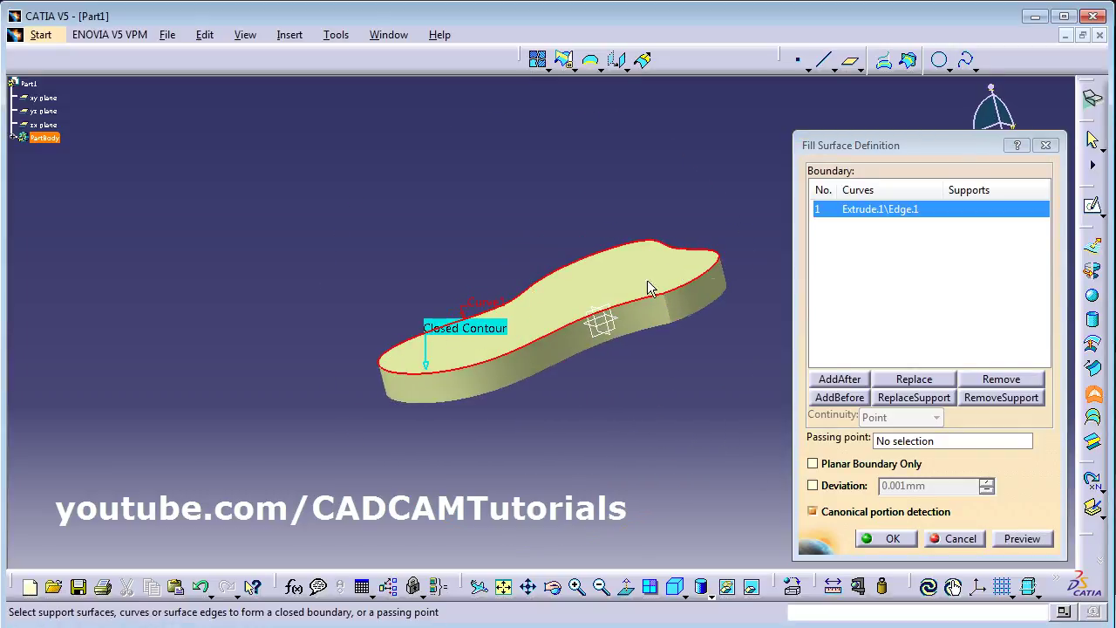
middle_drag(585, 296, 441, 319)
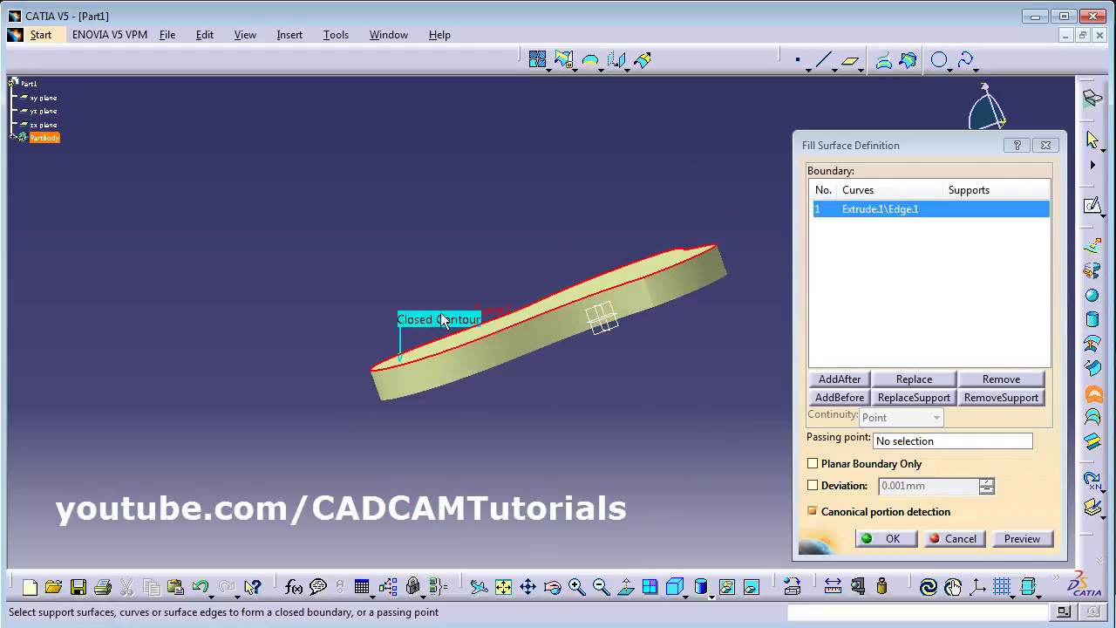
middle_drag(567, 252, 646, 303)
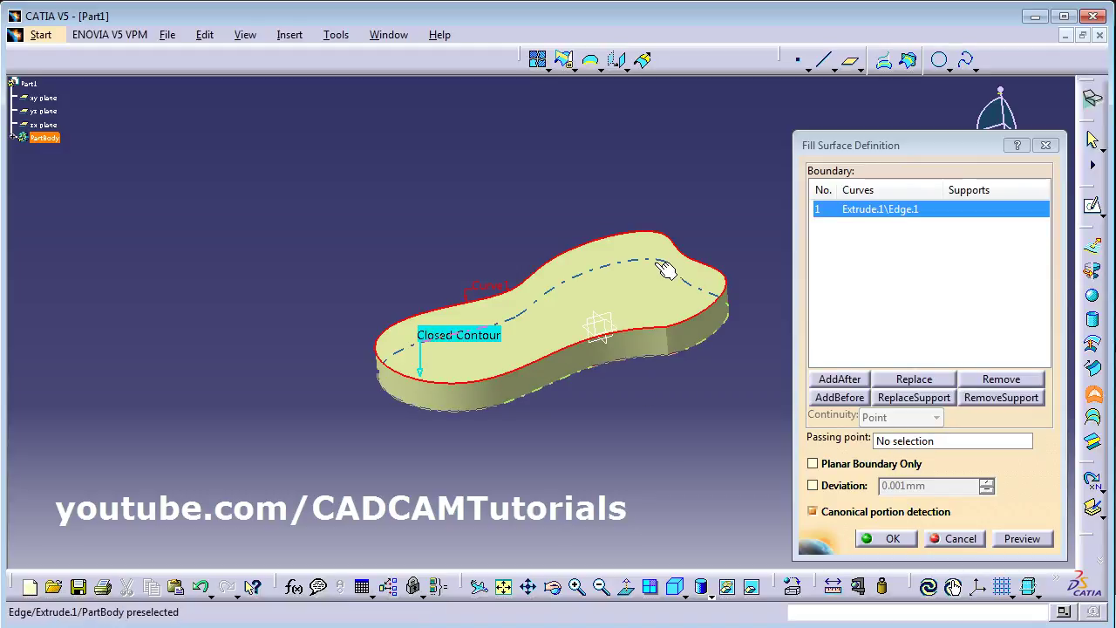
middle_drag(590, 326, 541, 249)
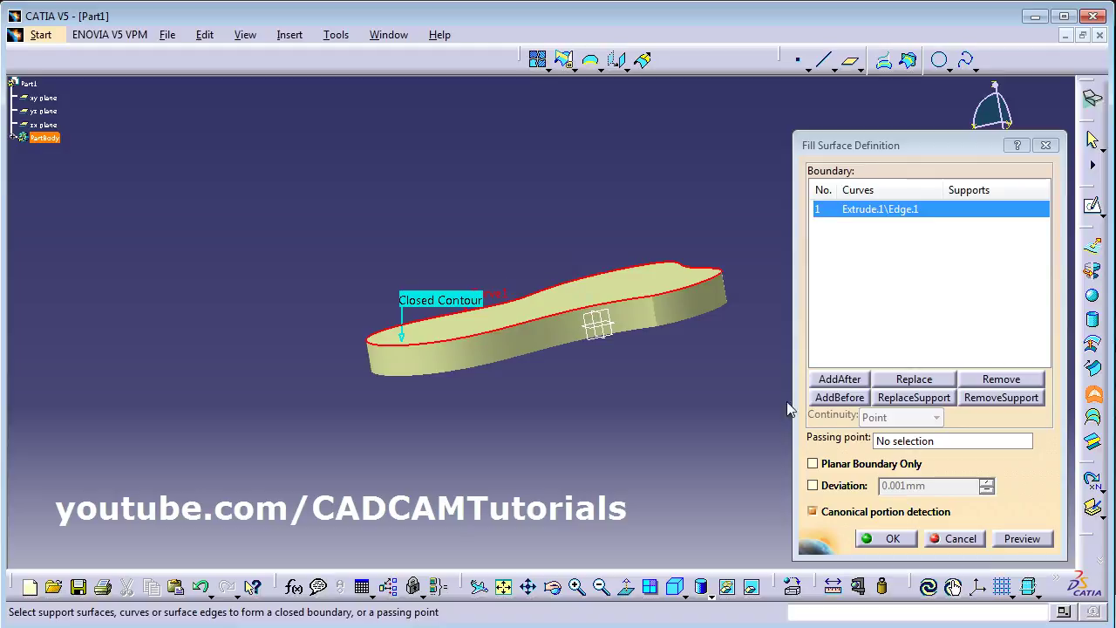
click(959, 539)
middle_drag(576, 190, 898, 142)
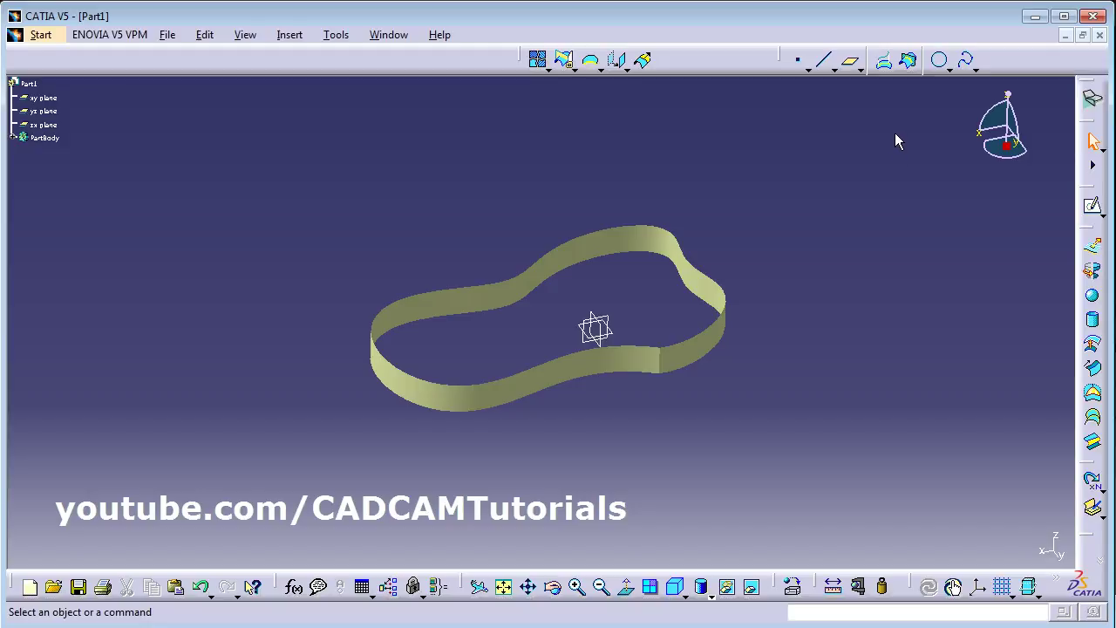
- Create Point.1 at coordinates X 0, Y 0, Z 70mm above the origin
click(801, 63)
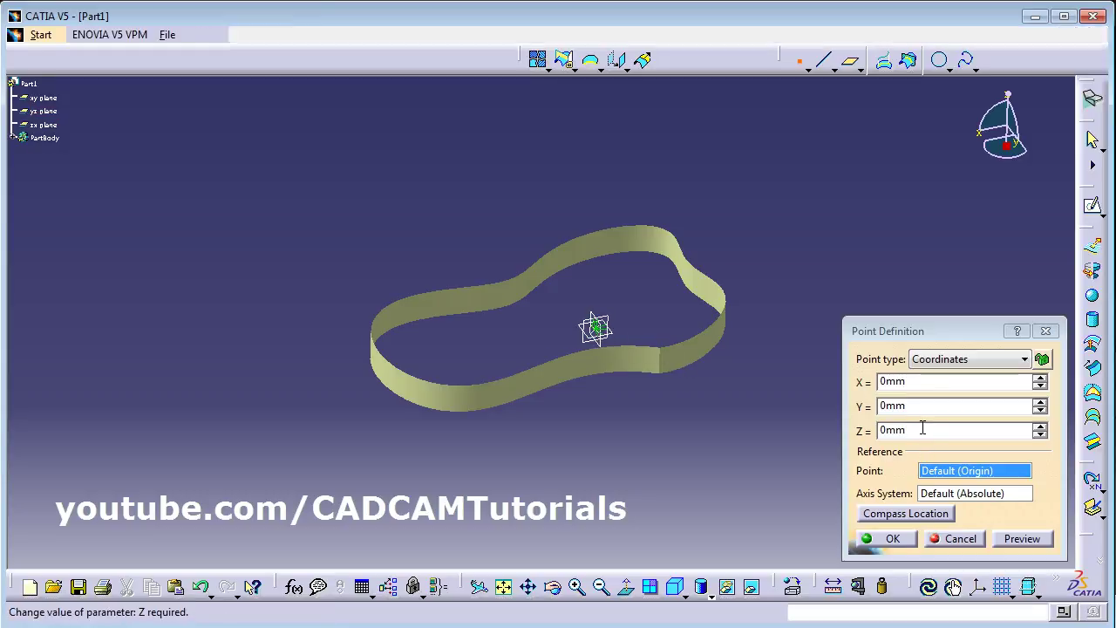
drag(912, 430, 875, 436)
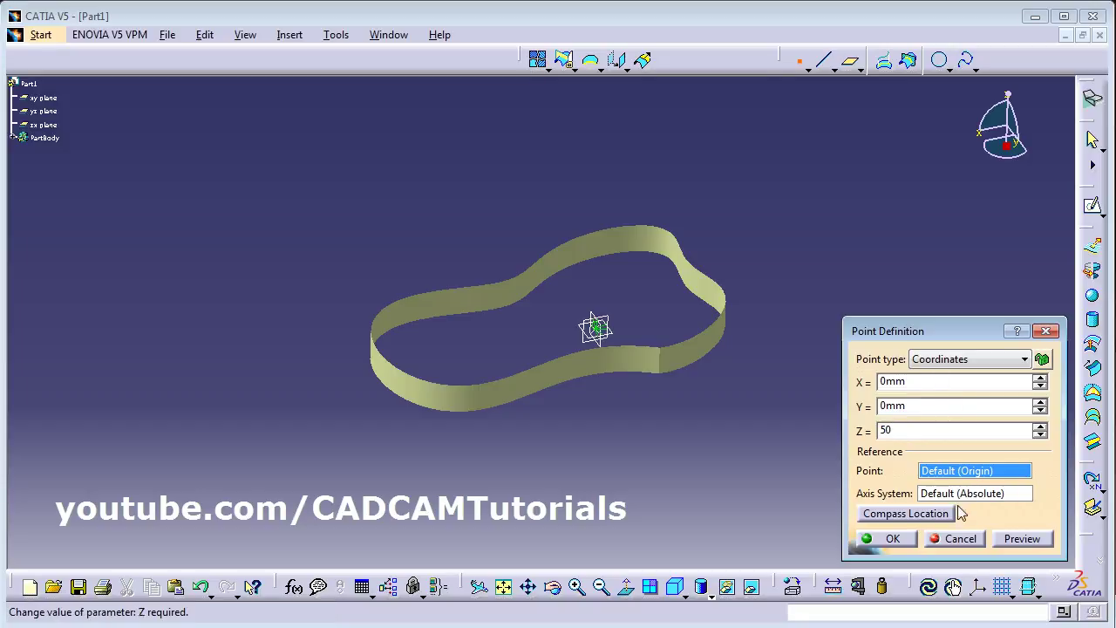
click(1022, 538)
middle_drag(644, 416, 600, 317)
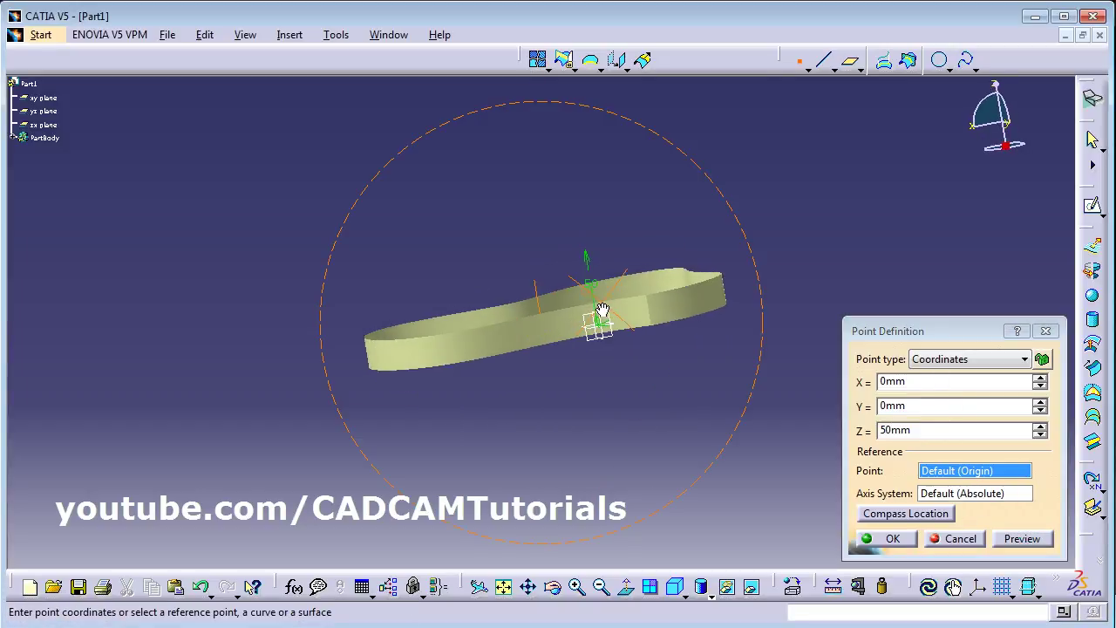
double_click(872, 429)
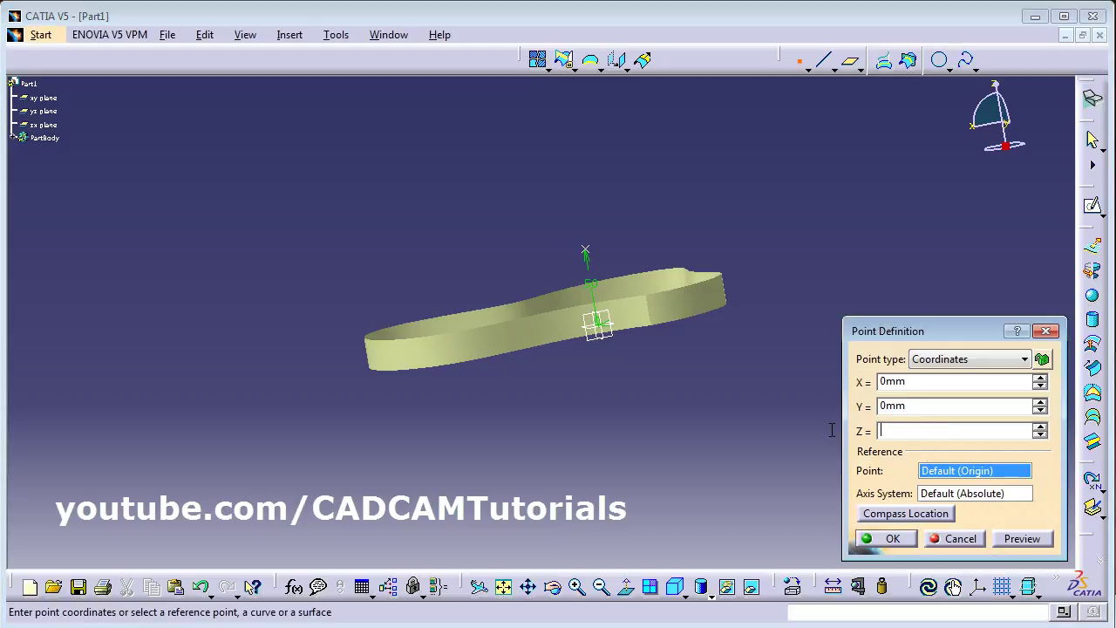
click(1036, 541)
click(892, 540)
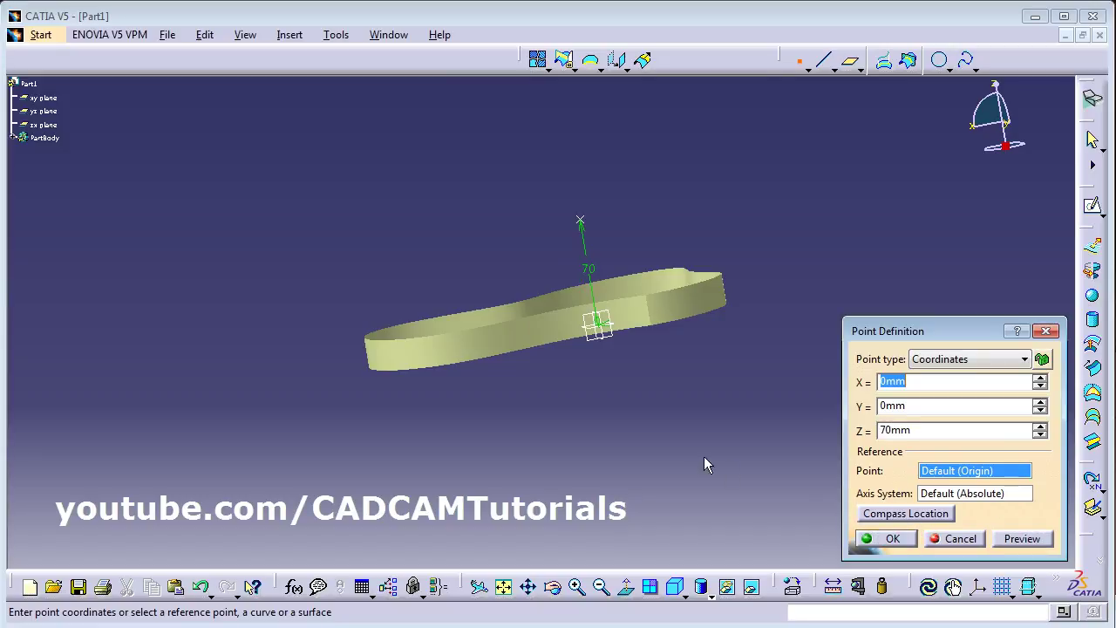
click(960, 539)
middle_drag(583, 236, 625, 309)
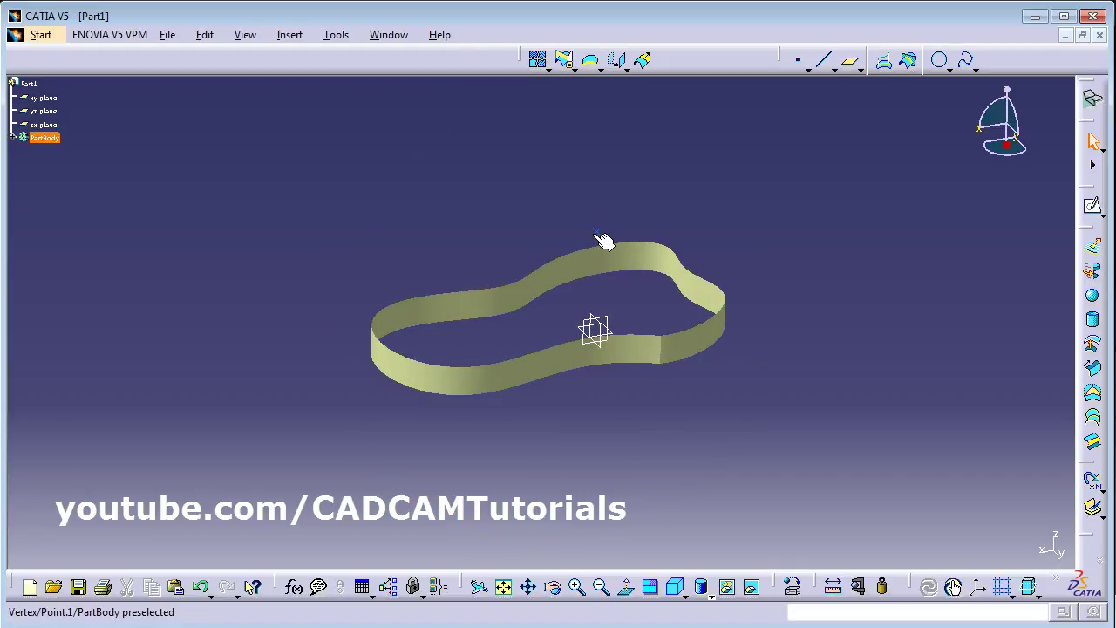
- Cap the wall's top edge with Fill.1, domed upward through Point.1
click(1093, 393)
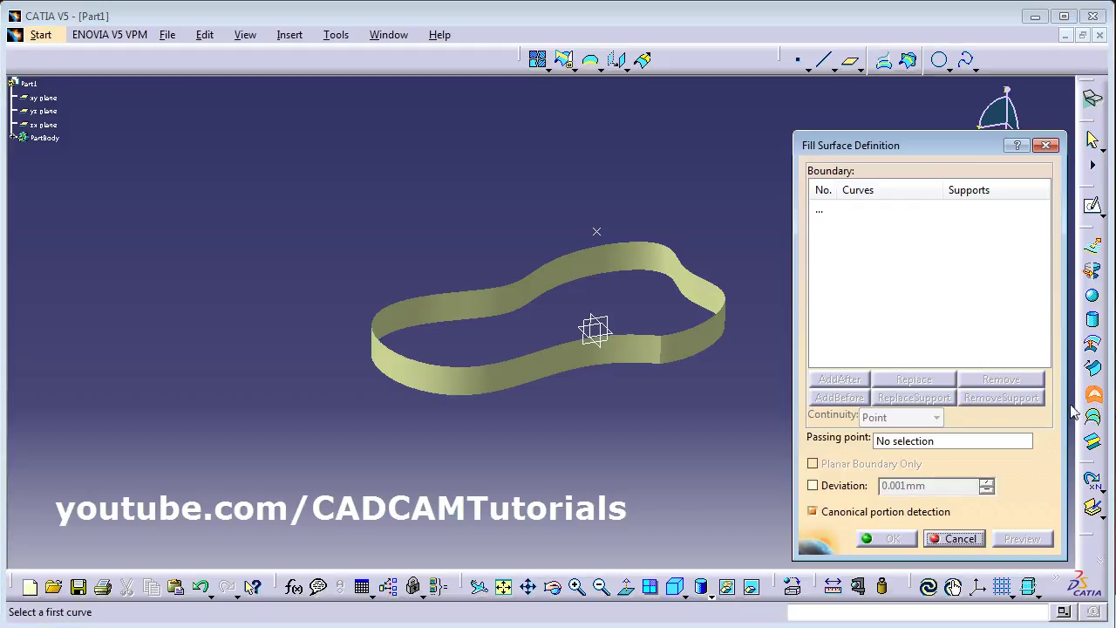
click(686, 341)
click(904, 442)
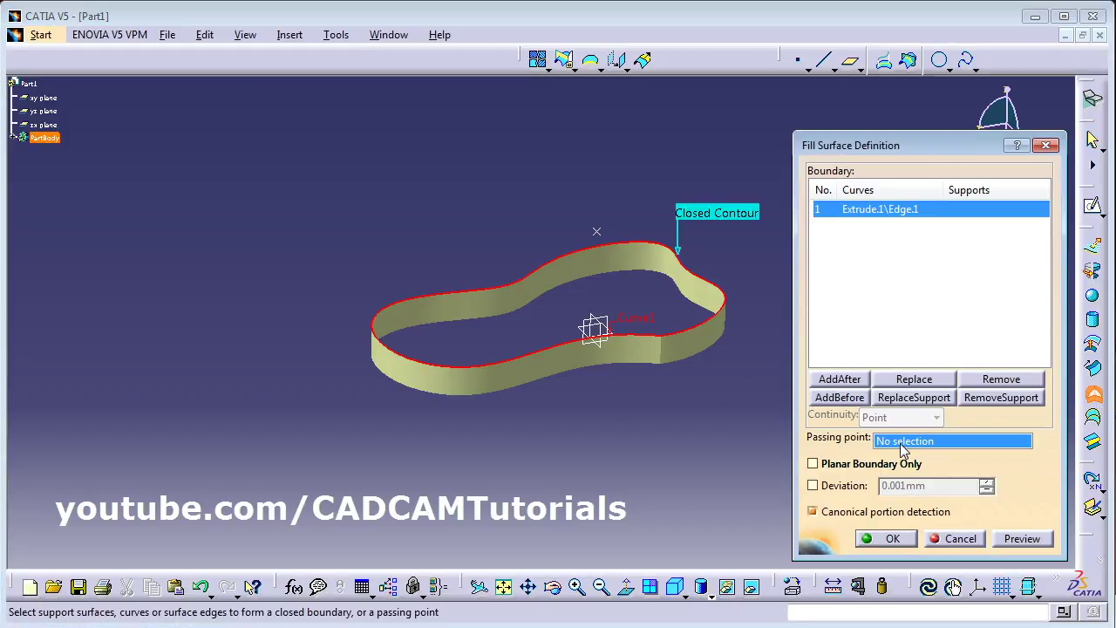
click(603, 237)
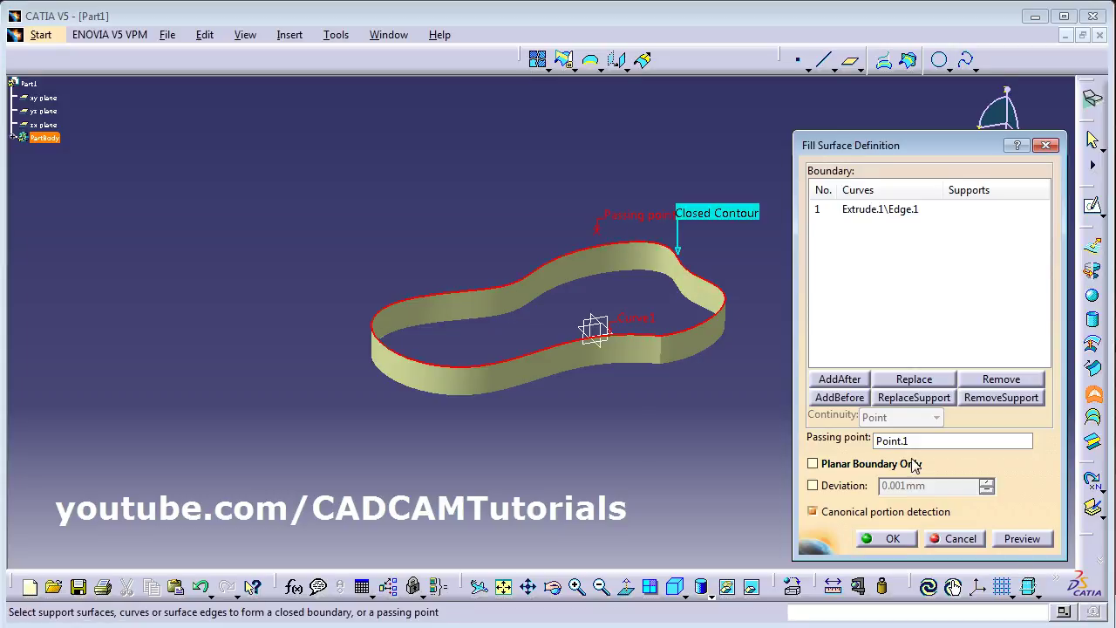
click(1022, 539)
middle_drag(660, 461, 697, 417)
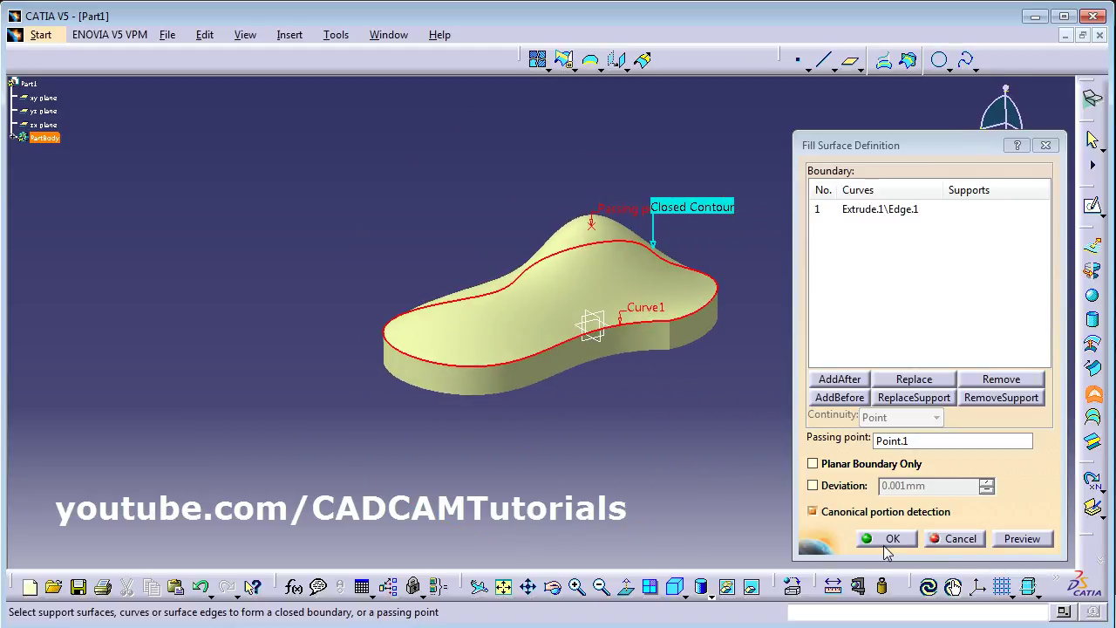
click(890, 539)
middle_drag(599, 324, 632, 342)
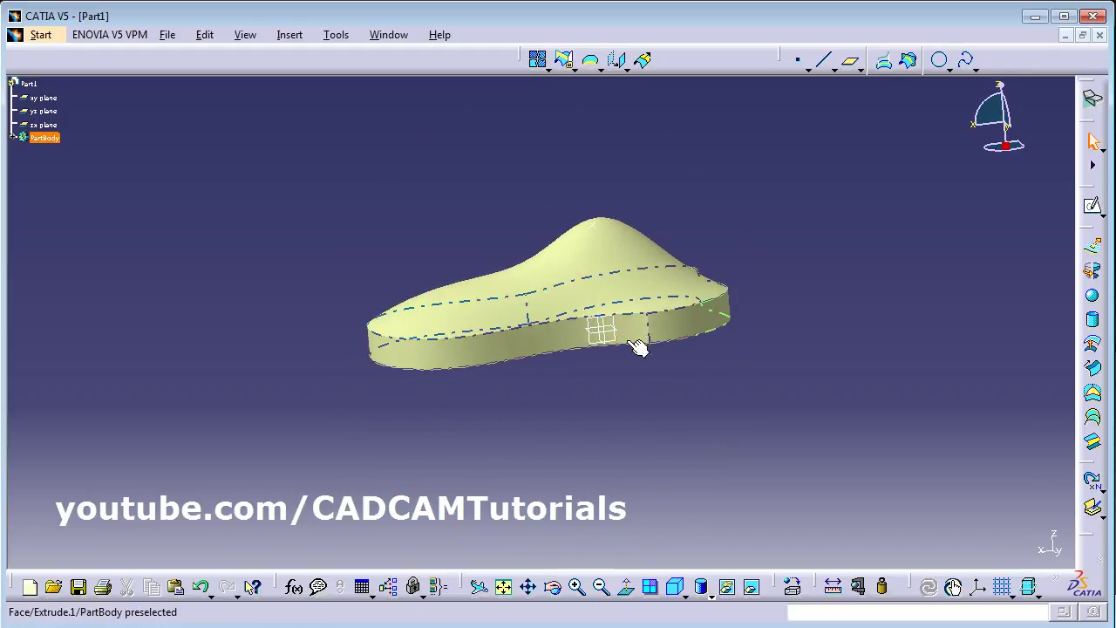
- Open a new sketch on the xy plane and return to the top-down Normal View
key(Up)
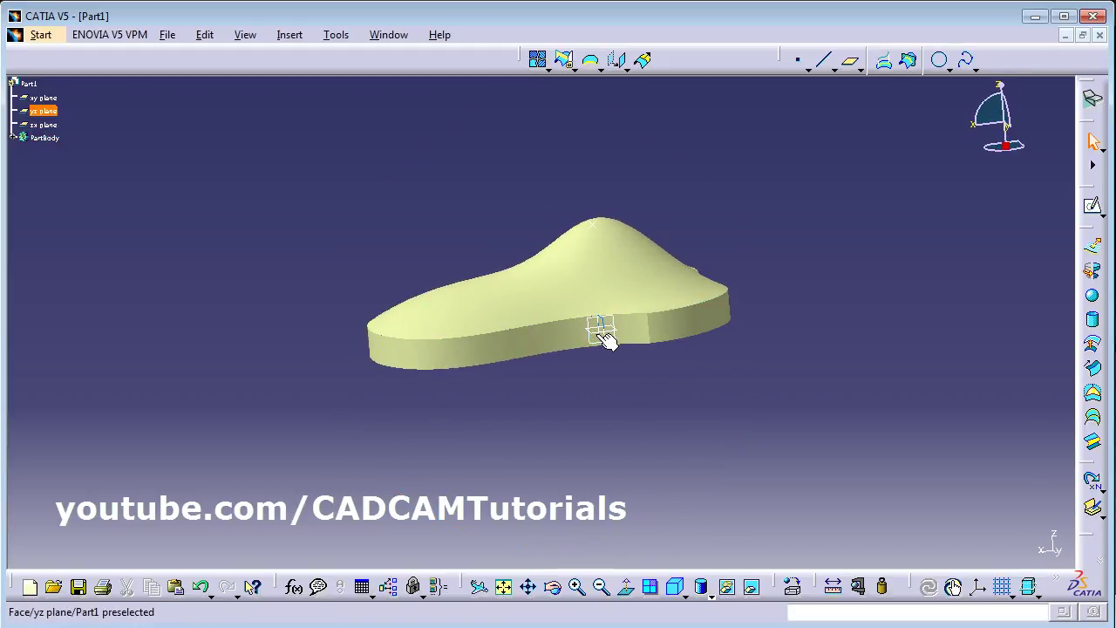
middle_drag(605, 331, 637, 352)
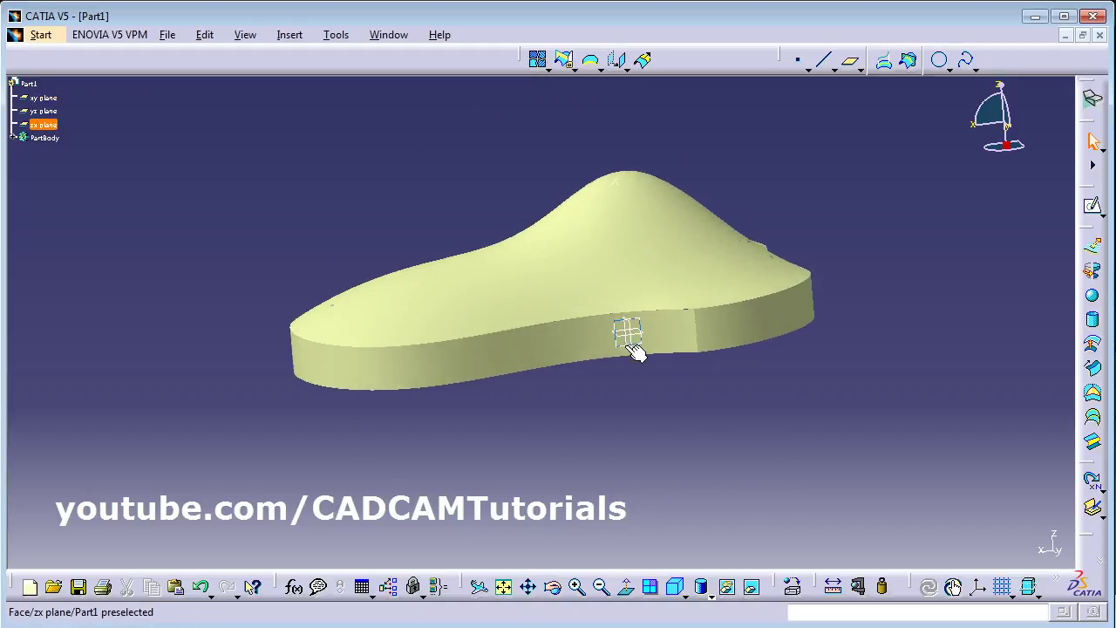
key(Down)
click(643, 341)
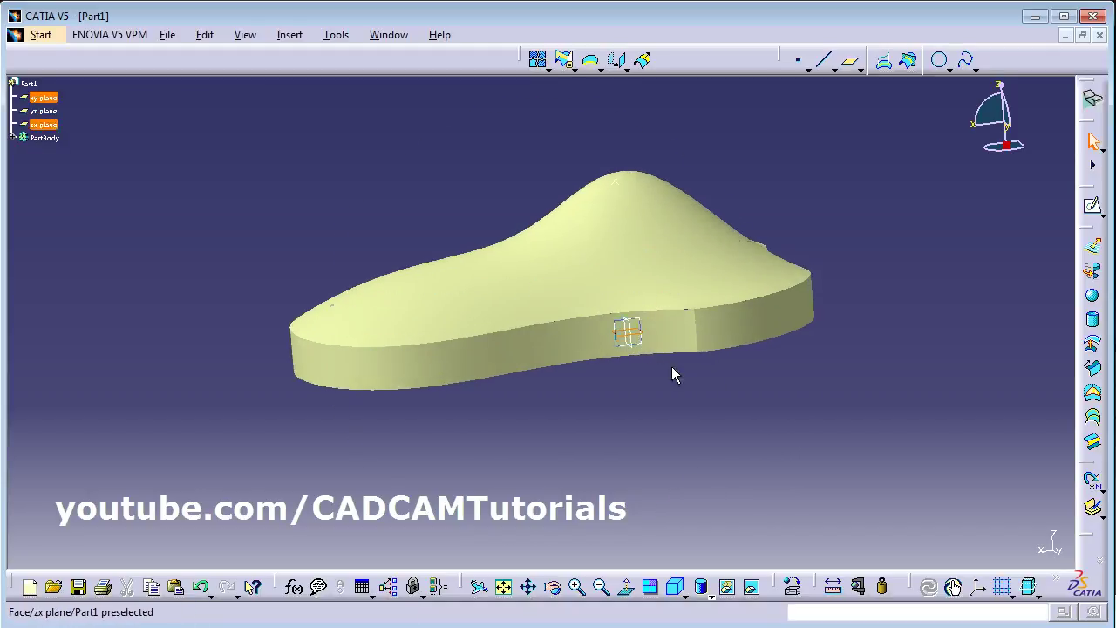
click(1092, 212)
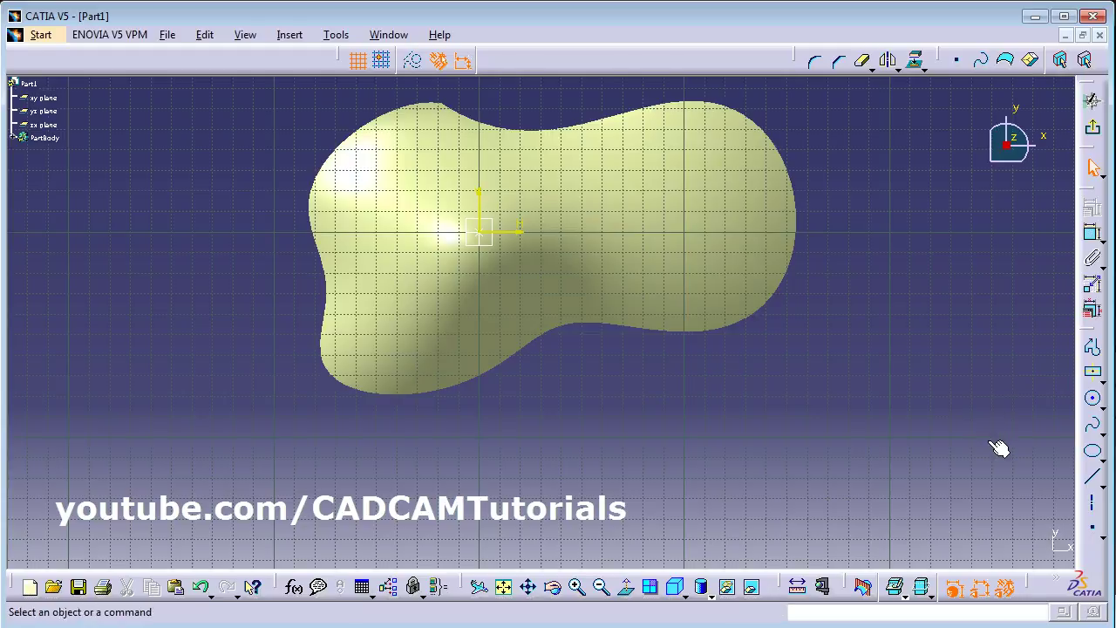
middle_drag(603, 393, 633, 149)
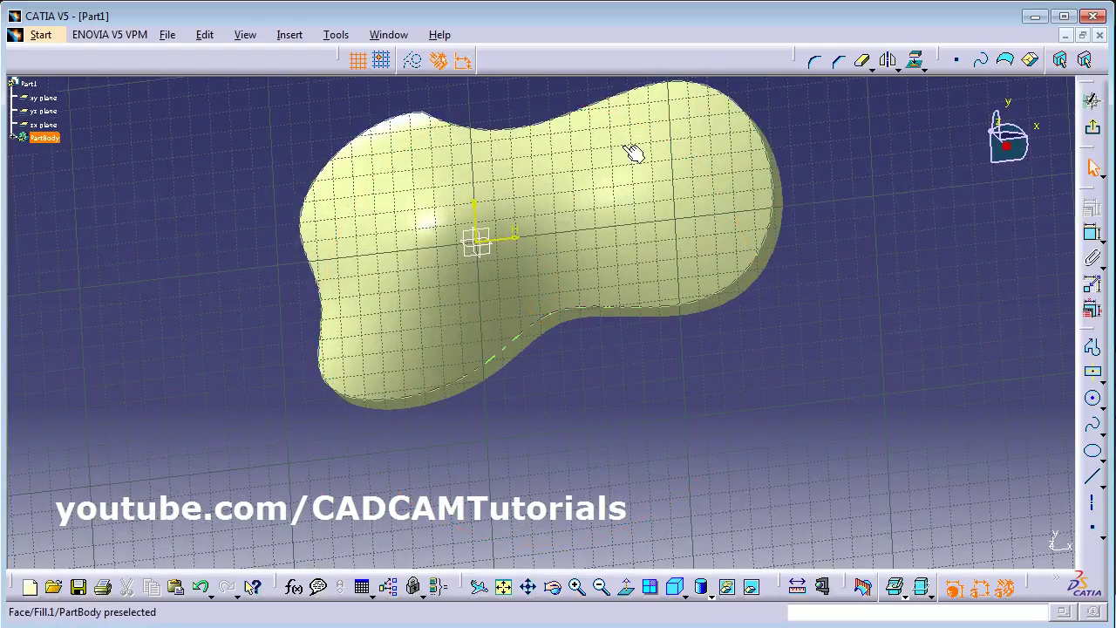
middle_drag(640, 261, 451, 140)
middle_drag(381, 305, 735, 299)
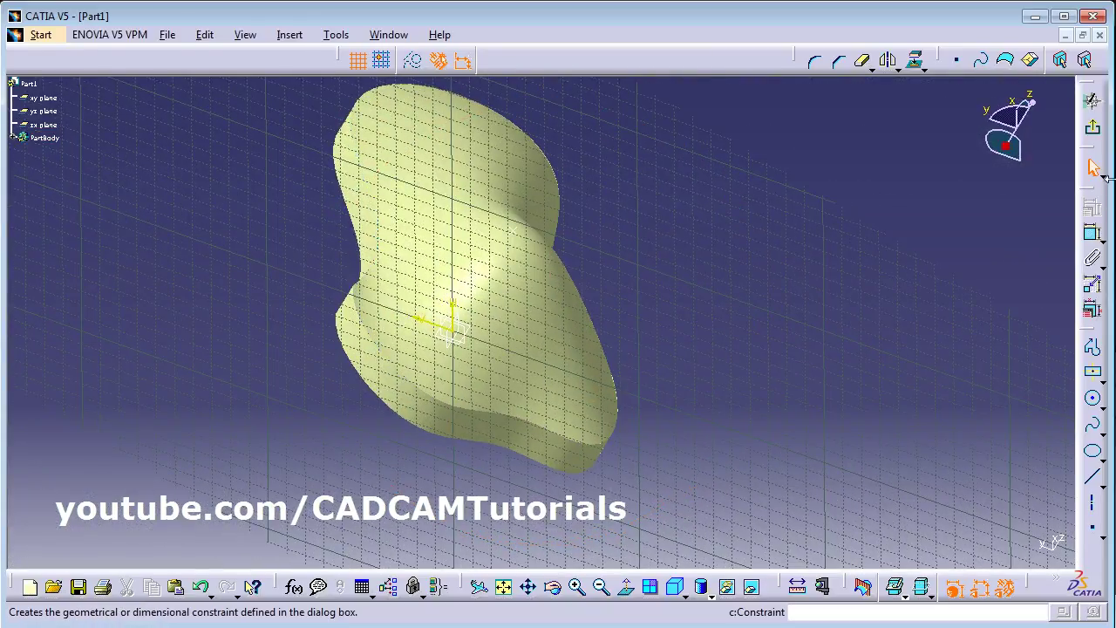
click(627, 585)
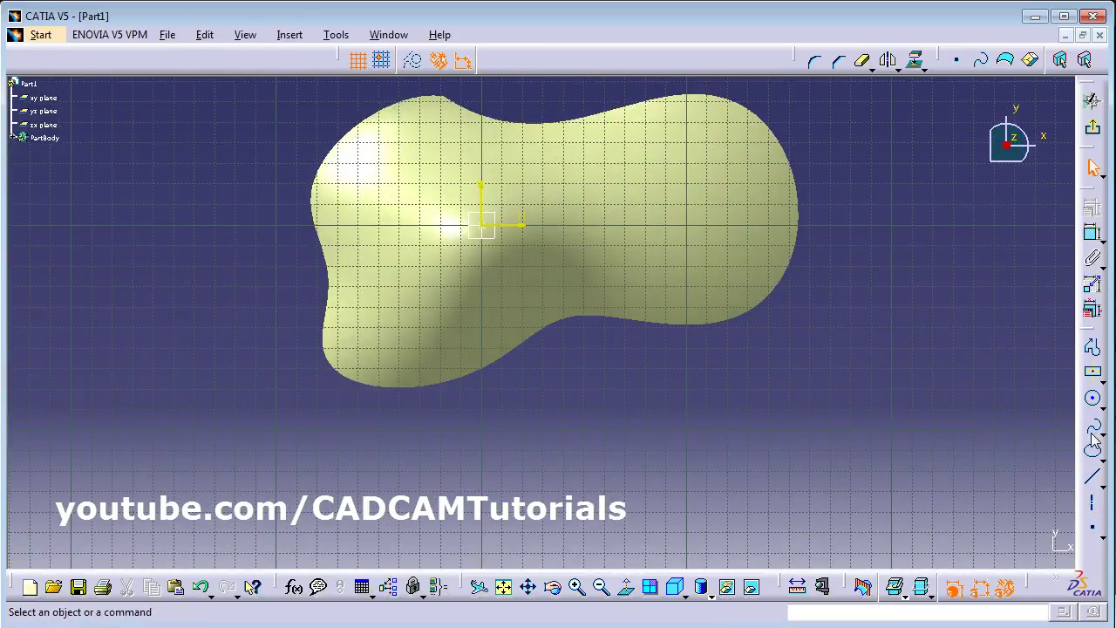
- Draw a closed six-point spline loop inside the outline in Sketch.2, then exit to 3D
click(1093, 424)
click(426, 180)
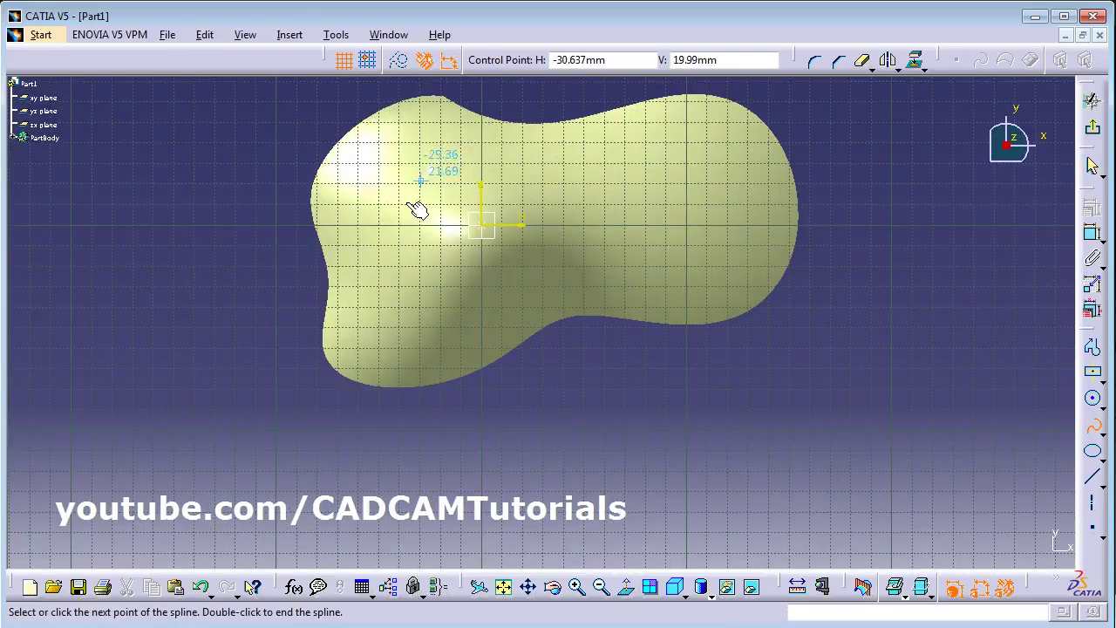
click(392, 222)
click(424, 293)
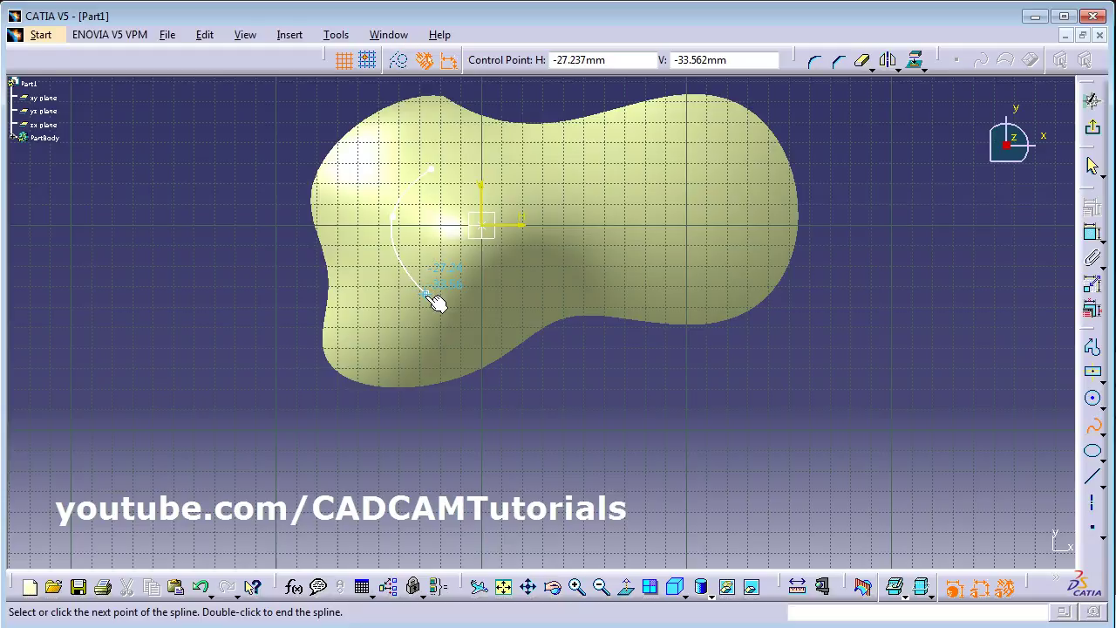
click(527, 285)
click(559, 207)
click(505, 193)
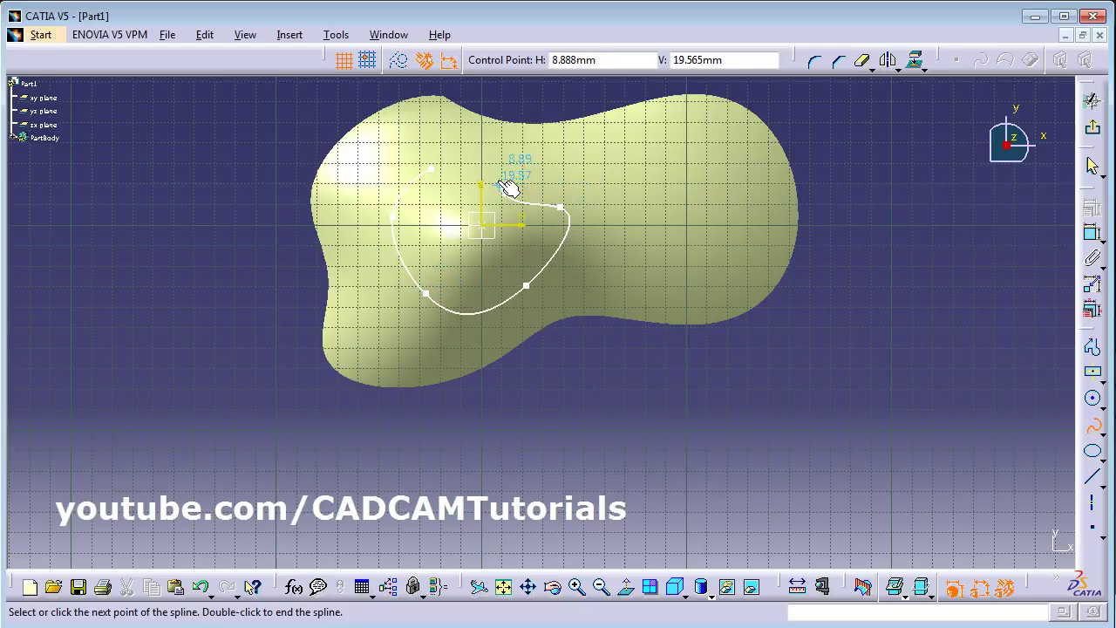
click(434, 163)
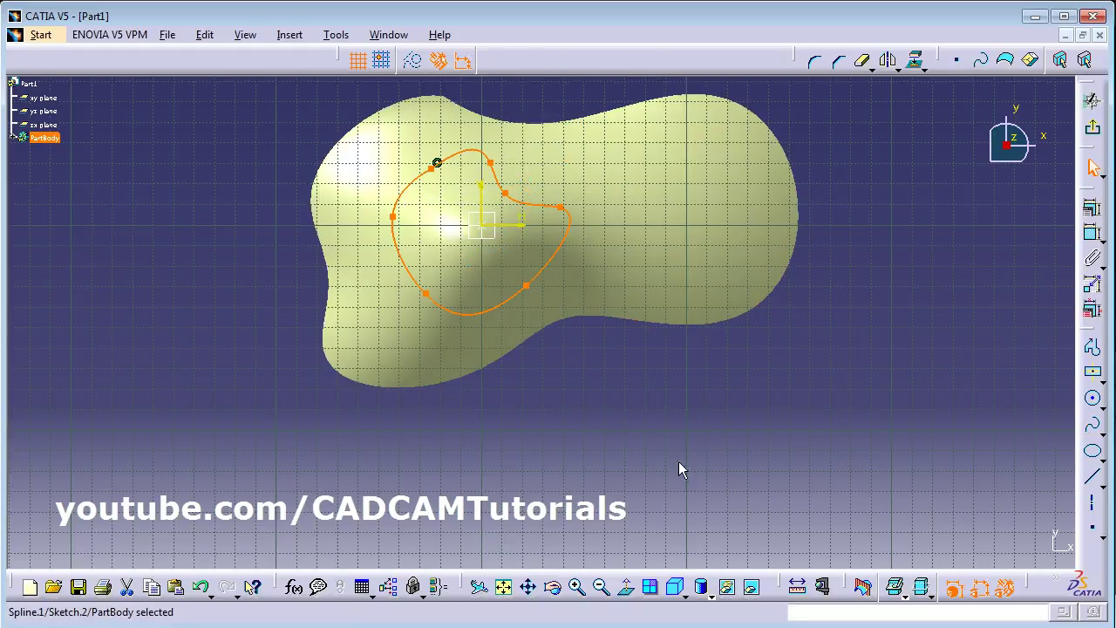
click(1092, 128)
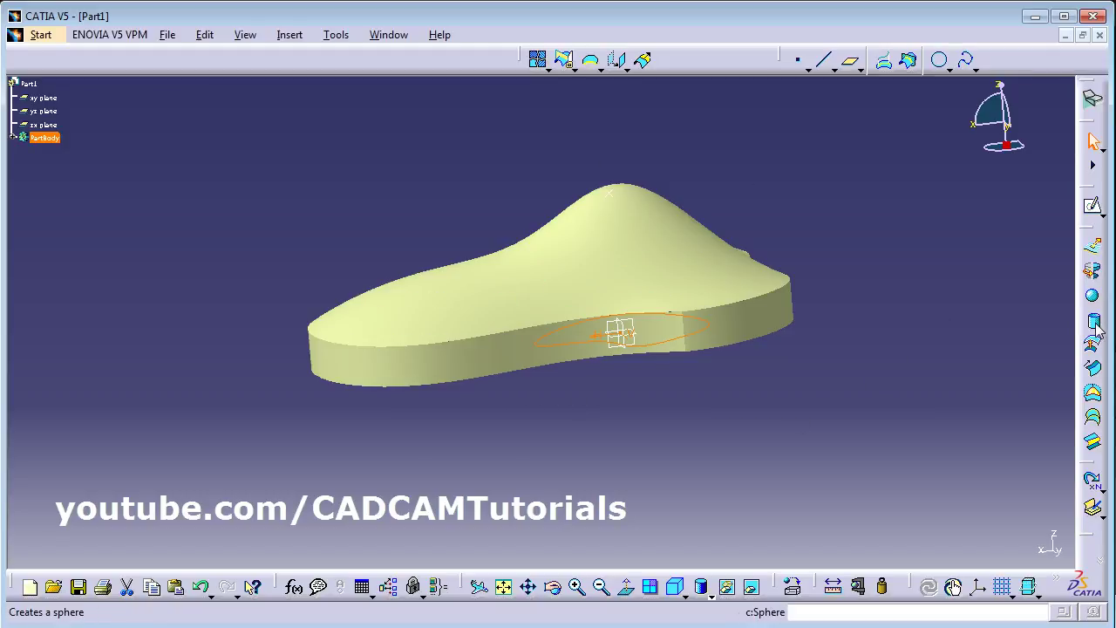
click(1094, 248)
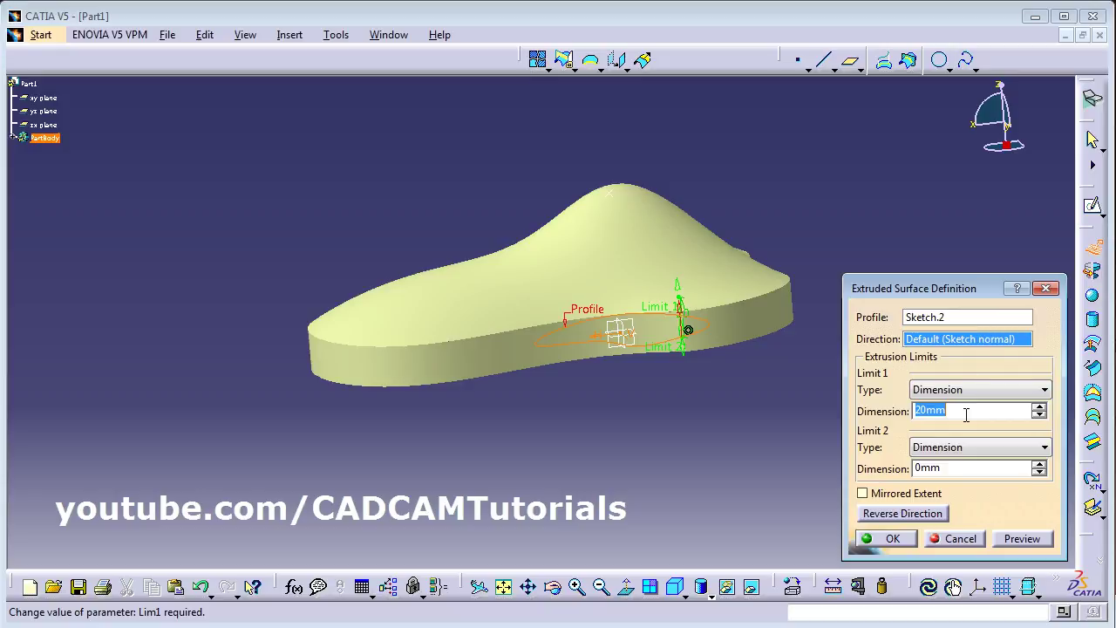
click(1023, 539)
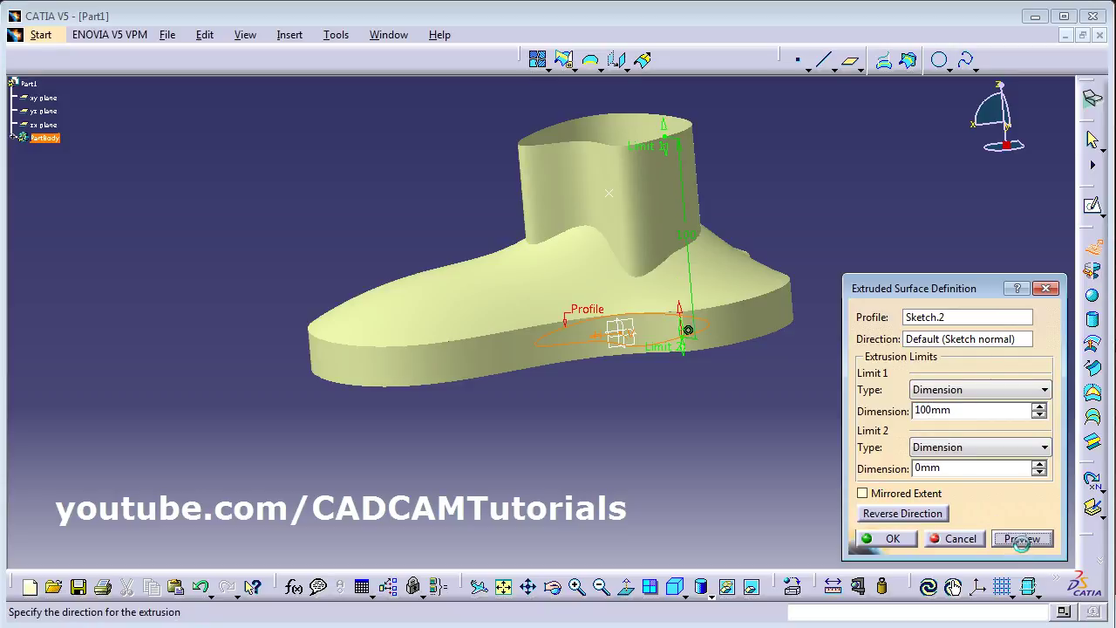
middle_drag(525, 446, 394, 389)
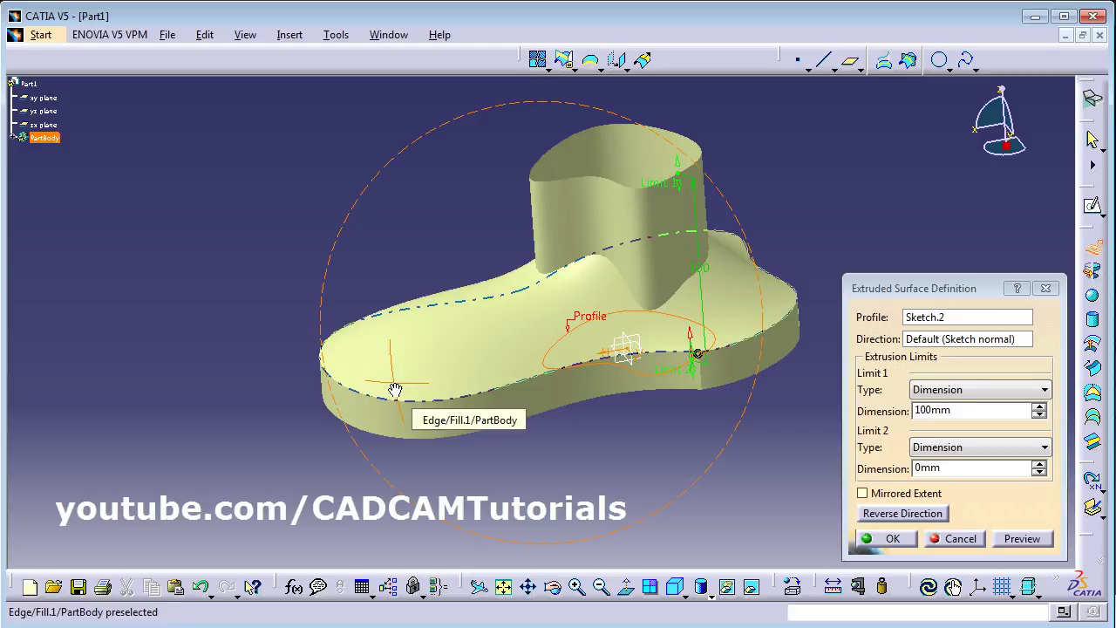
click(888, 540)
middle_drag(722, 463, 471, 271)
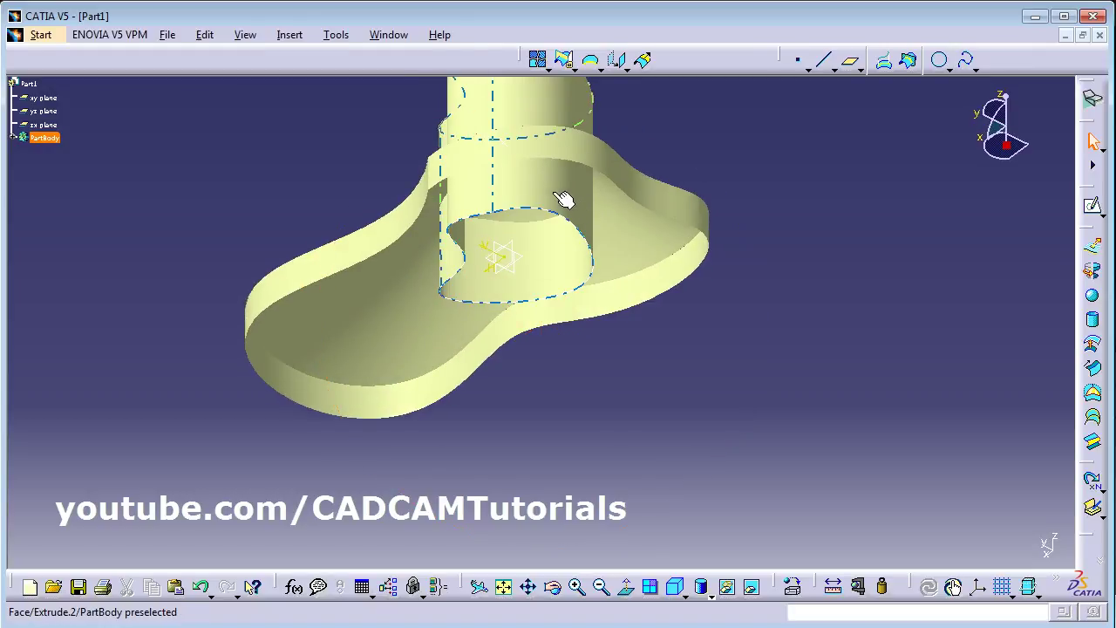
middle_drag(566, 220, 540, 203)
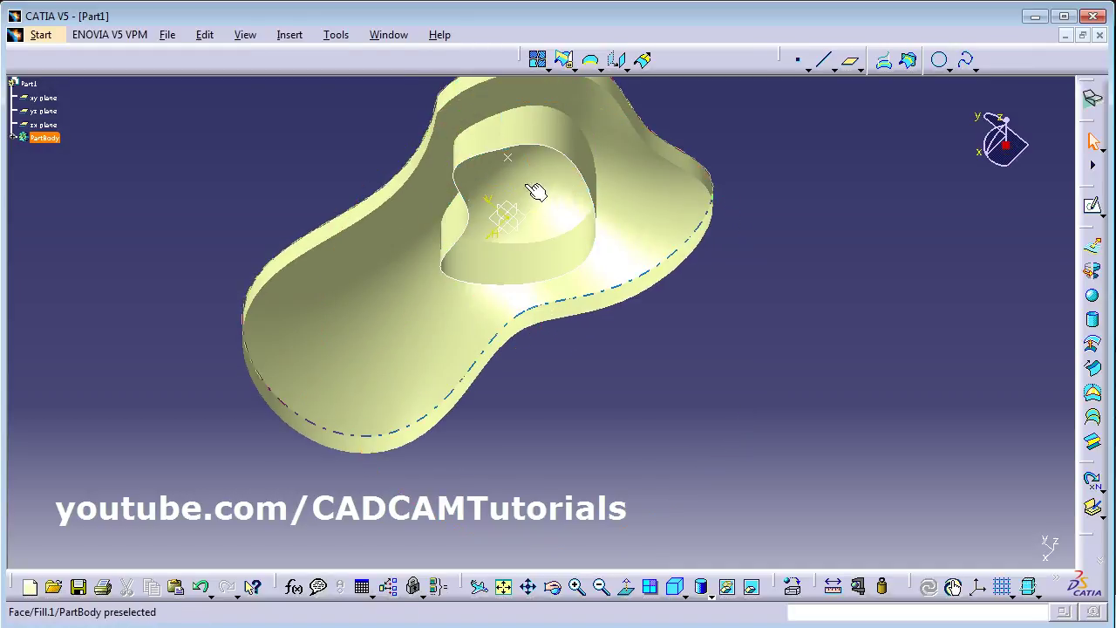
middle_drag(524, 155, 615, 386)
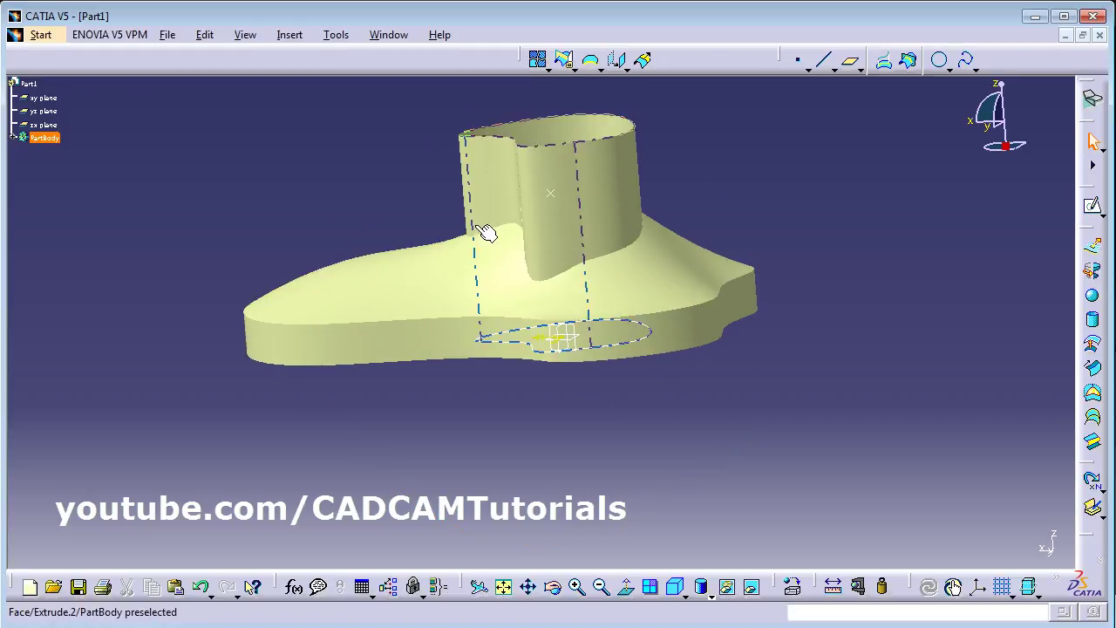
- Trim the collar surface Extrude.2 against the sole surface Fill.1 and inspect the preview
click(565, 60)
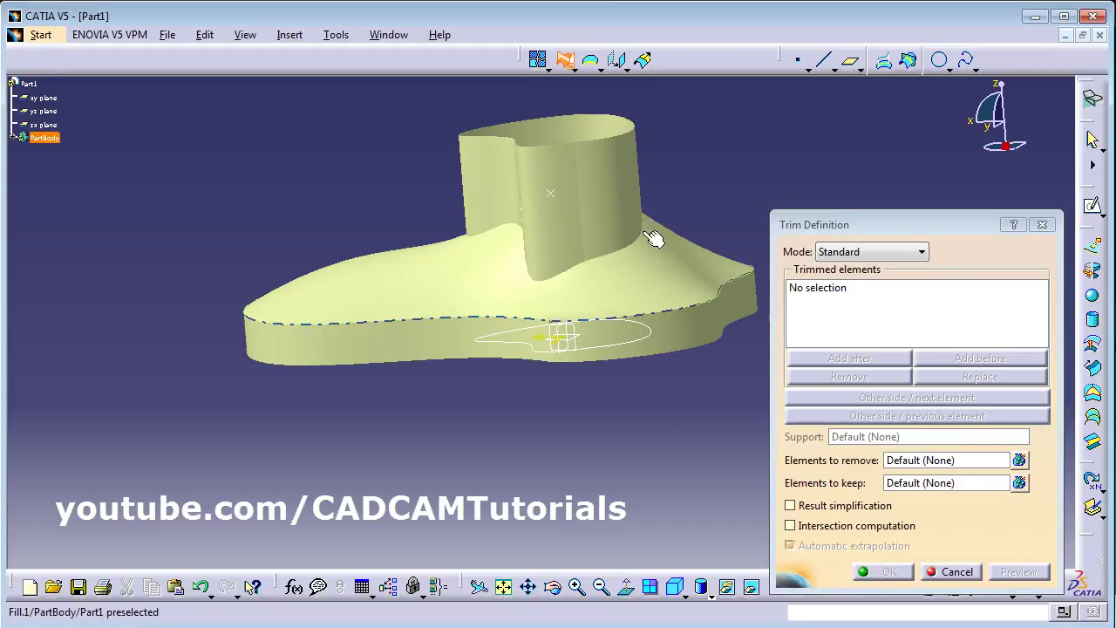
click(615, 181)
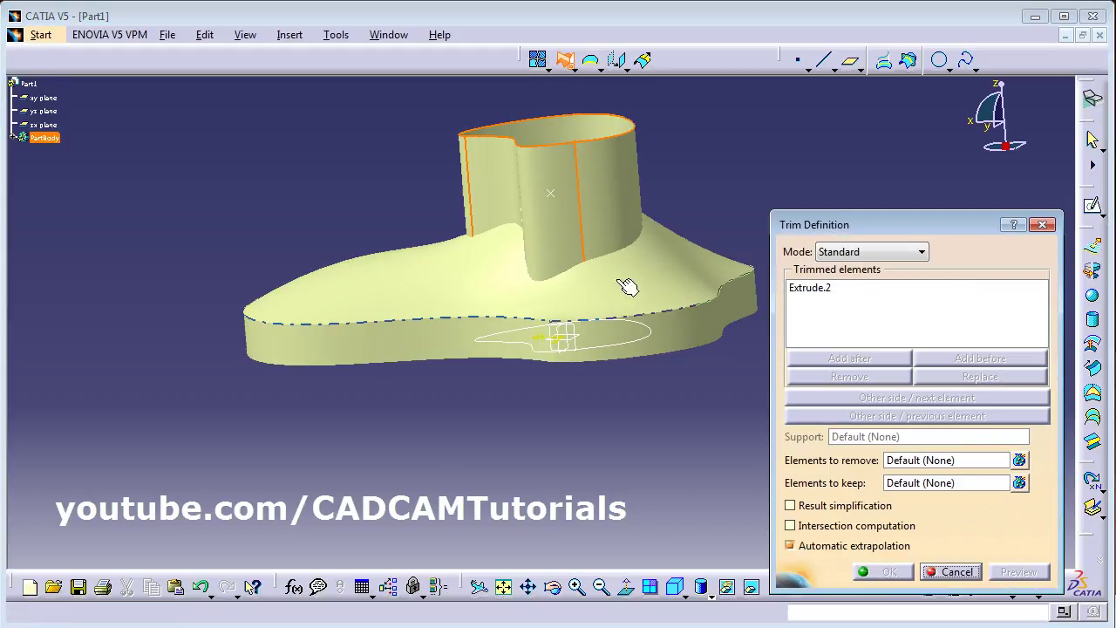
click(410, 285)
middle_drag(443, 179, 481, 319)
middle_drag(605, 366, 568, 117)
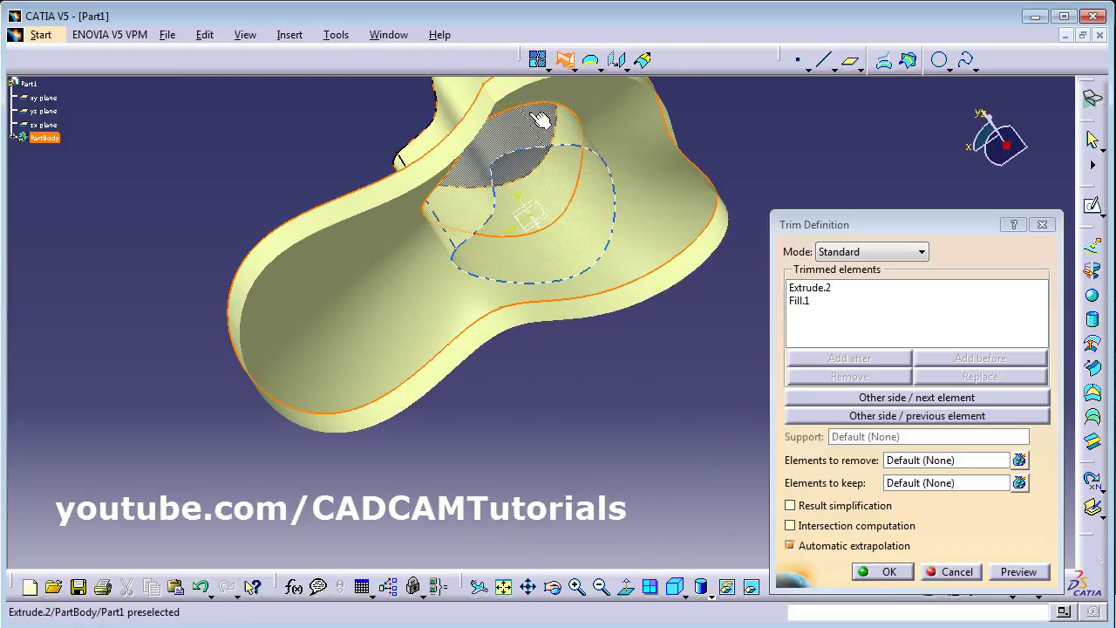
middle_drag(524, 78, 622, 471)
middle_drag(568, 392, 549, 266)
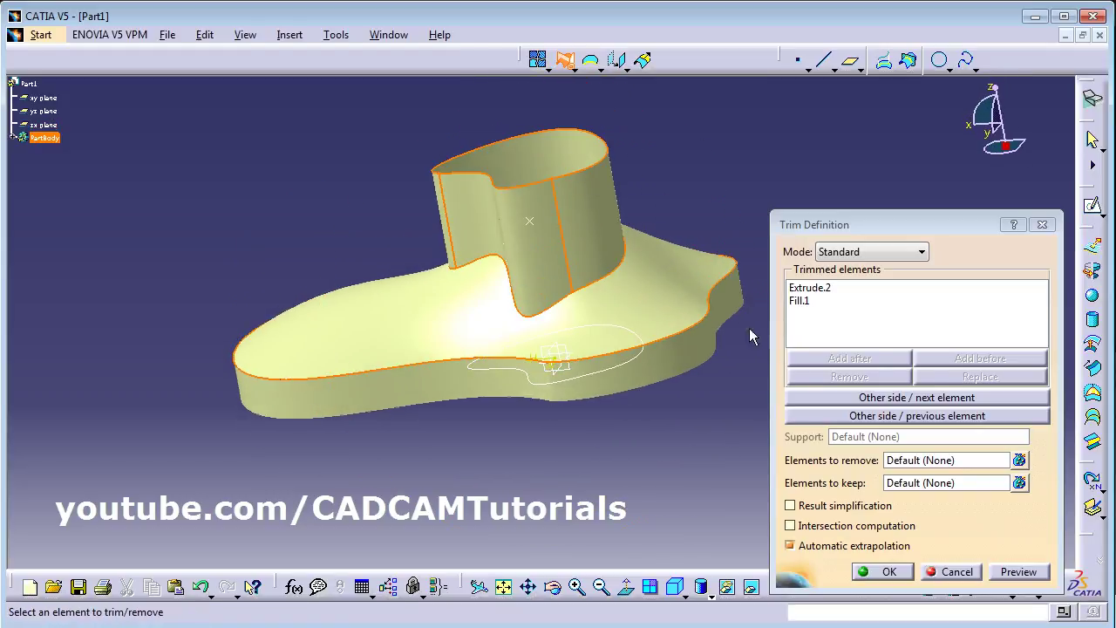
- Keep the sole top and the collar wall, then apply Trim.1
click(958, 400)
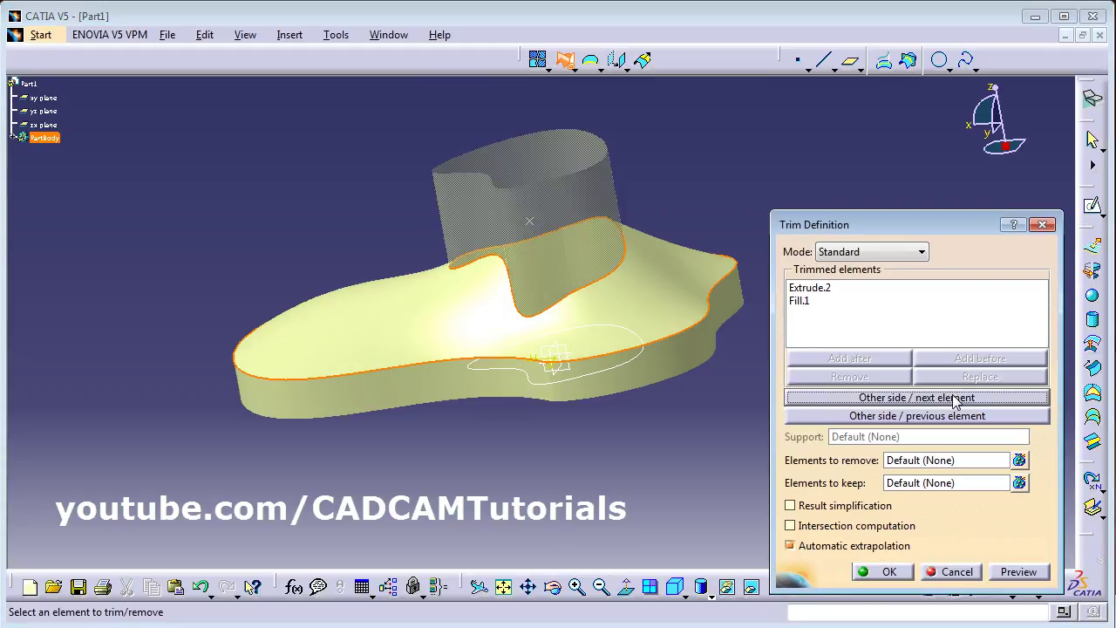
click(938, 401)
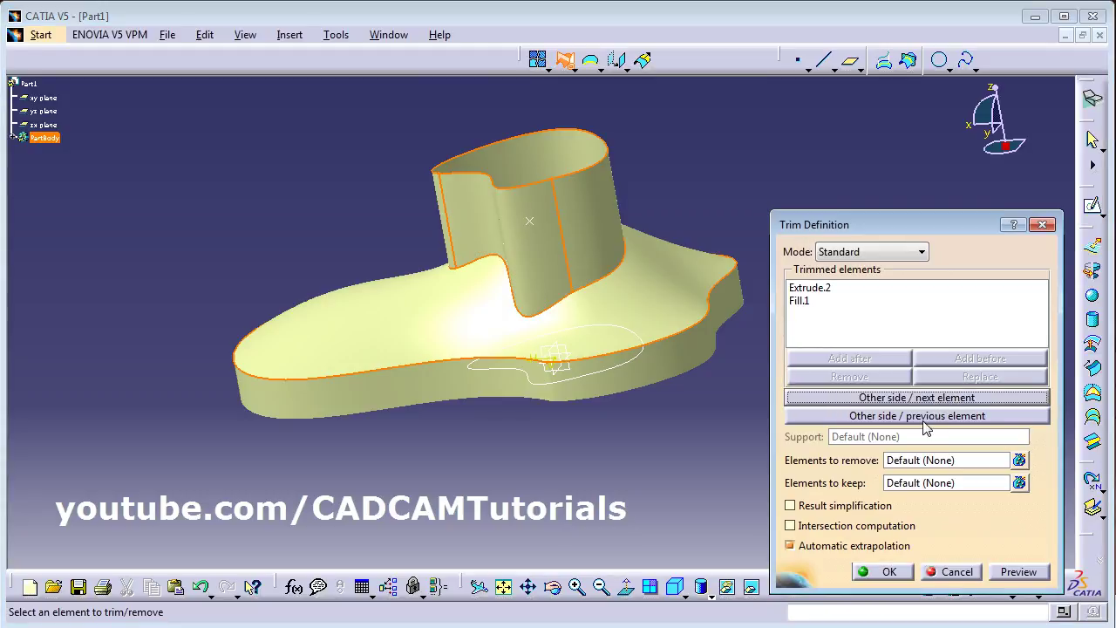
click(923, 418)
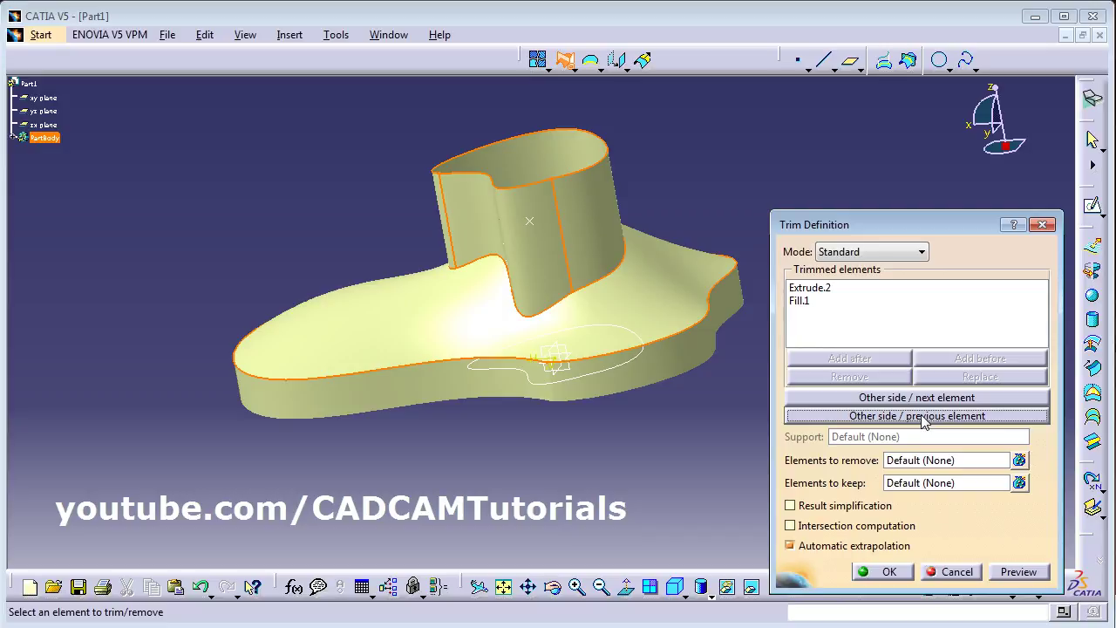
click(925, 417)
click(922, 416)
click(908, 403)
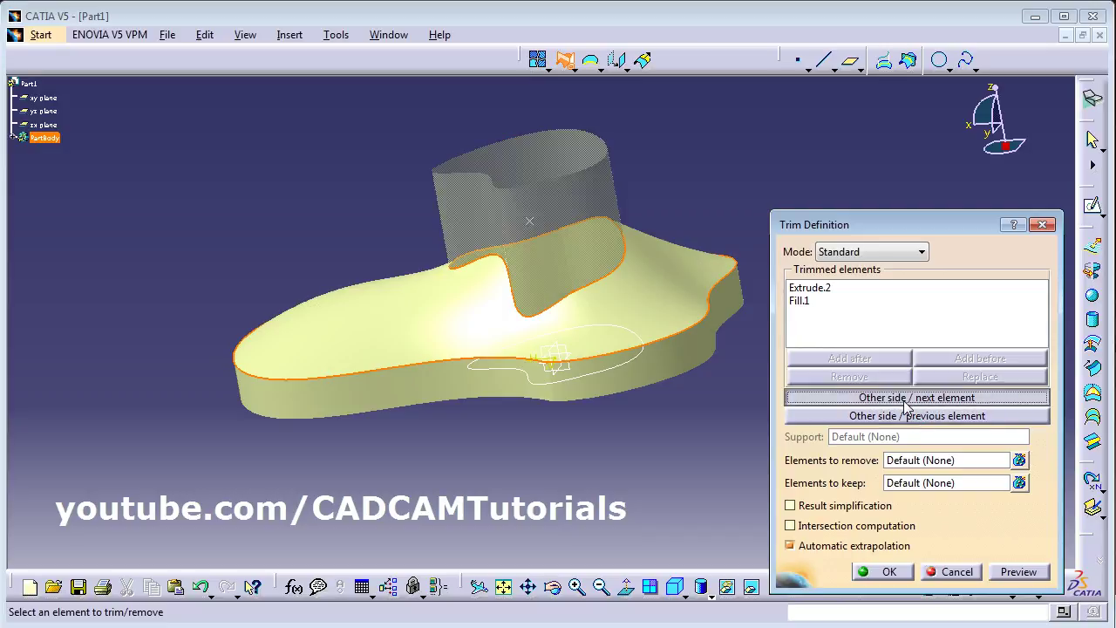
click(907, 402)
middle_drag(606, 374, 515, 218)
click(897, 575)
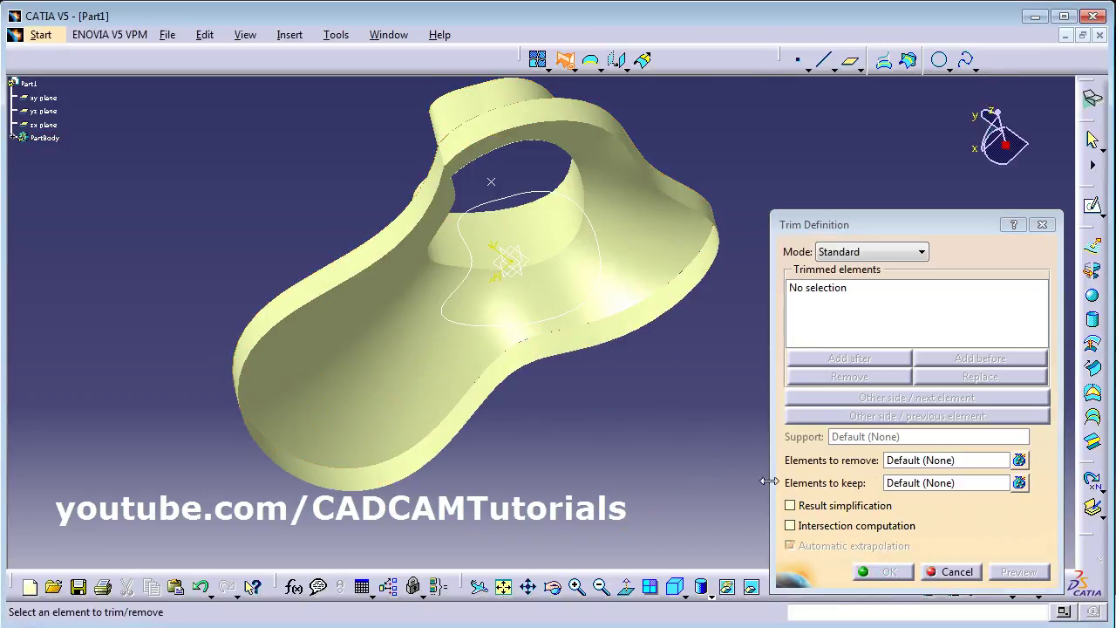
click(951, 572)
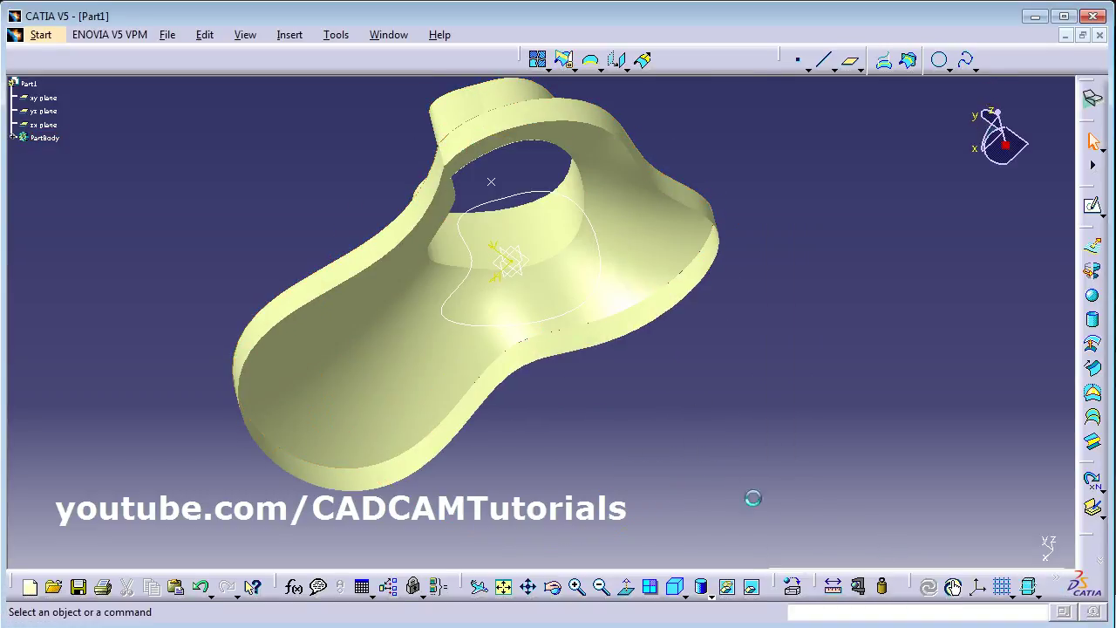
- Hide Sketch.2's spline loop beneath the sole, leaving only the trimmed shell
middle_drag(523, 288, 598, 256)
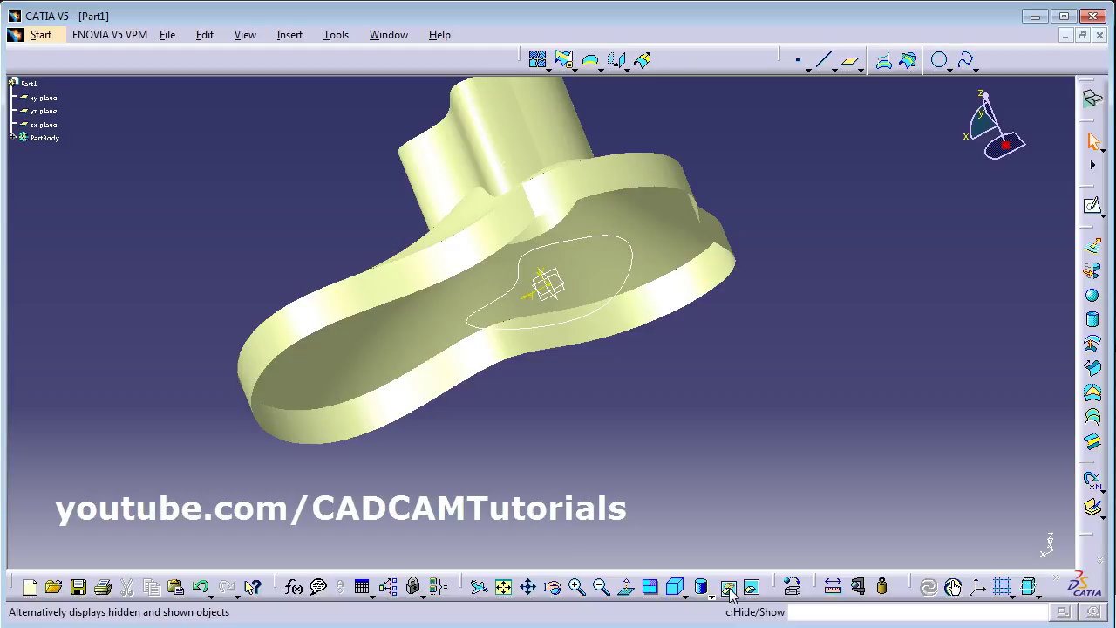
click(600, 239)
middle_drag(591, 167, 431, 375)
middle_drag(630, 363, 573, 357)
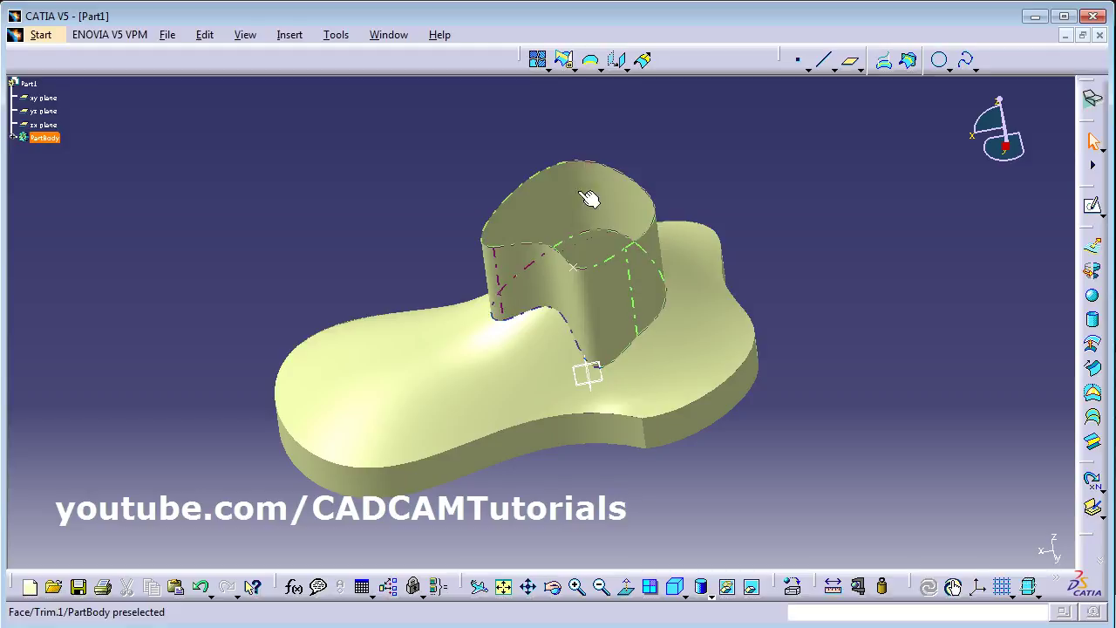
- Close the collar's open top edge with a flat fill surface cap
click(1095, 395)
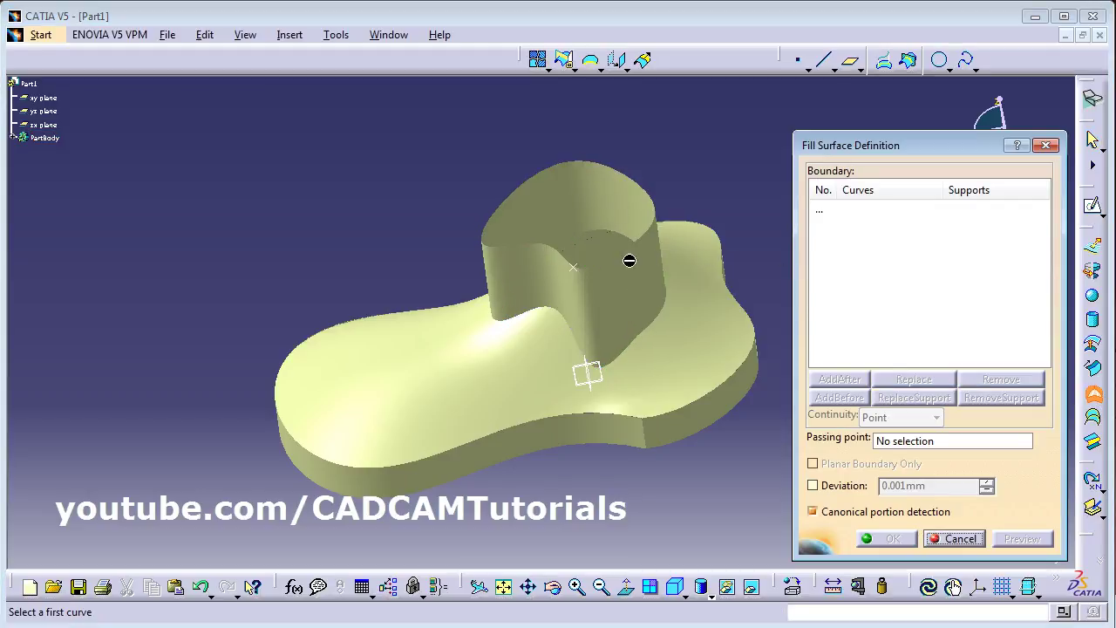
click(611, 270)
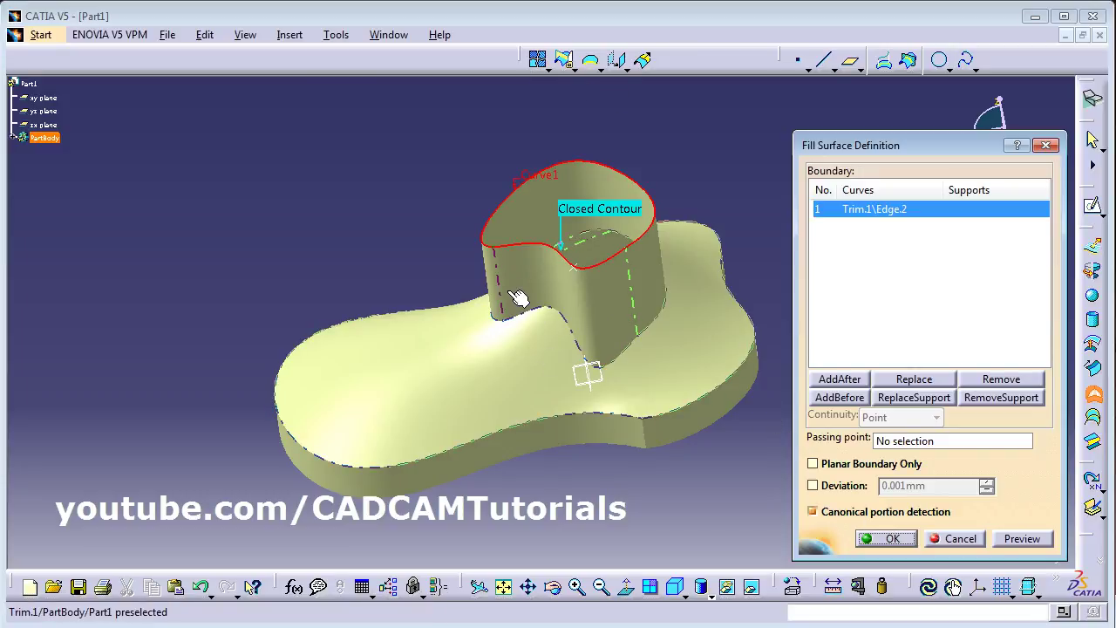
middle_drag(518, 297, 373, 260)
click(892, 538)
middle_drag(493, 324, 569, 338)
mouse_move(621, 281)
middle_down()
mouse_move(553, 249)
mouse_move(531, 199)
mouse_move(555, 273)
mouse_move(610, 279)
middle_up()
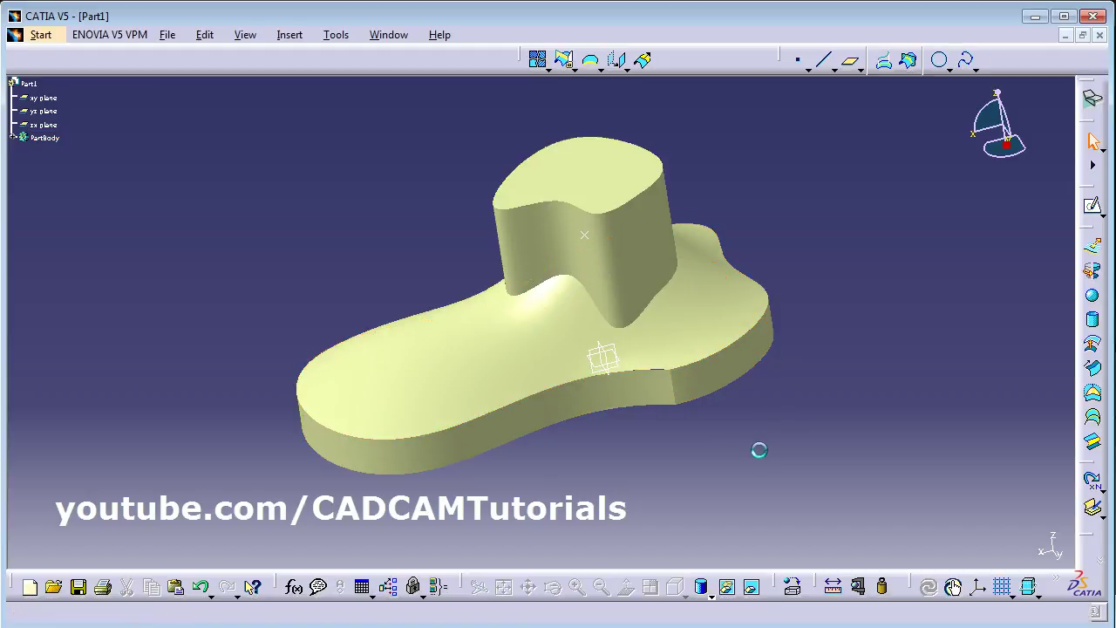
middle_drag(500, 356, 466, 165)
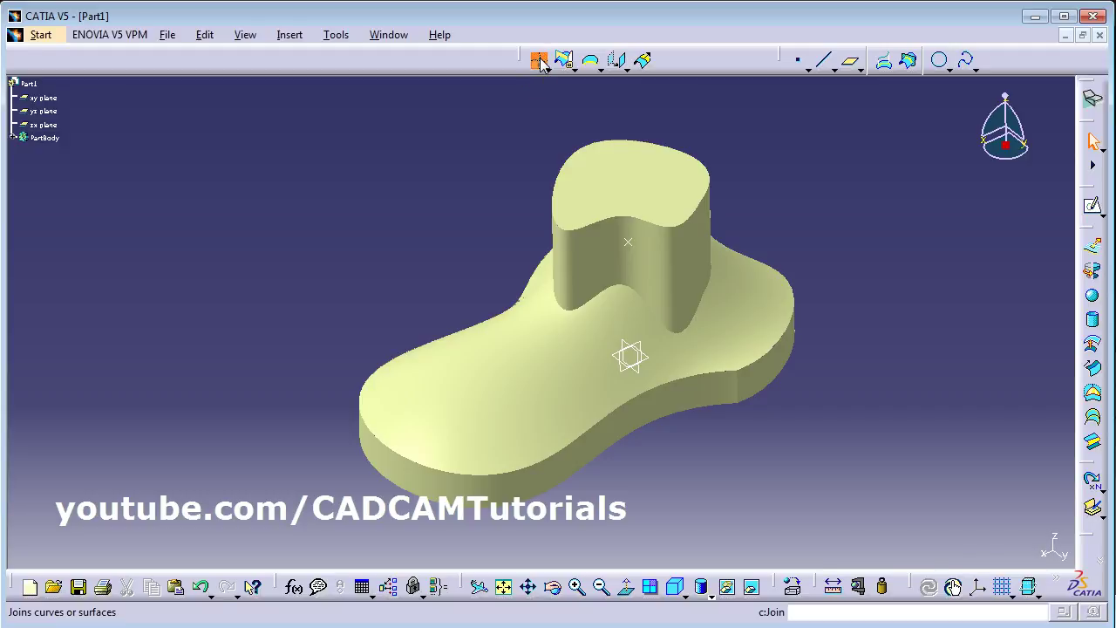
- Join Fill.2, Trim.1 and Extrude.1 into a single surface, Join.1
click(539, 59)
click(655, 196)
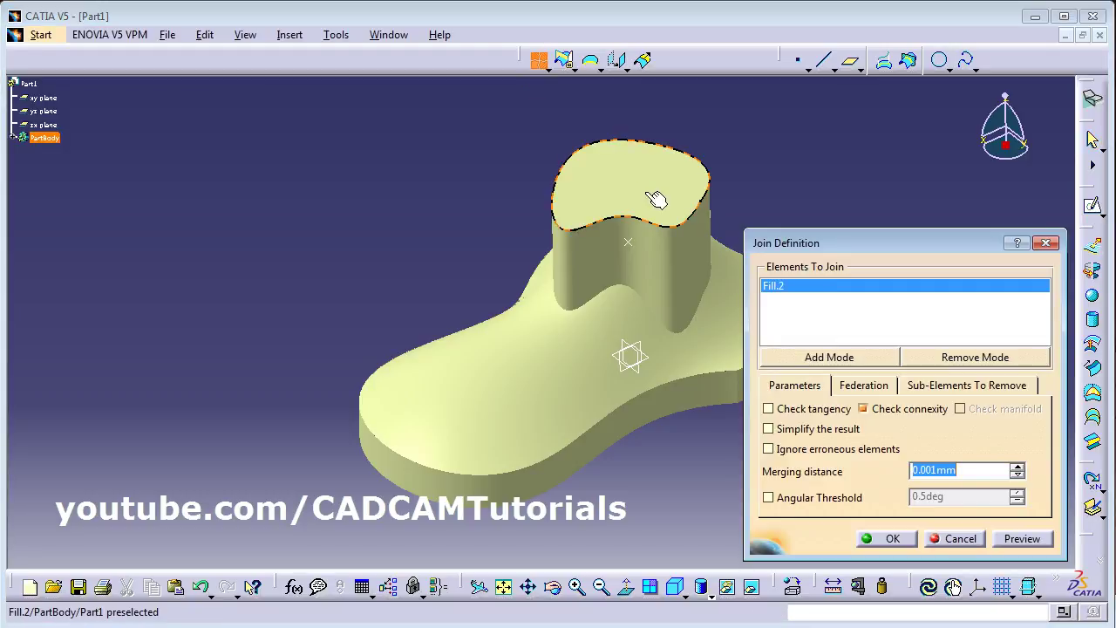
click(662, 272)
click(606, 438)
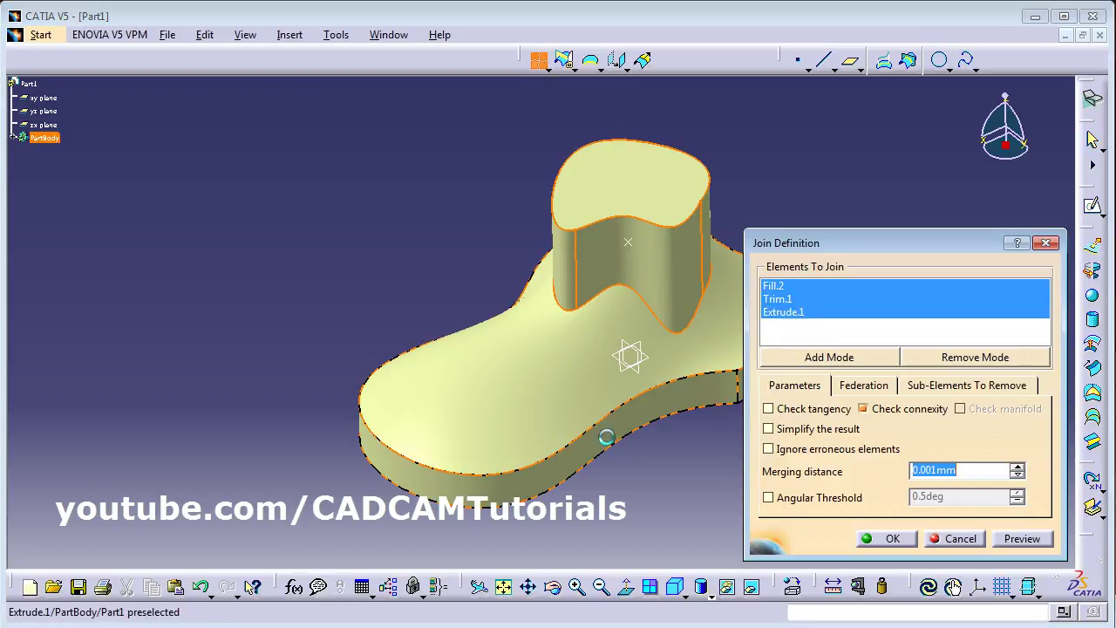
middle_drag(549, 384, 443, 311)
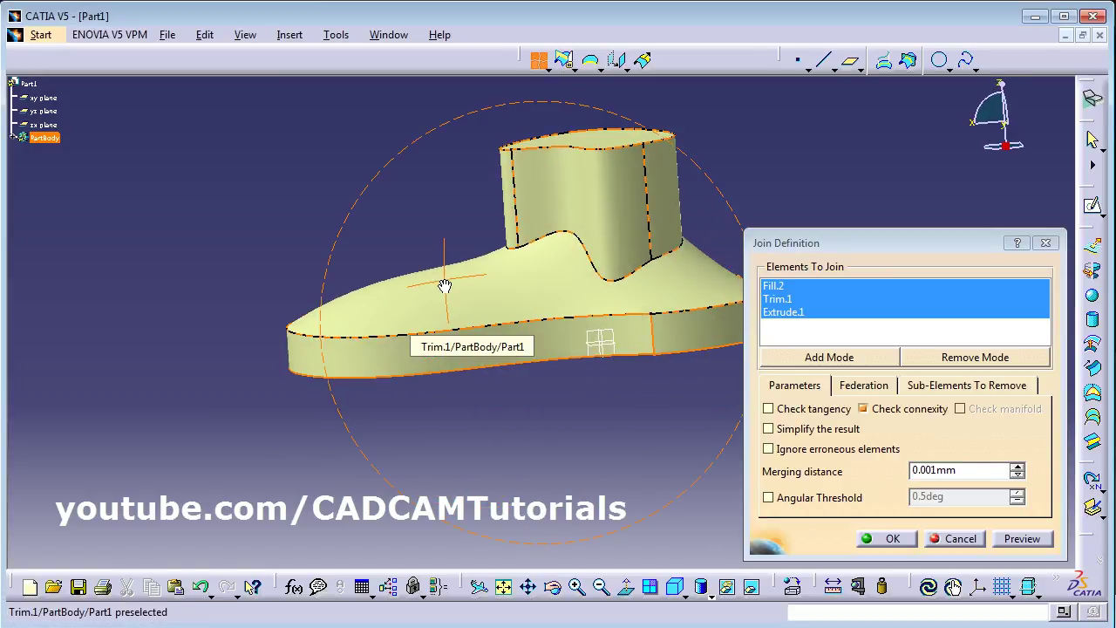
click(891, 539)
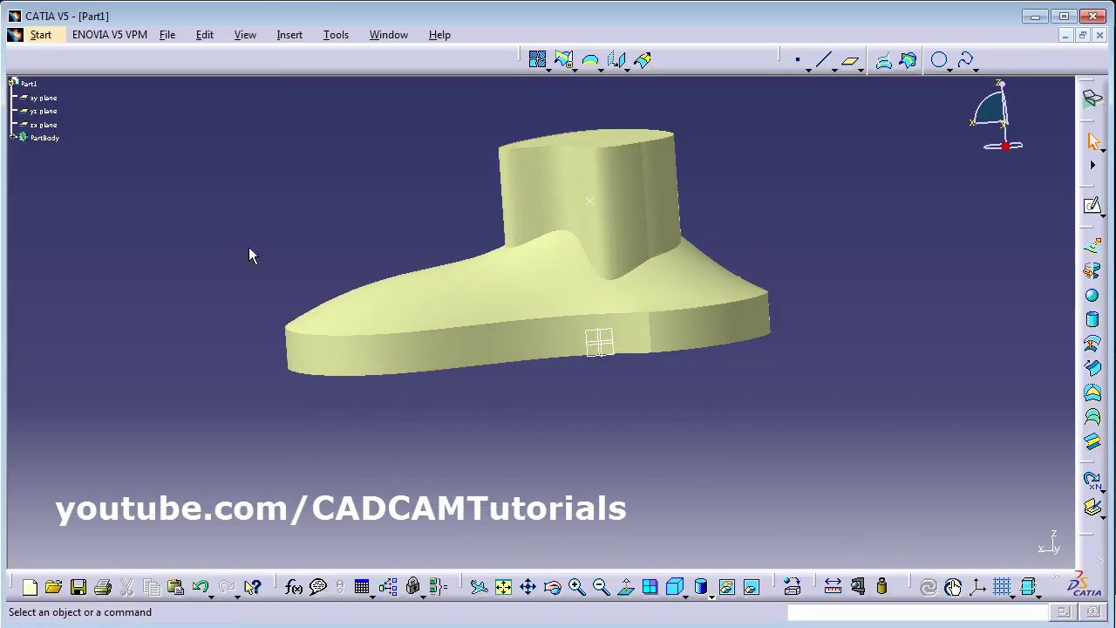
- Expand PartBody and select Join.1 to inspect the joined shell from several angles
click(14, 139)
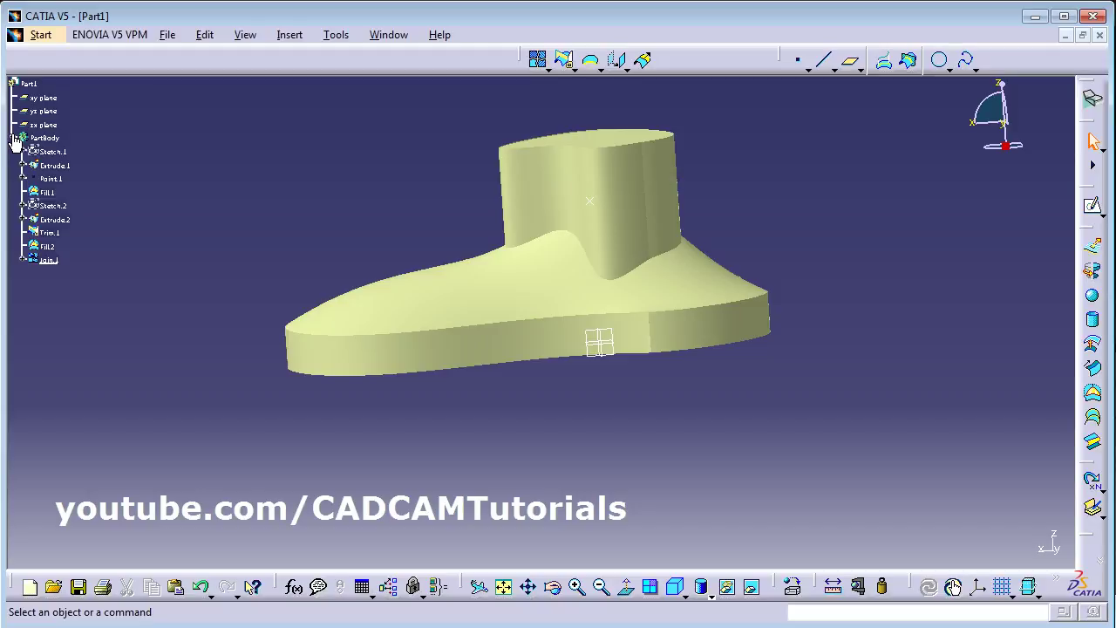
click(48, 260)
middle_drag(474, 399, 611, 464)
click(611, 464)
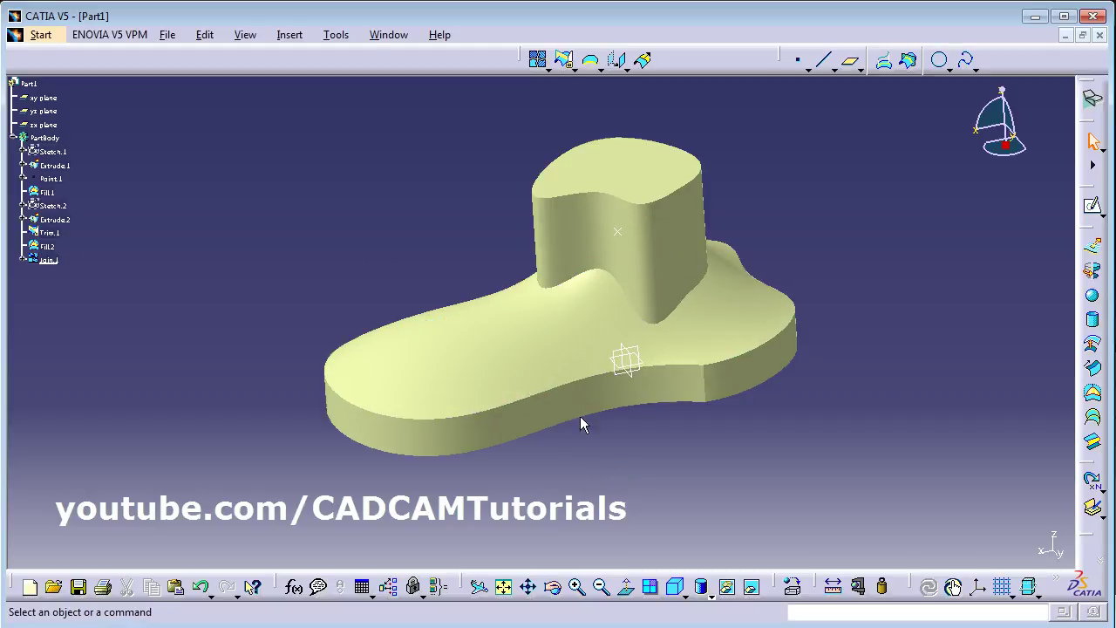
middle_drag(536, 329, 663, 338)
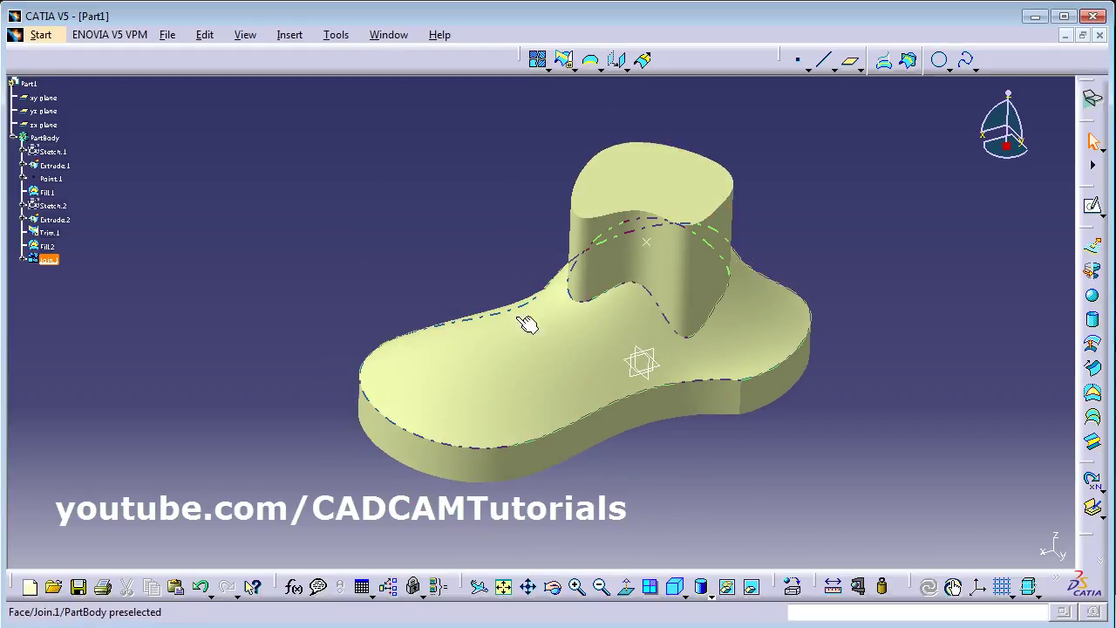
- Switch to the Part Design workbench through Start > Mechanical Design
click(45, 34)
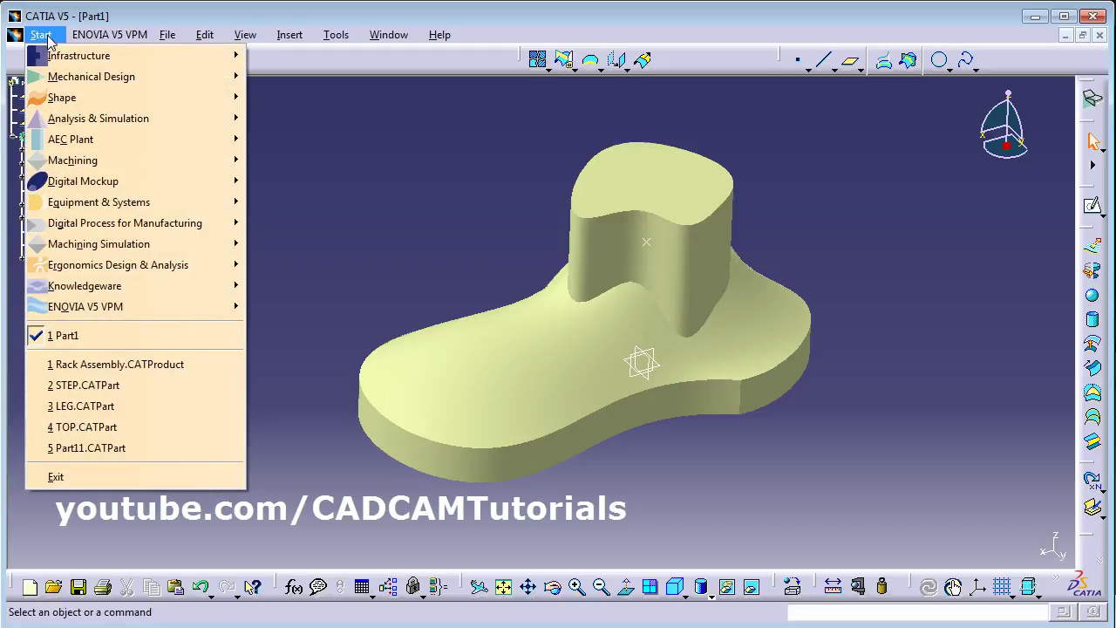
mouse_move(87, 77)
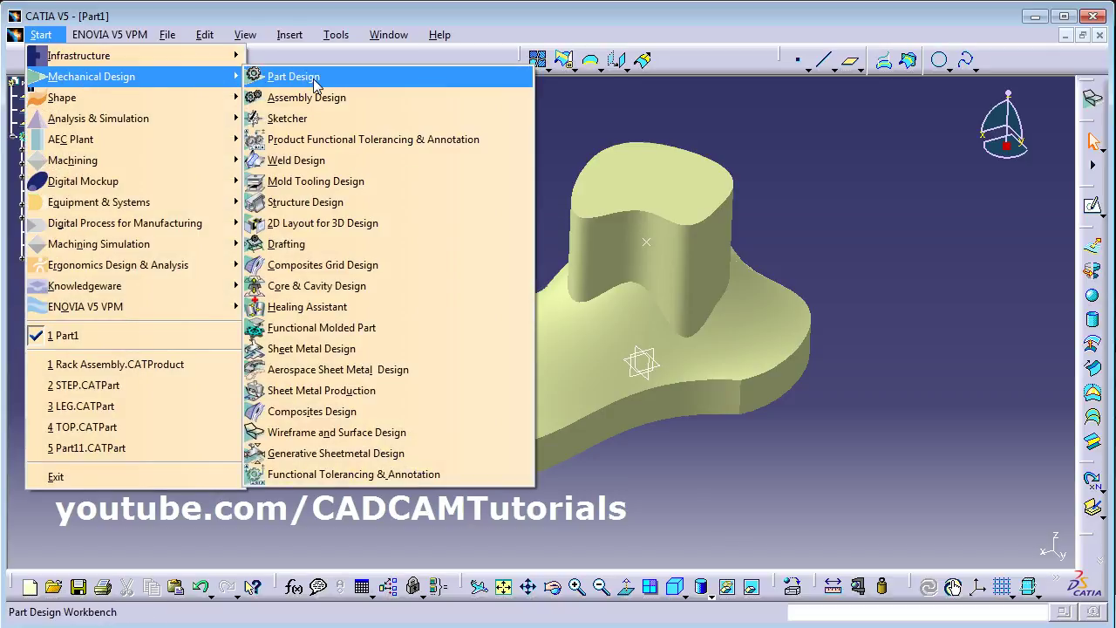
click(297, 77)
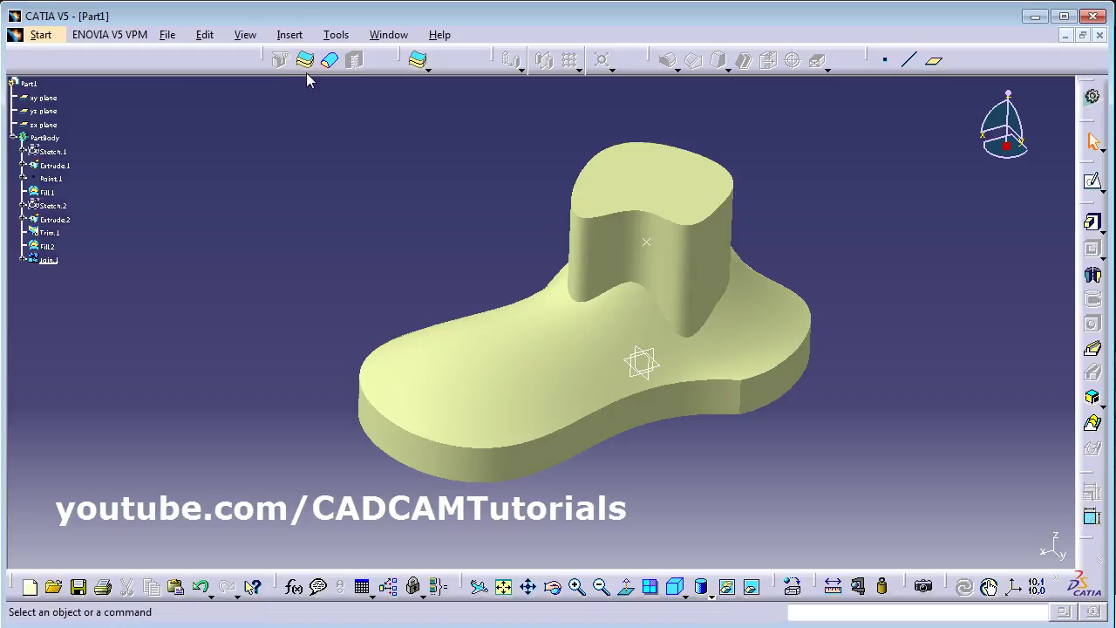
click(306, 61)
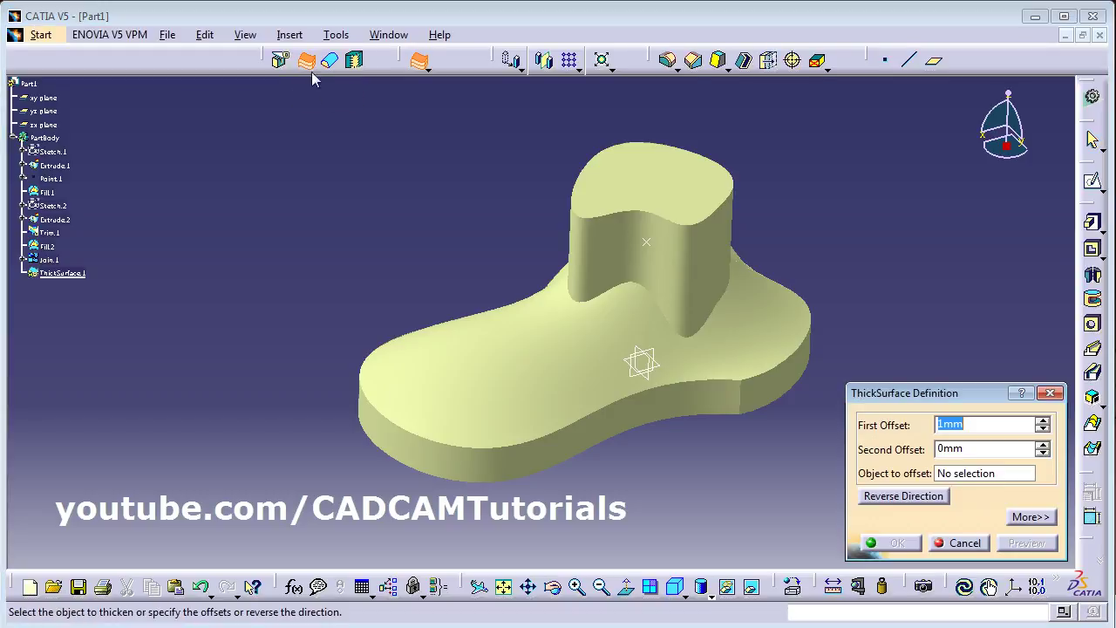
- Thicken Join.1 with a 1mm first offset into ThickSurface.1, then hide Join.1
click(567, 375)
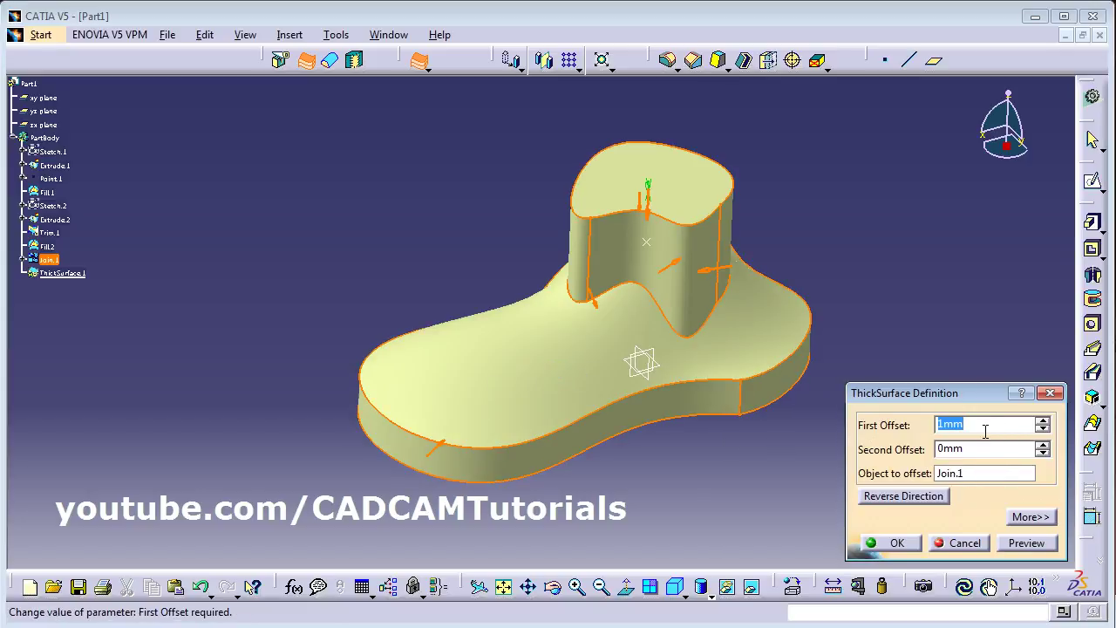
middle_drag(680, 460, 648, 325)
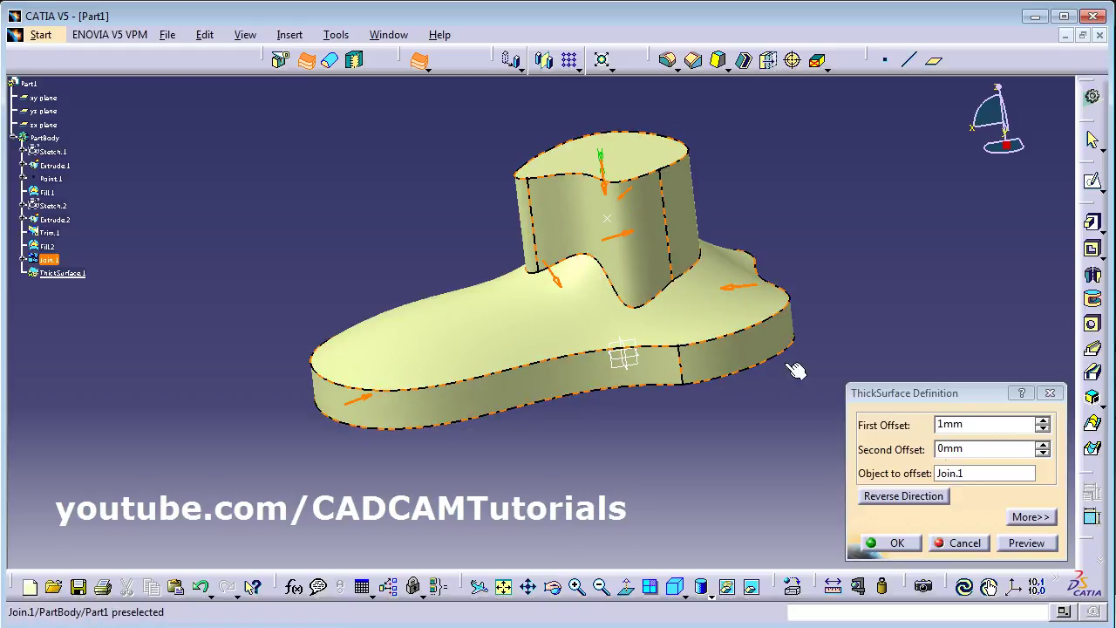
click(1027, 543)
middle_drag(567, 288, 622, 478)
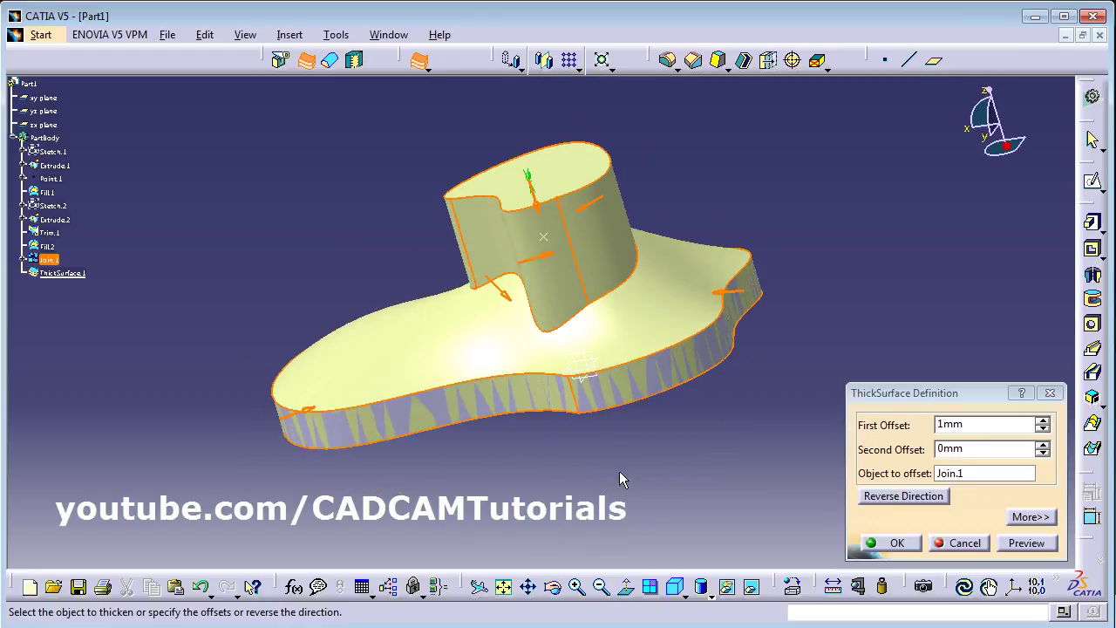
click(891, 542)
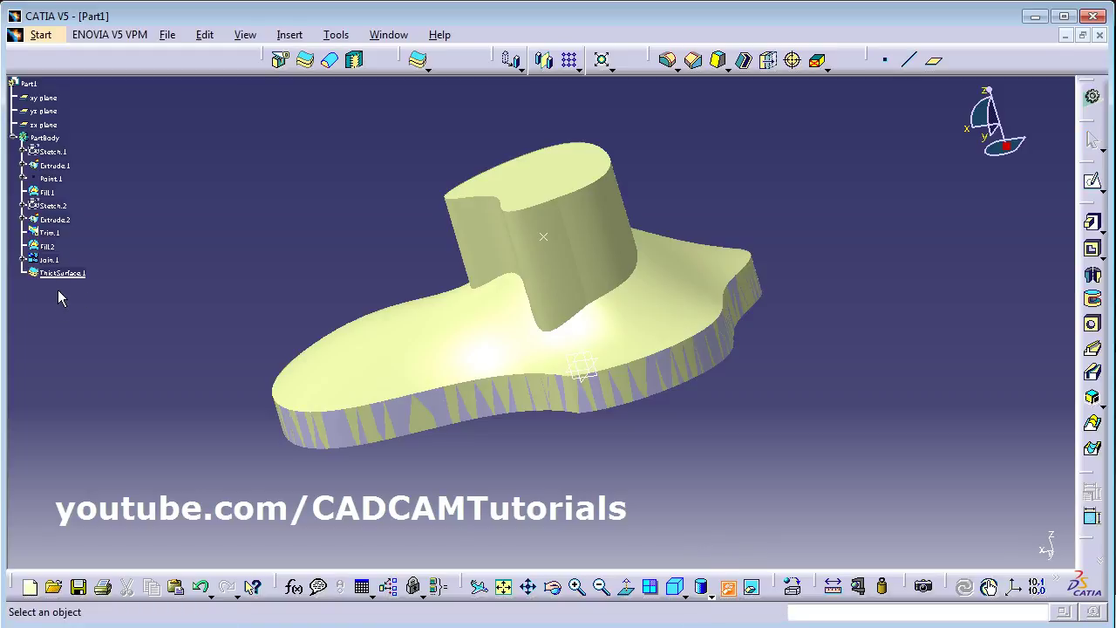
click(51, 260)
middle_drag(538, 454, 678, 453)
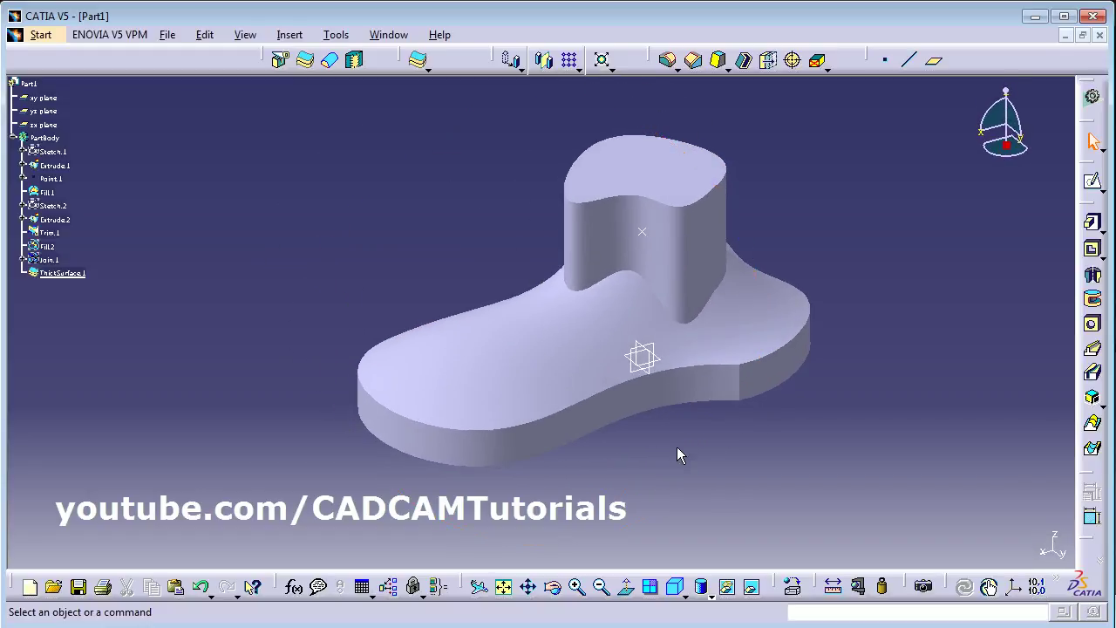
- Reopen ThickSurface.1 without changes, unhide Join.1 via the hidden space, and view the underside
double_click(585, 356)
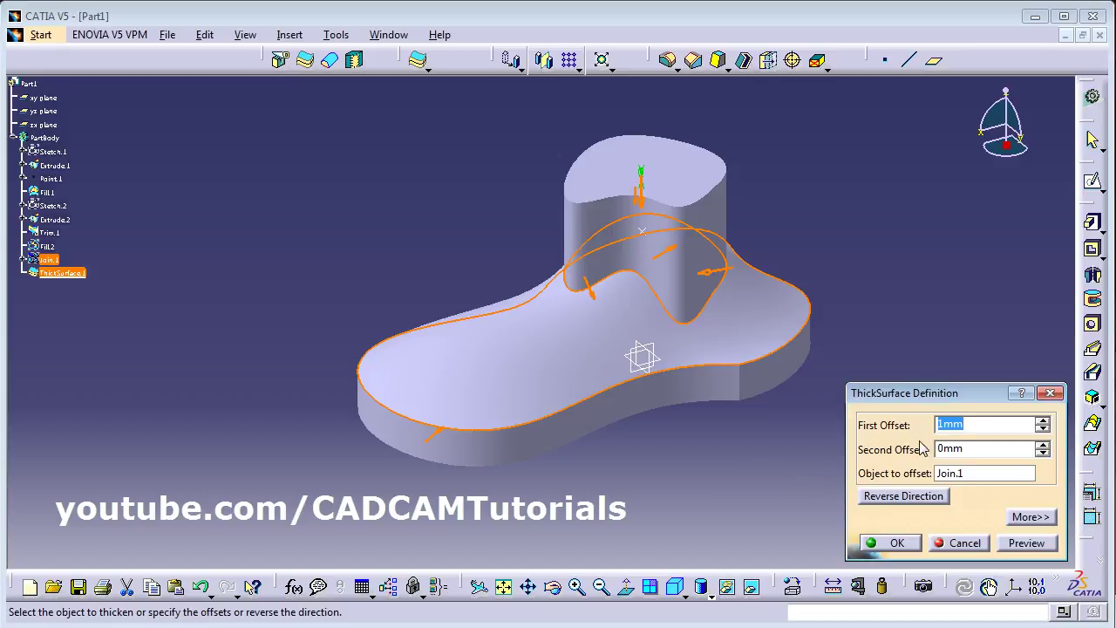
click(963, 543)
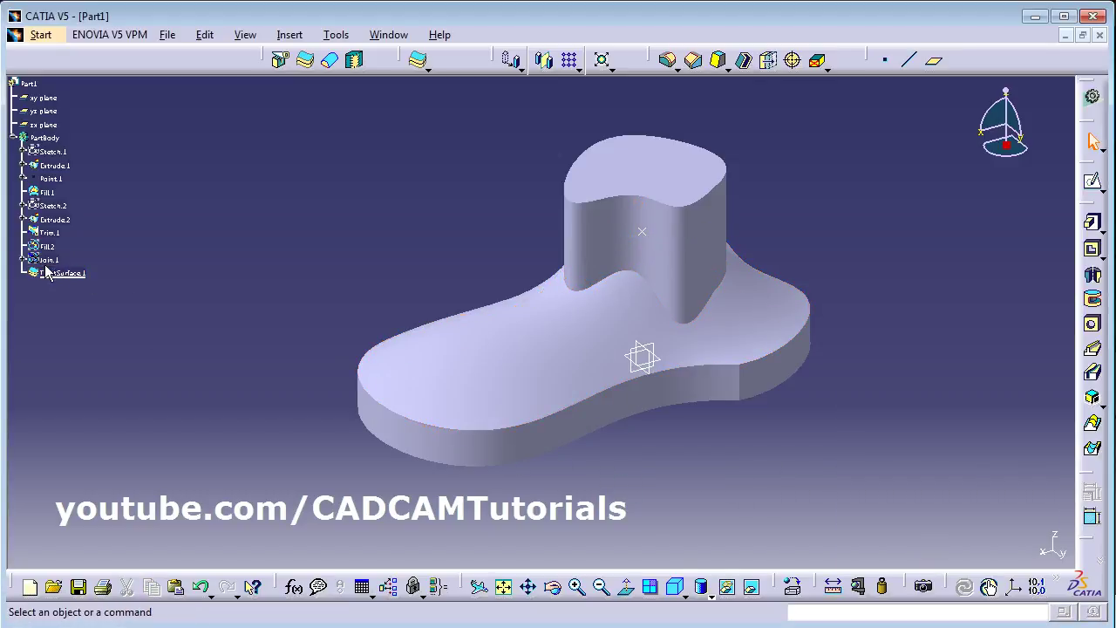
click(753, 593)
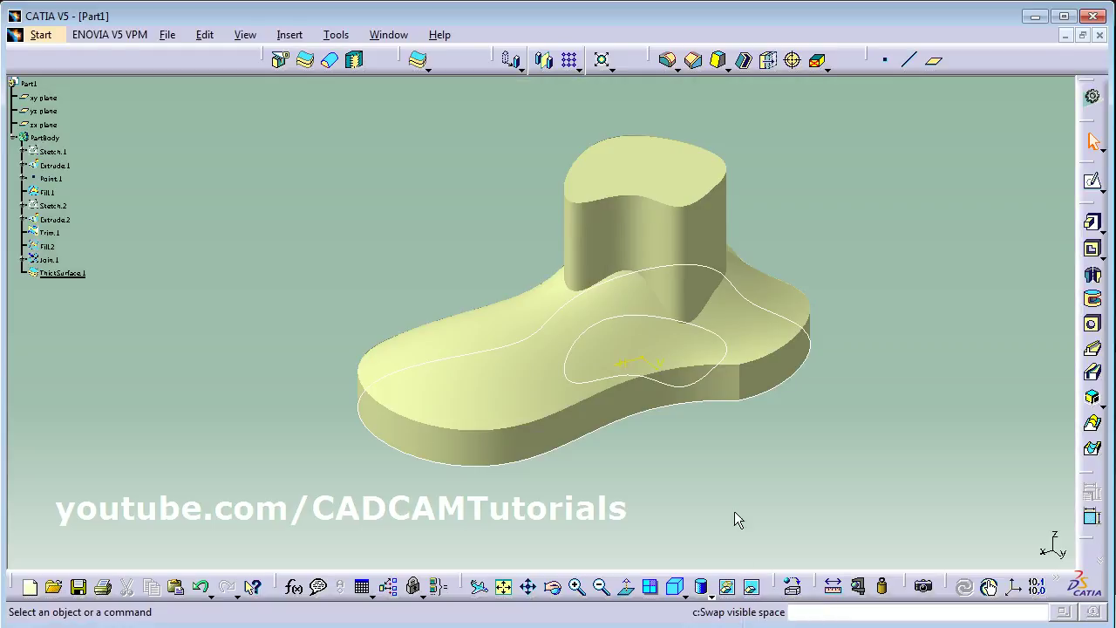
click(728, 589)
click(507, 399)
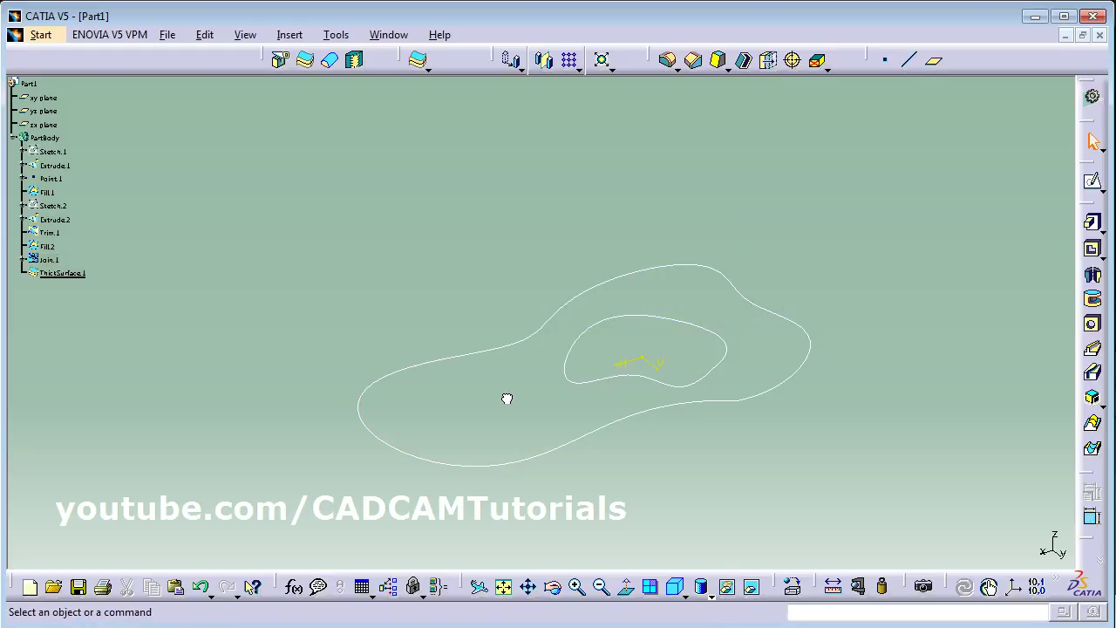
click(754, 590)
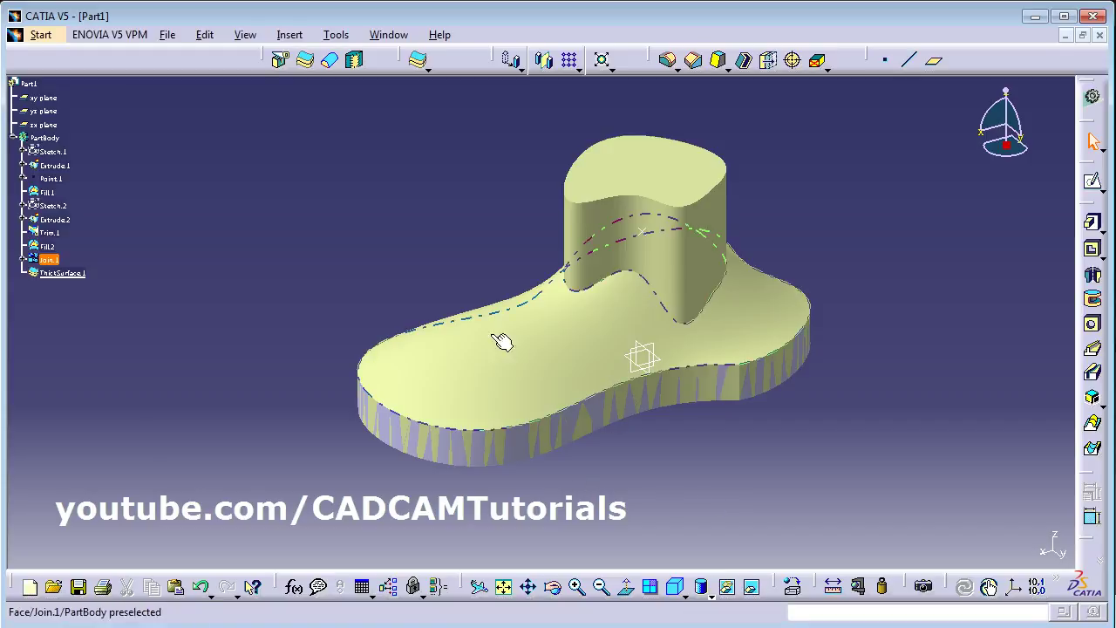
middle_drag(528, 469, 418, 277)
- Edit ThickSurface.1 and preview a 2mm second offset, also with reversed direction
double_click(61, 273)
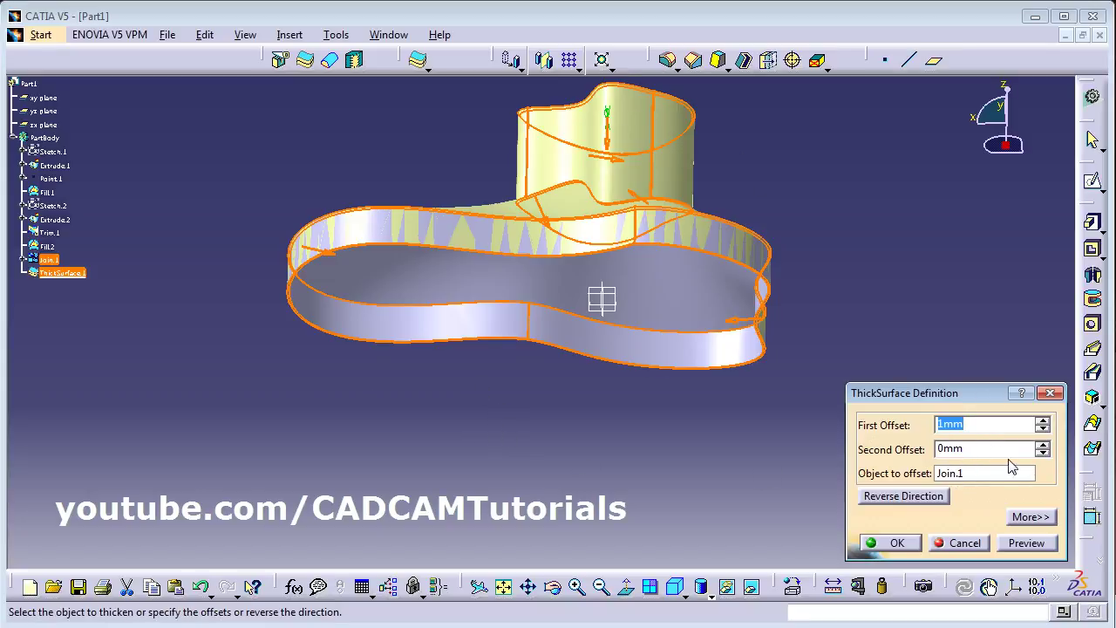
click(980, 449)
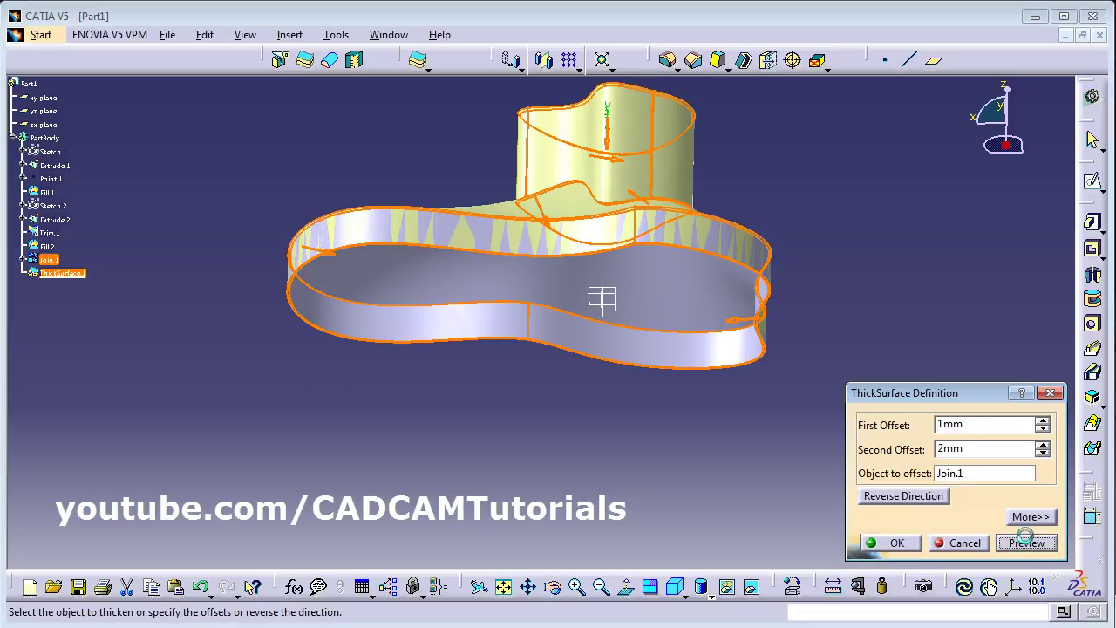
click(1027, 541)
middle_drag(703, 357, 608, 506)
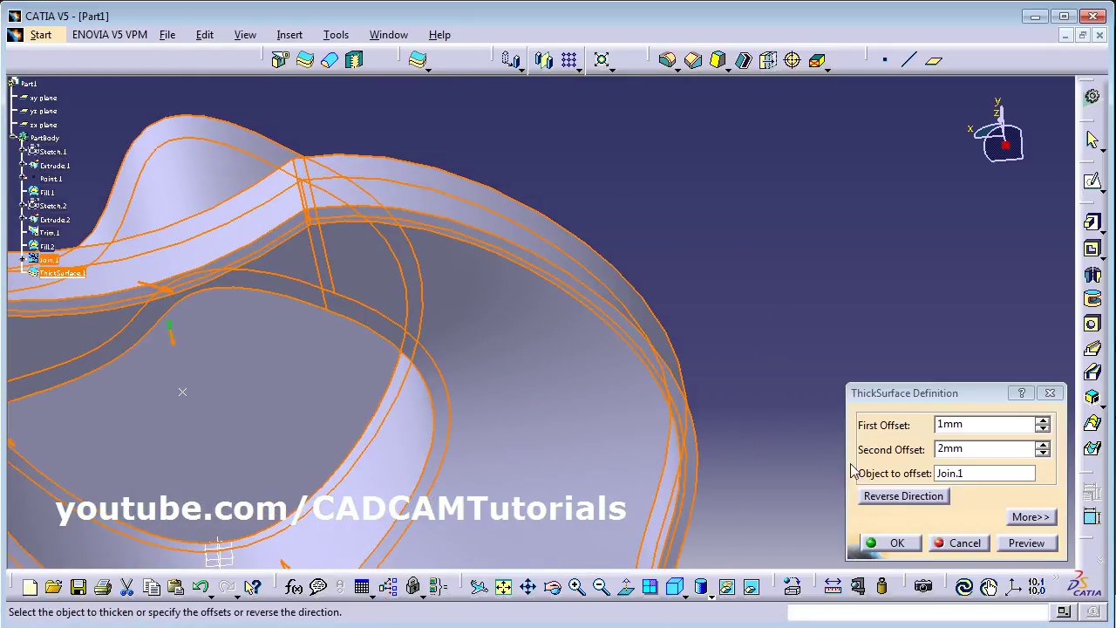
click(893, 501)
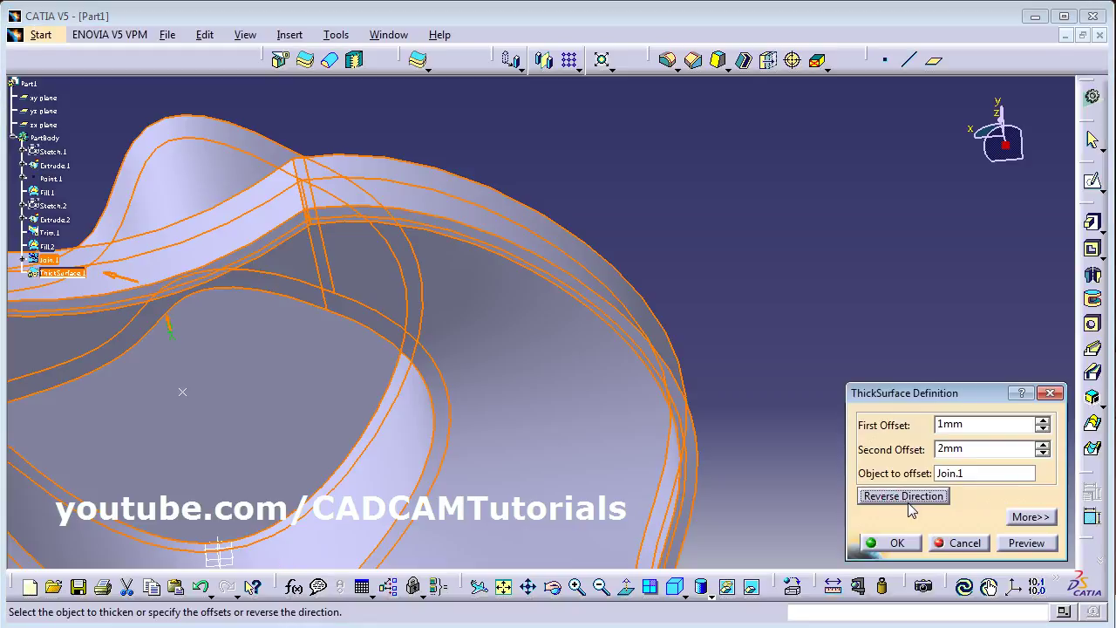
click(1029, 544)
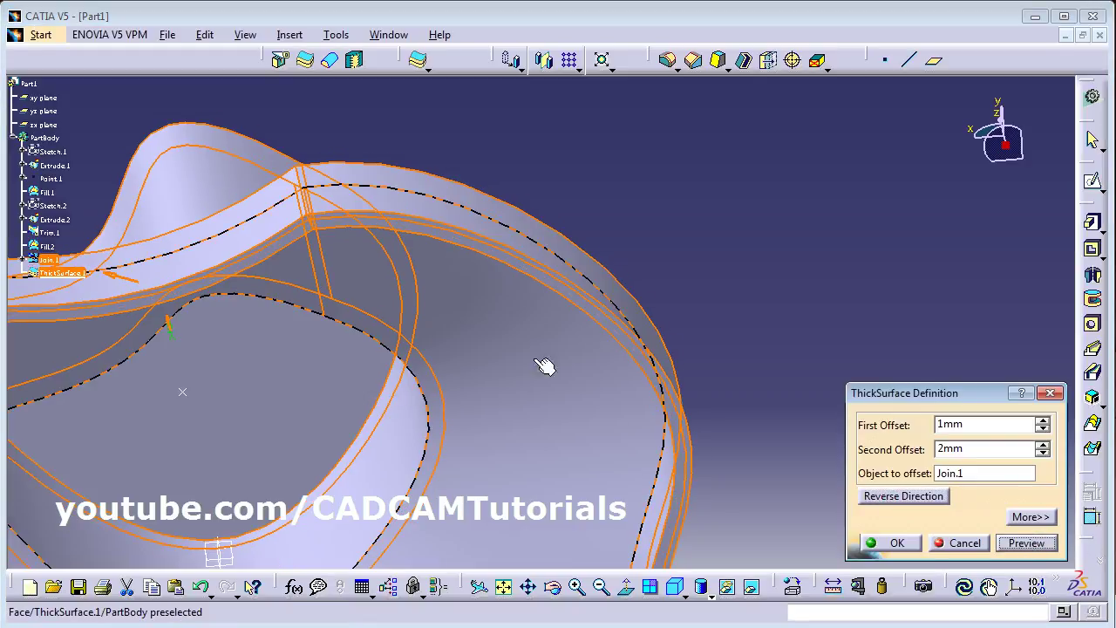
middle_drag(613, 374, 498, 361)
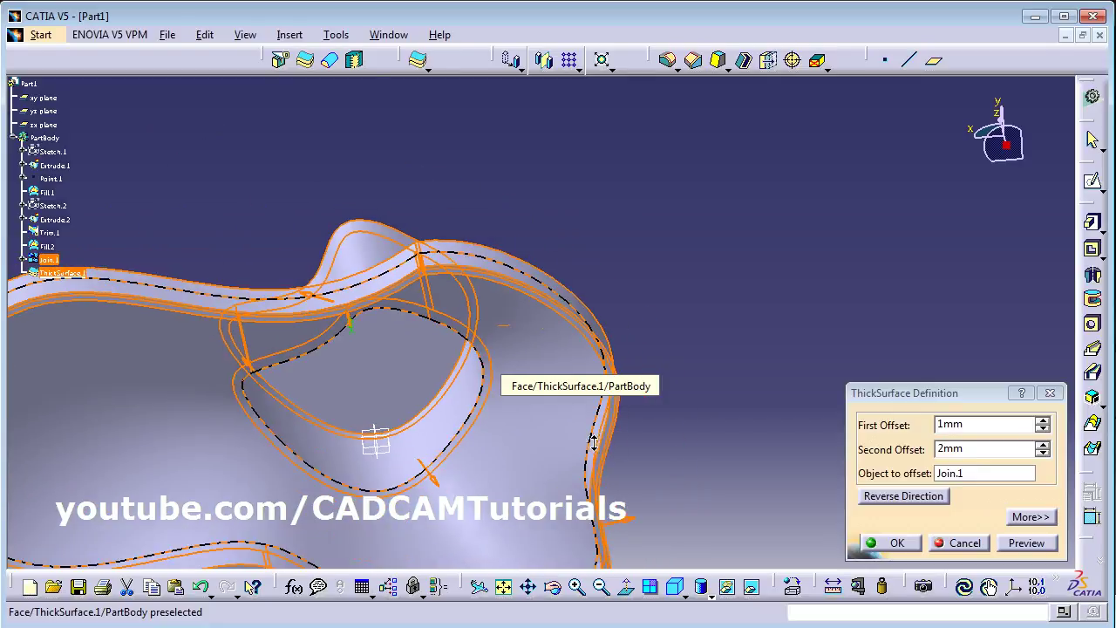
- Reset the second offset to 0mm, keeping the 1mm first offset, and confirm
drag(999, 451, 861, 449)
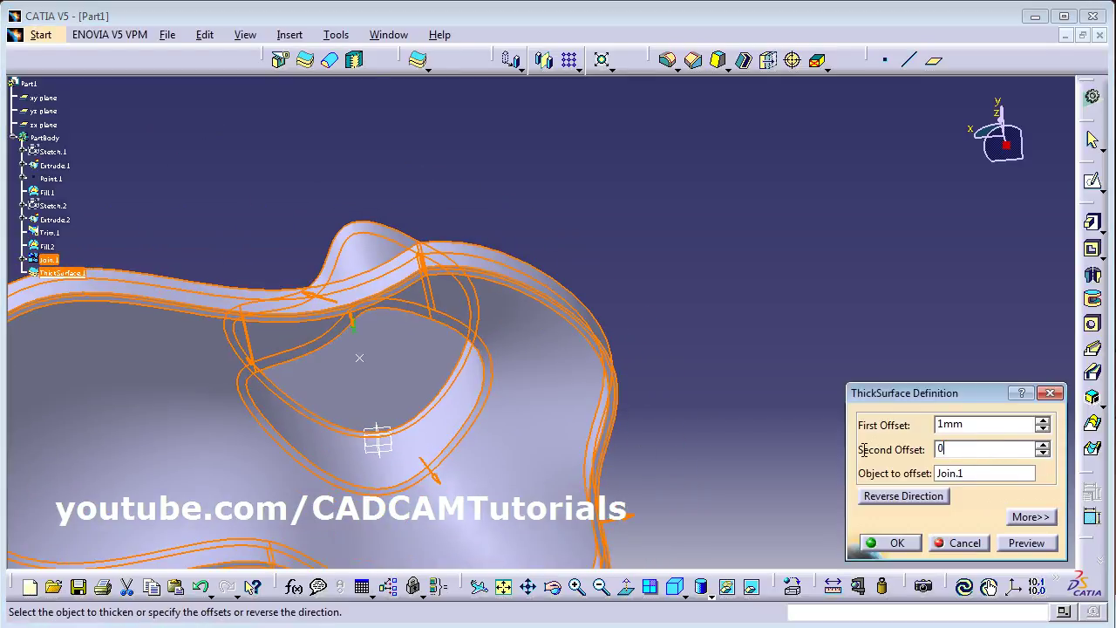
text(0)
key(Return)
click(1026, 543)
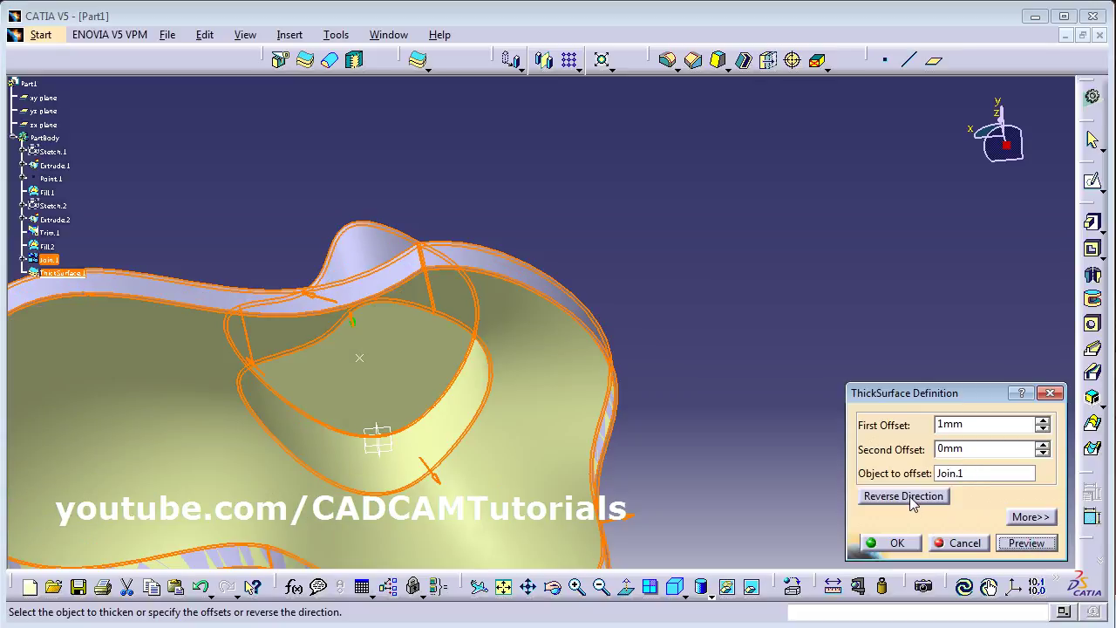
click(1032, 543)
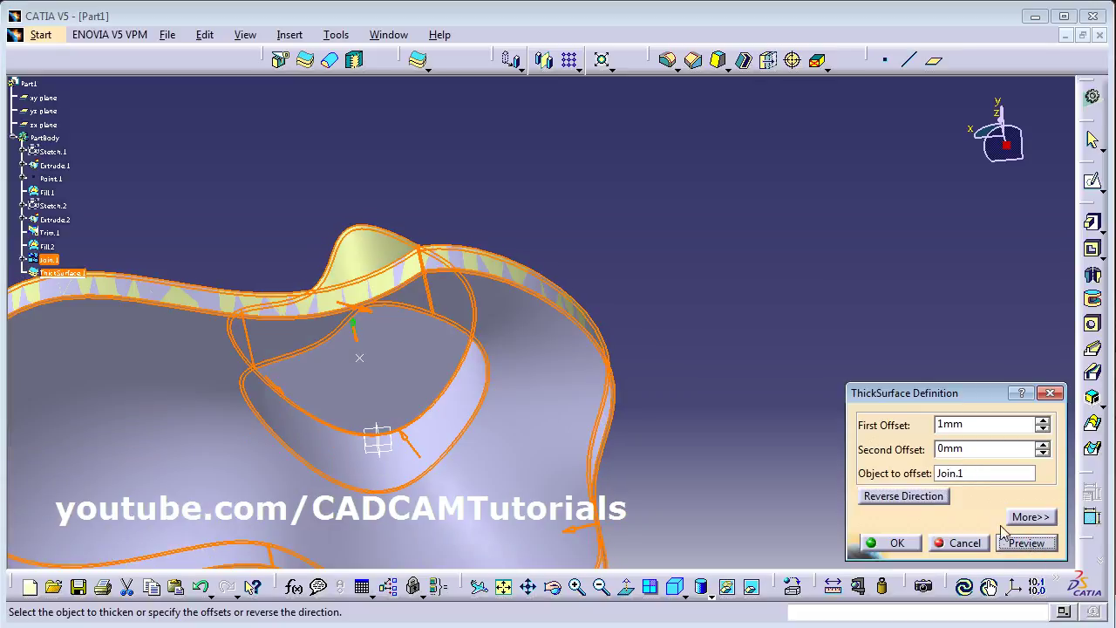
click(912, 499)
click(1029, 544)
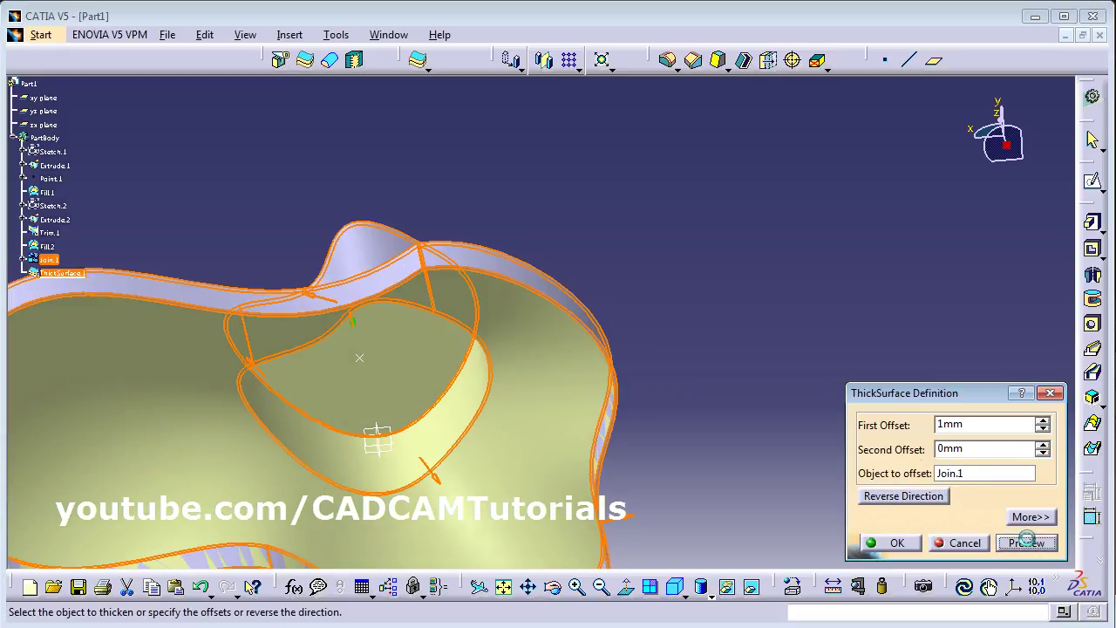
middle_drag(511, 329, 602, 464)
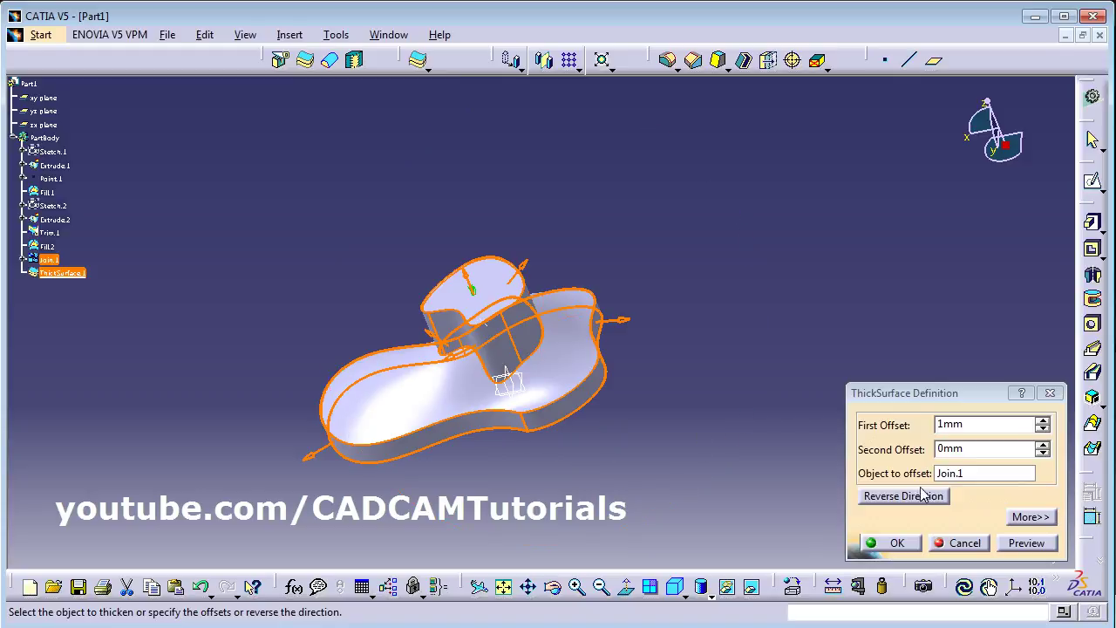
click(897, 542)
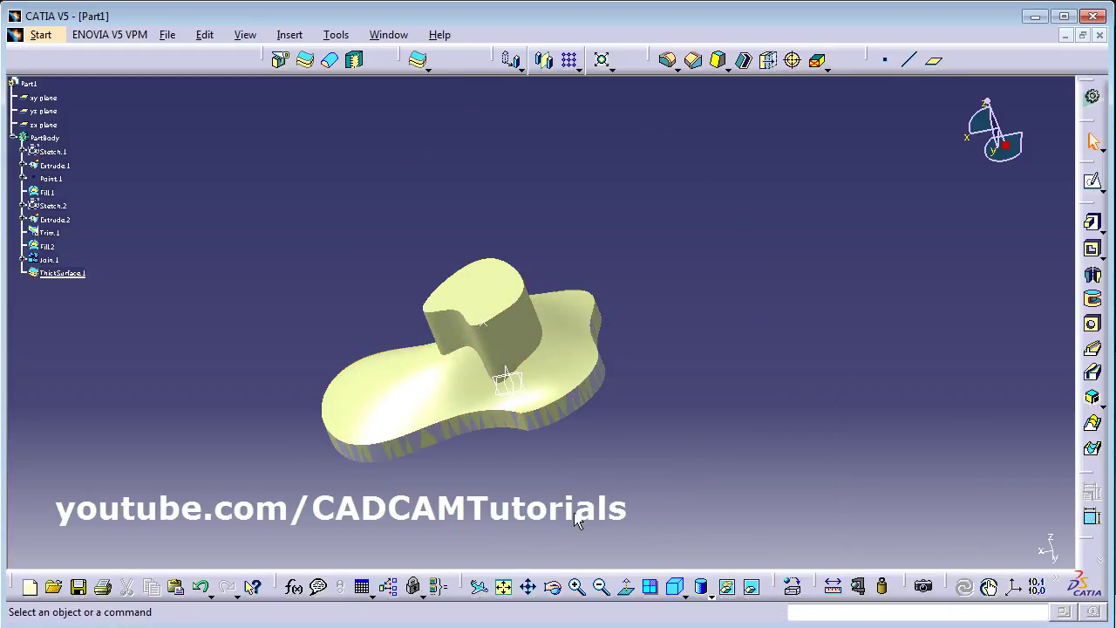
- Delete ThickSurface.1 so the PartBody ends at Join.1
right_click(59, 273)
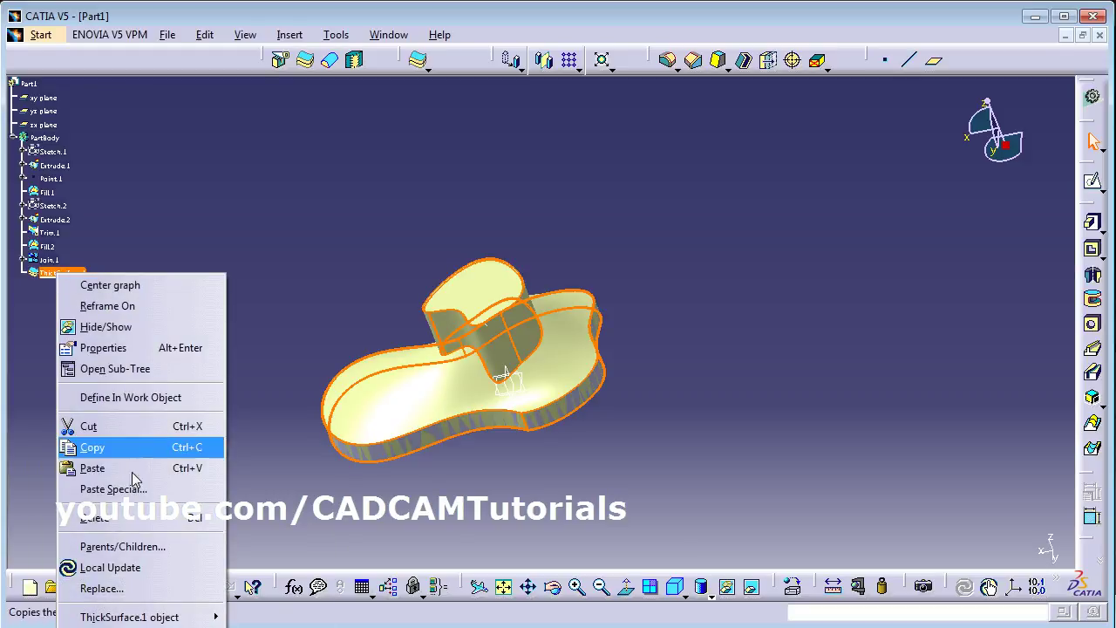
click(123, 520)
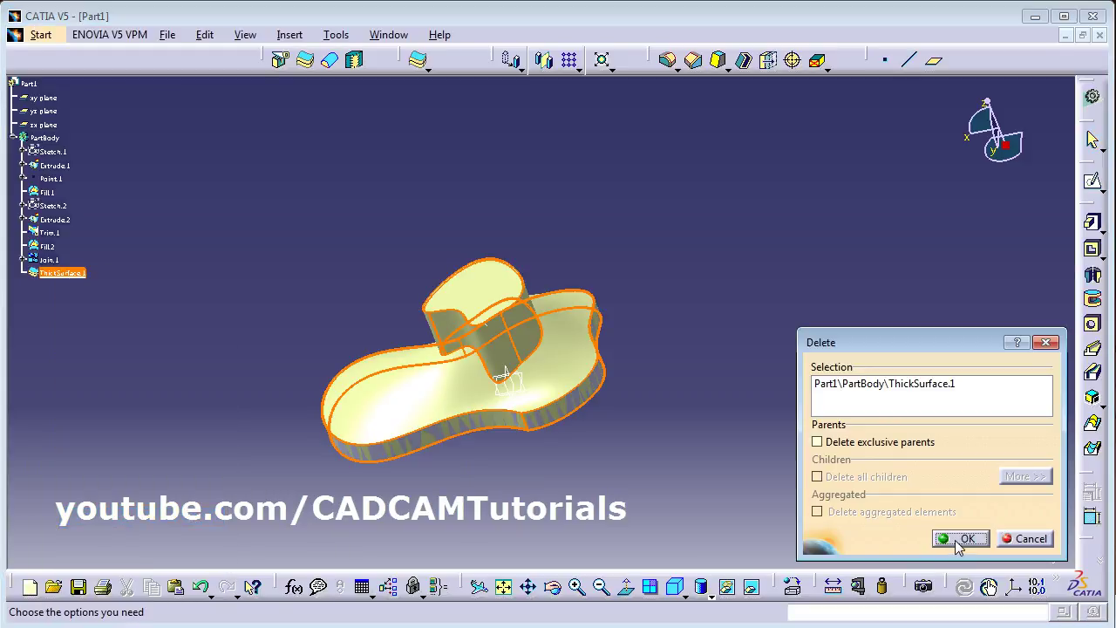
click(963, 539)
middle_drag(386, 456, 448, 294)
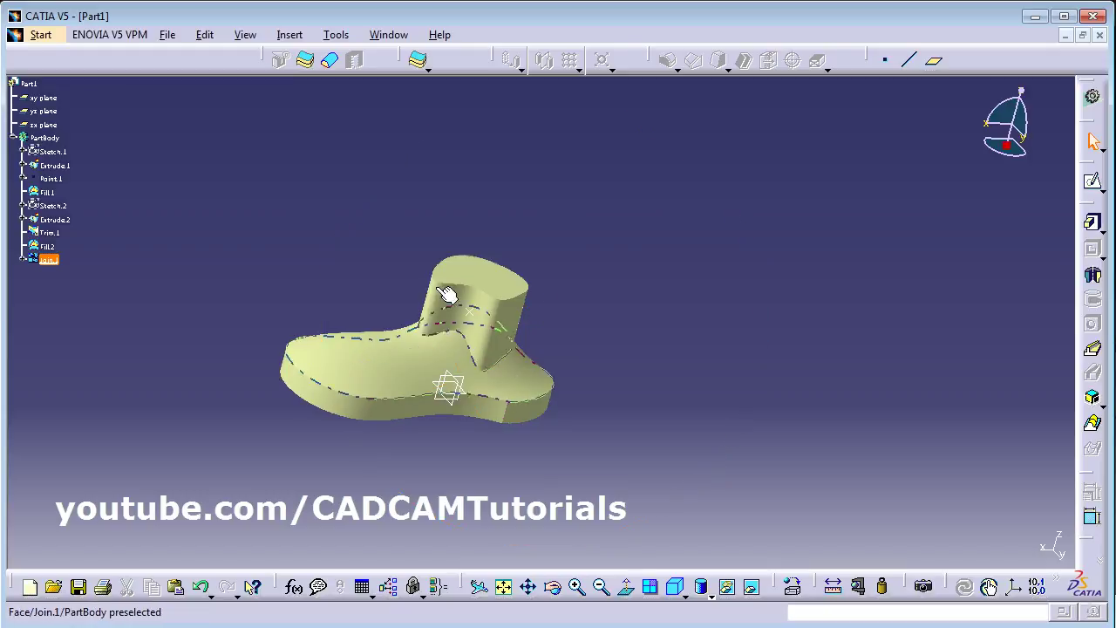
- Close Join.1 into the solid CloseSurface.1
click(331, 63)
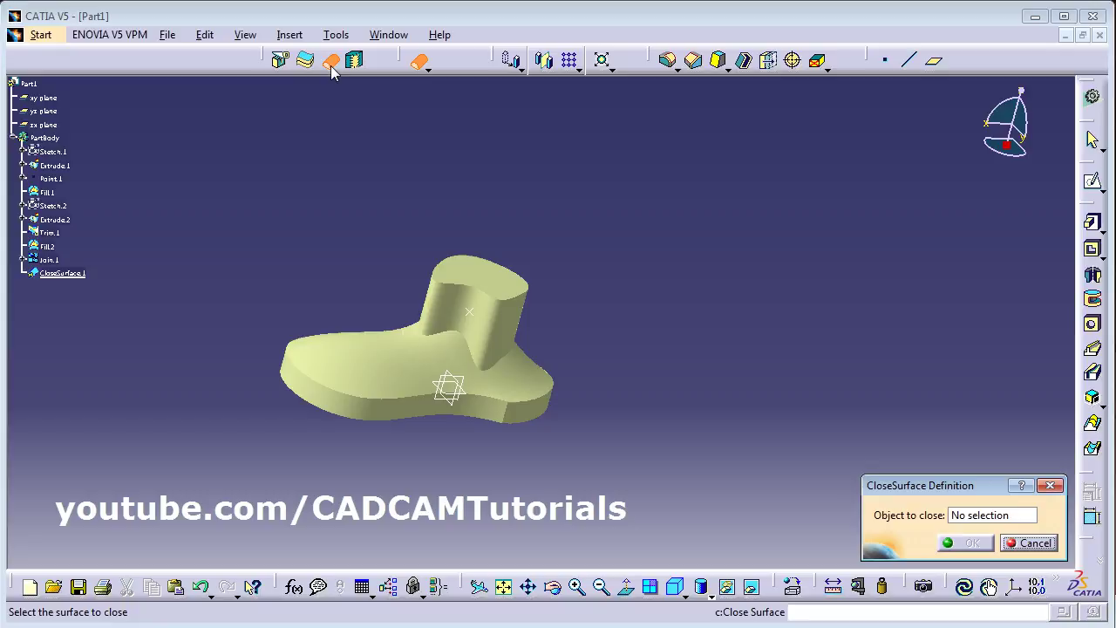
click(382, 372)
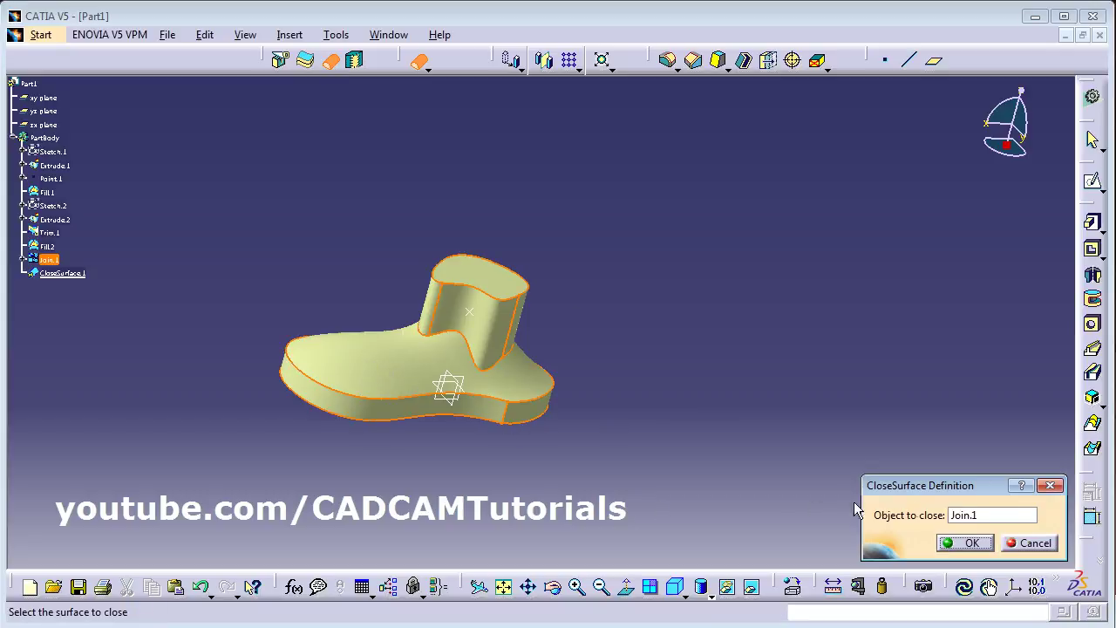
click(968, 543)
middle_drag(439, 453, 455, 490)
- Hide Join.1 and inspect the grey solid shoe
click(730, 564)
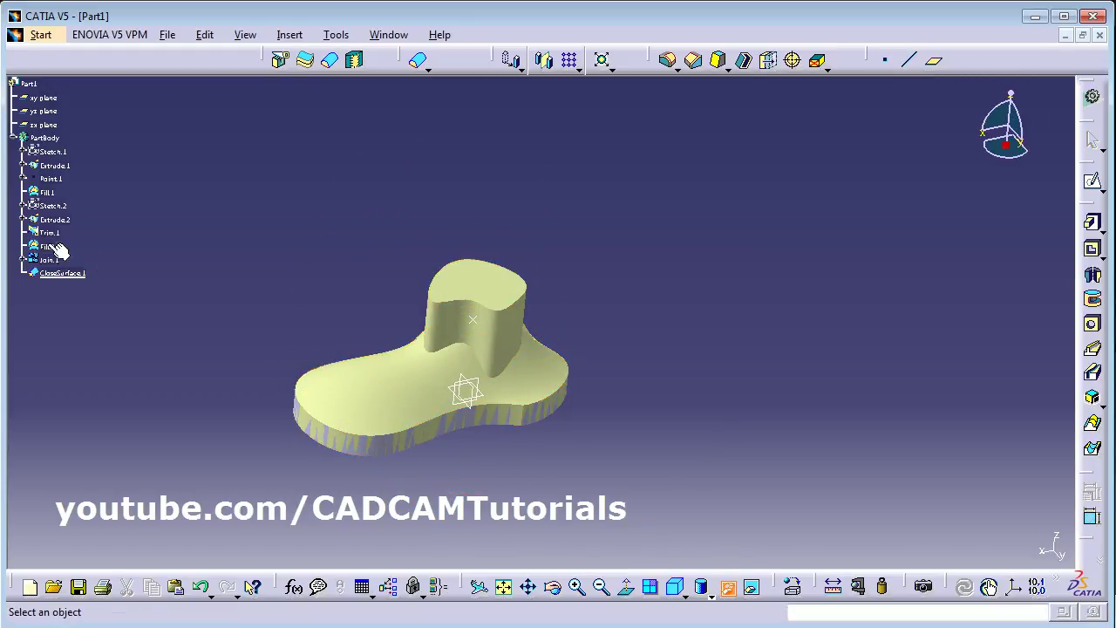
click(62, 272)
middle_drag(409, 371, 495, 266)
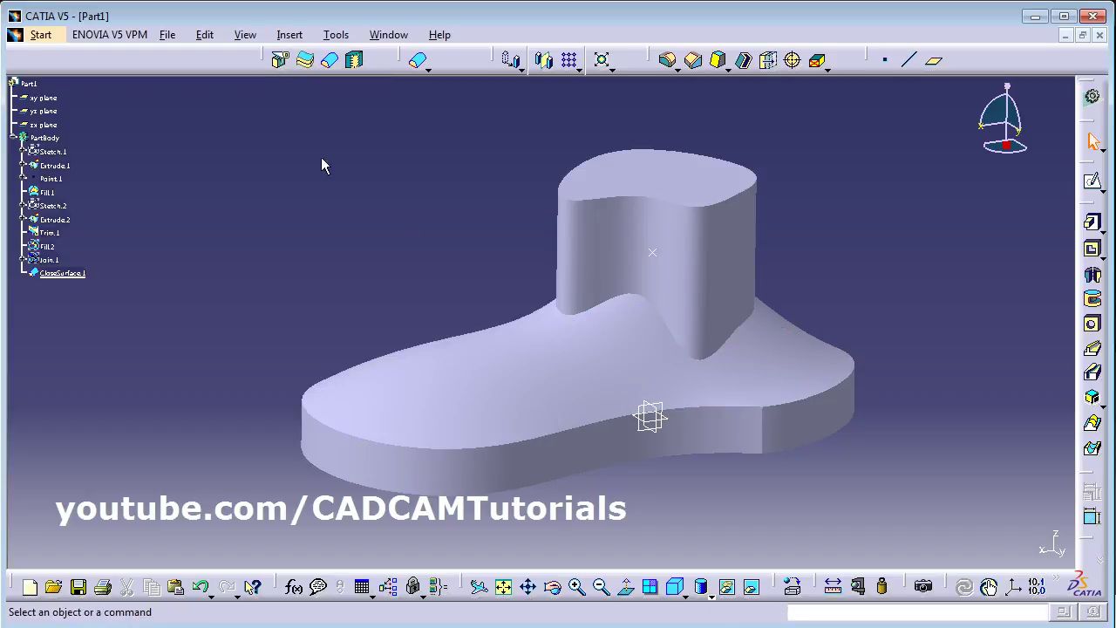
middle_drag(510, 299, 501, 294)
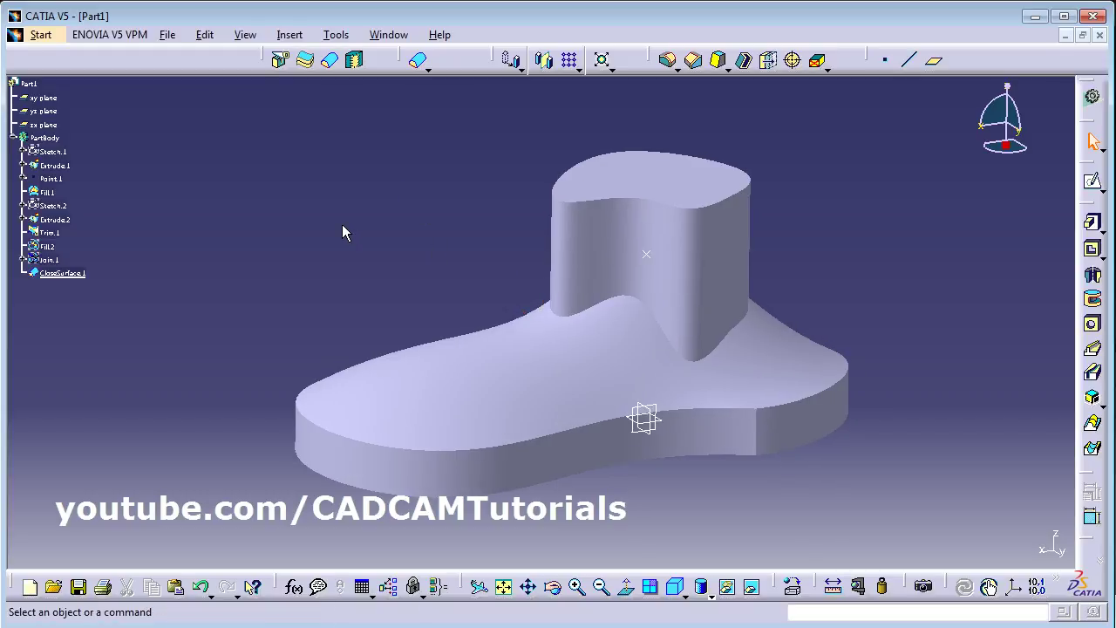
- Switch to Wireframe and Surface Design and start a sketch on the zx plane
click(41, 35)
mouse_move(113, 75)
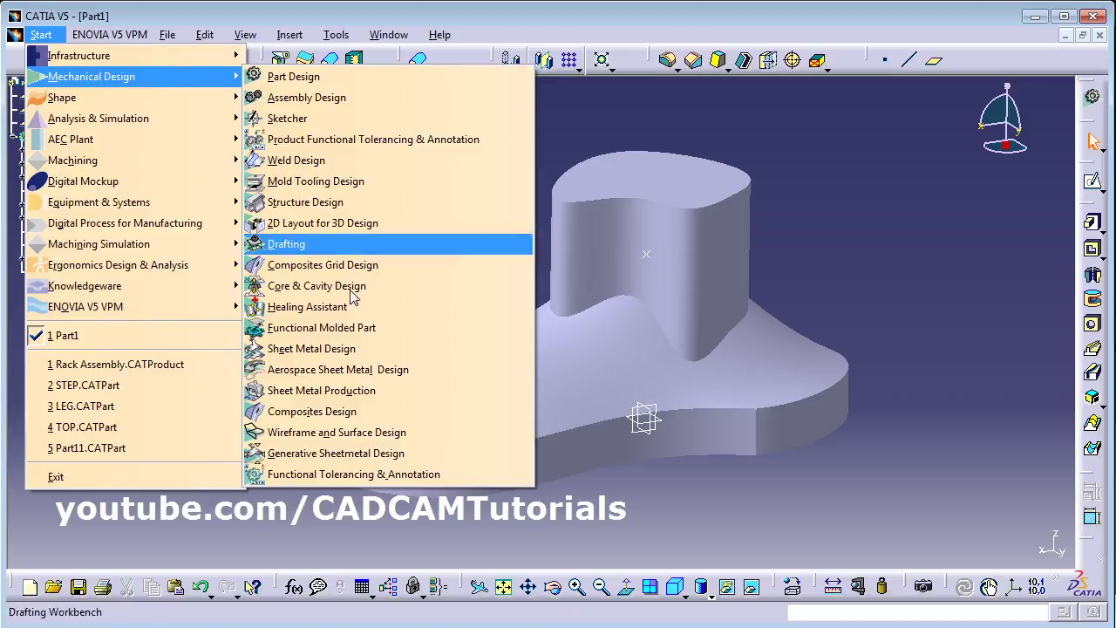
click(337, 434)
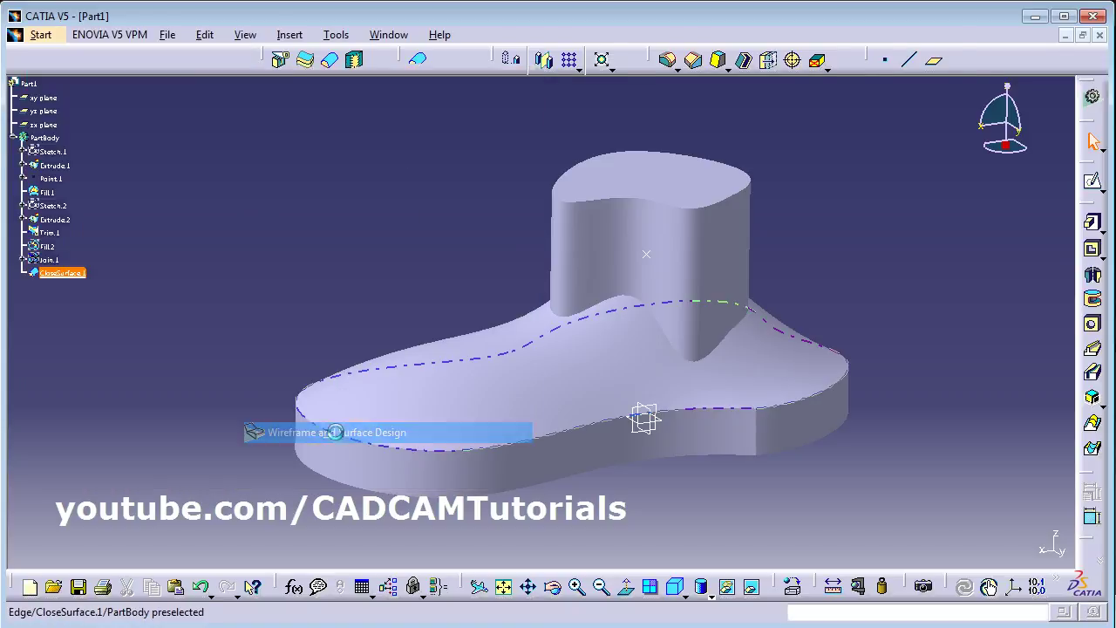
click(644, 416)
click(1094, 213)
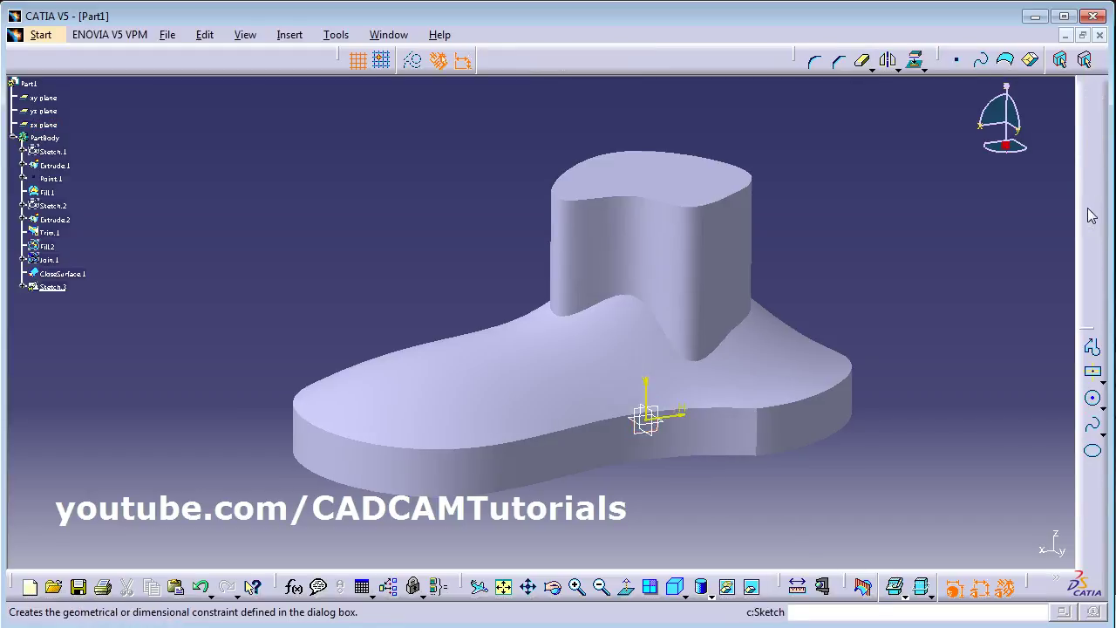
- Draw a four-point S-shaped spline low along the sole rising over the collar, then exit
click(1092, 425)
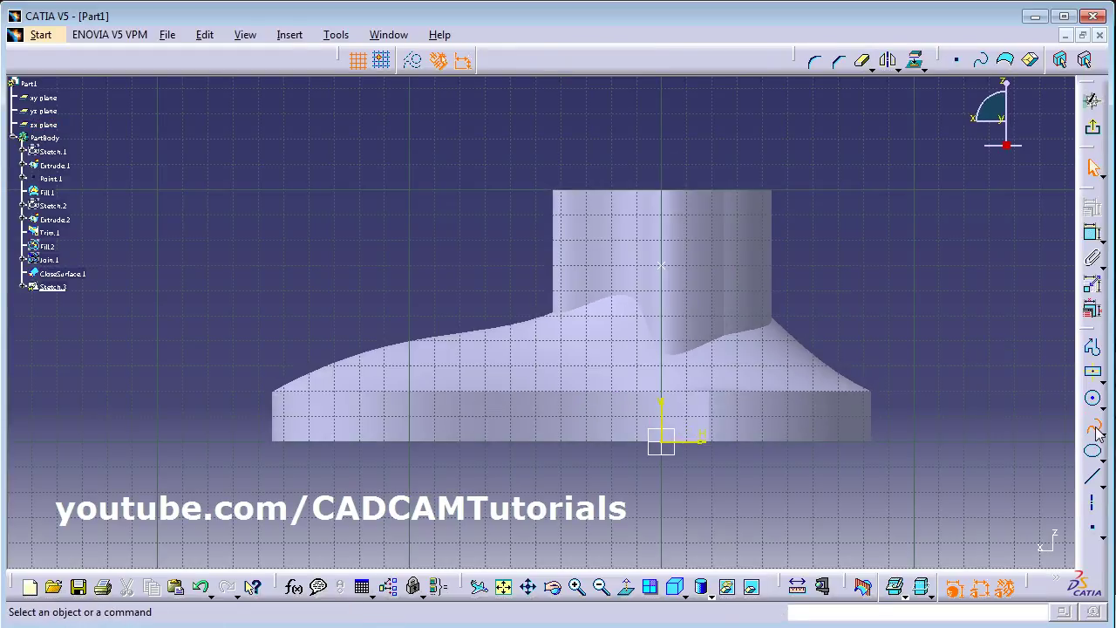
click(336, 346)
click(567, 340)
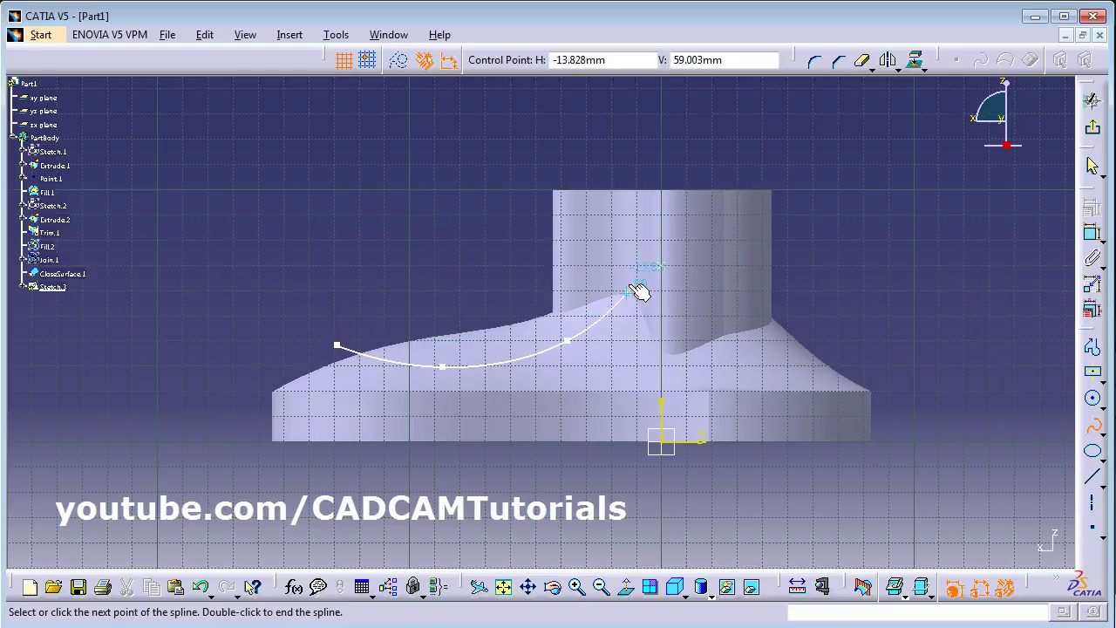
click(636, 254)
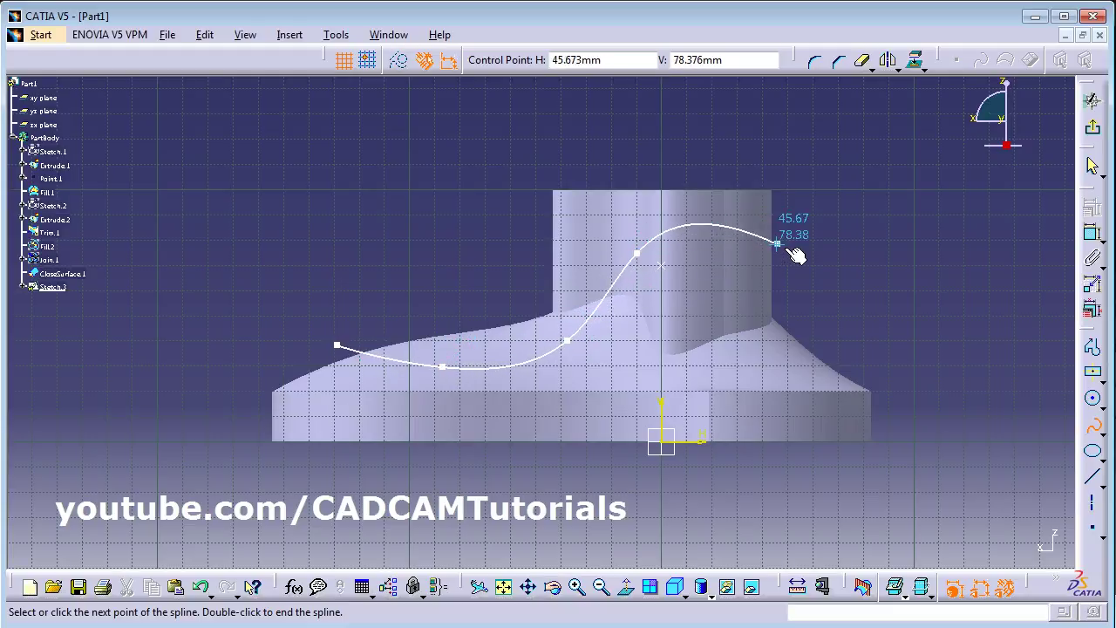
click(796, 254)
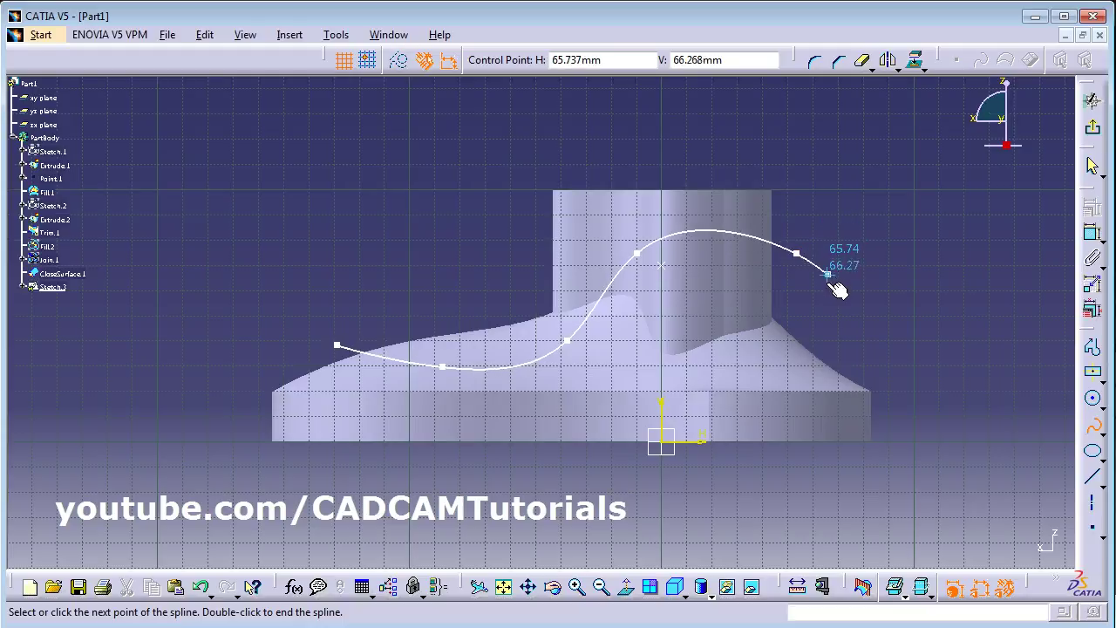
key(Escape)
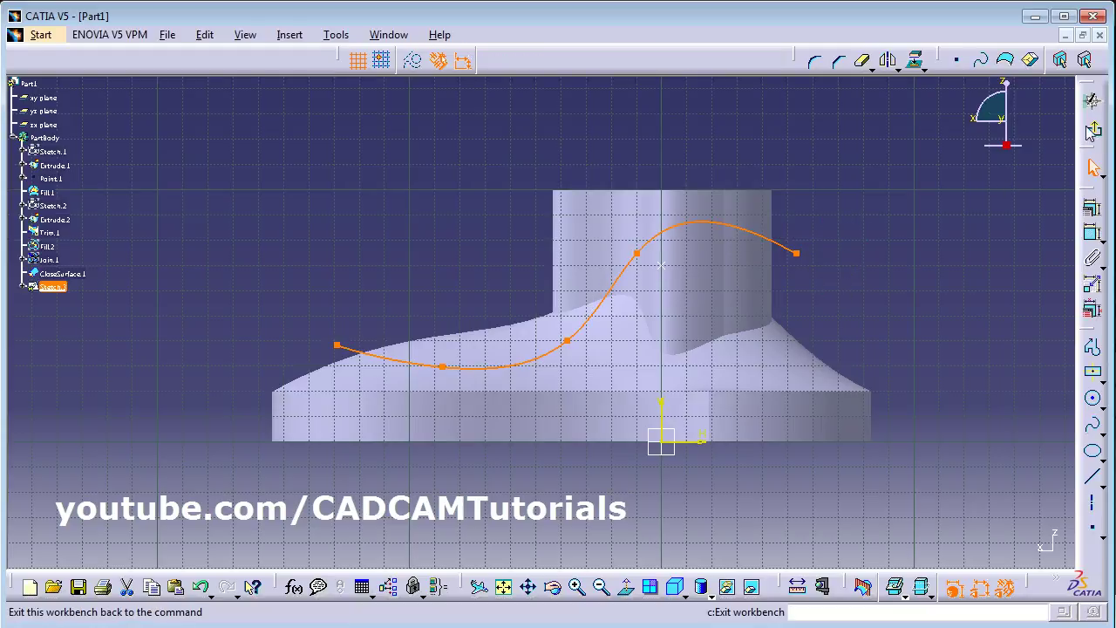
click(1093, 100)
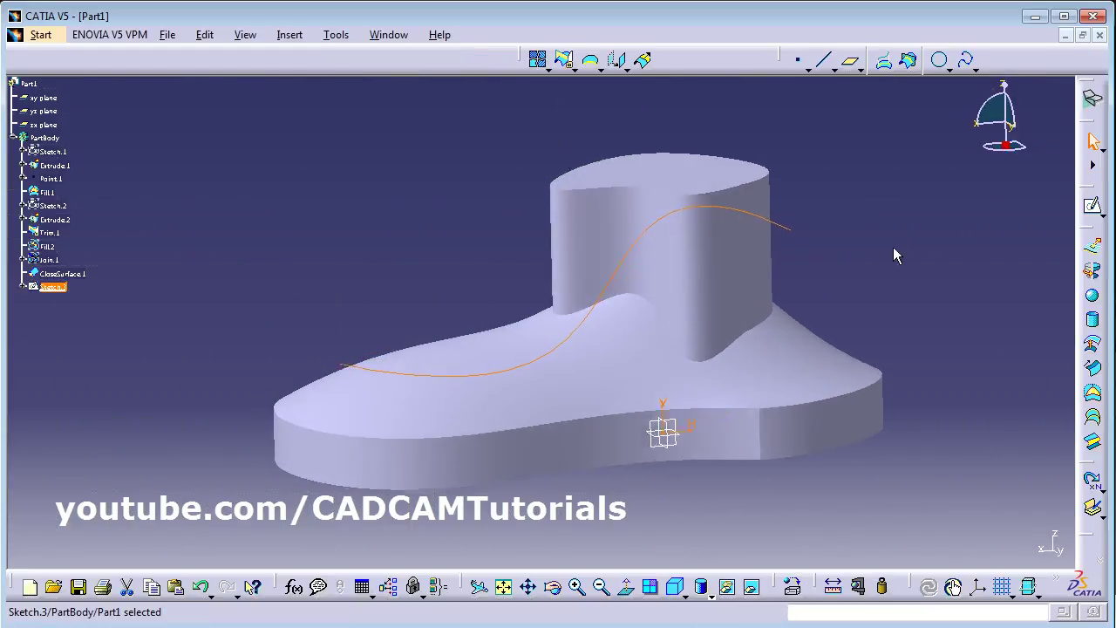
- Extrude Sketch.3 100mm with mirrored extent into the surface Extrude.3
click(1096, 259)
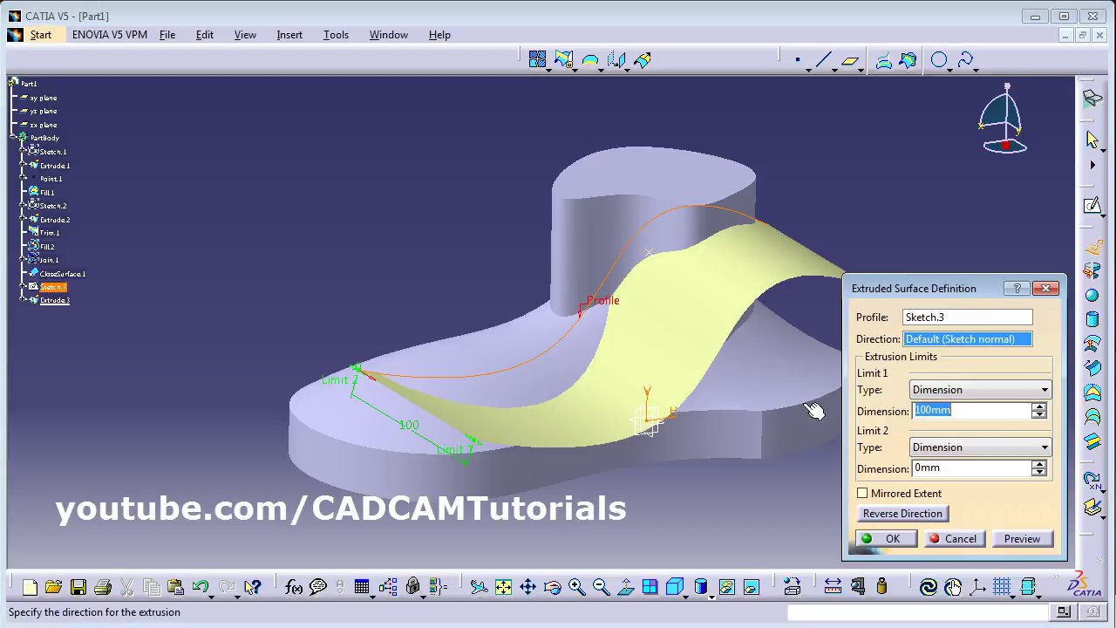
click(862, 493)
middle_drag(425, 341, 642, 390)
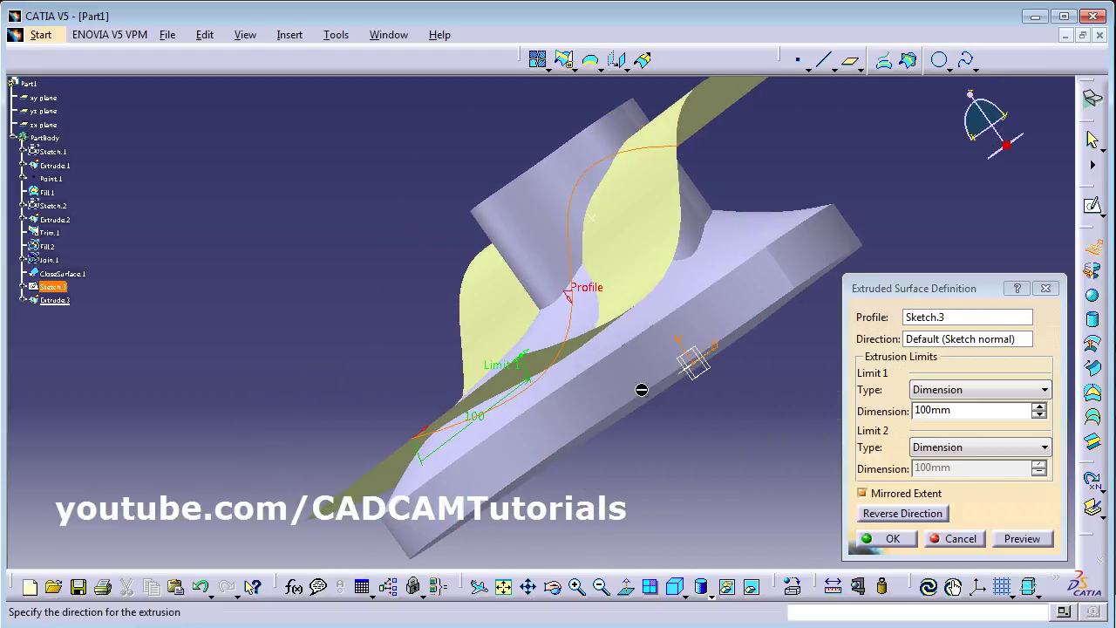
click(889, 538)
middle_drag(638, 292, 720, 395)
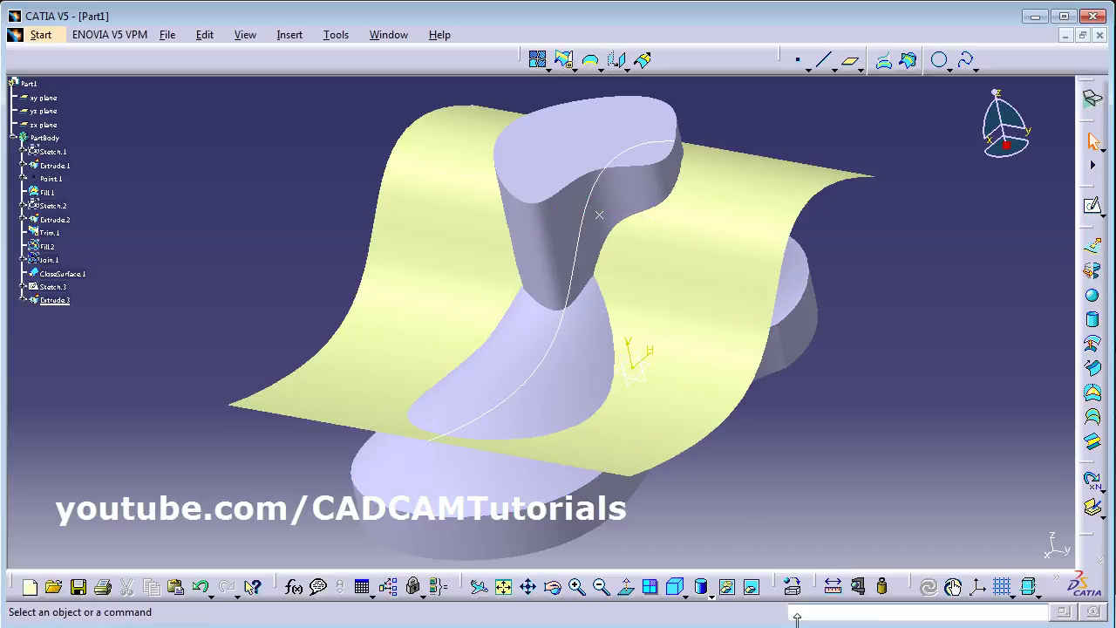
- Hide Sketch.3 and switch the view to shading without edges
click(544, 368)
middle_drag(758, 429, 718, 316)
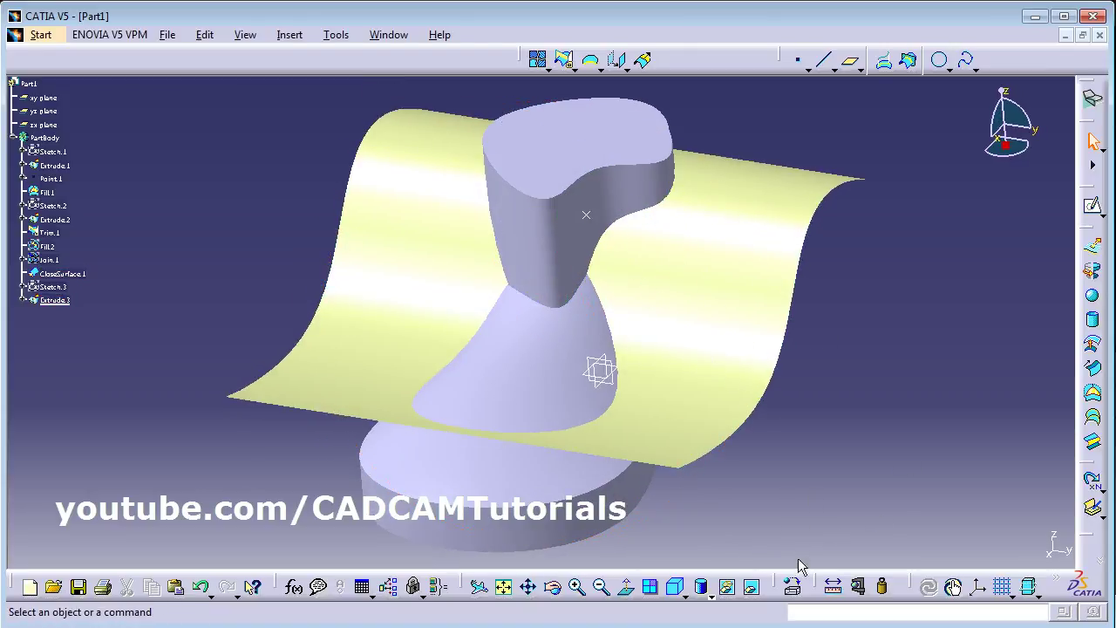
click(722, 596)
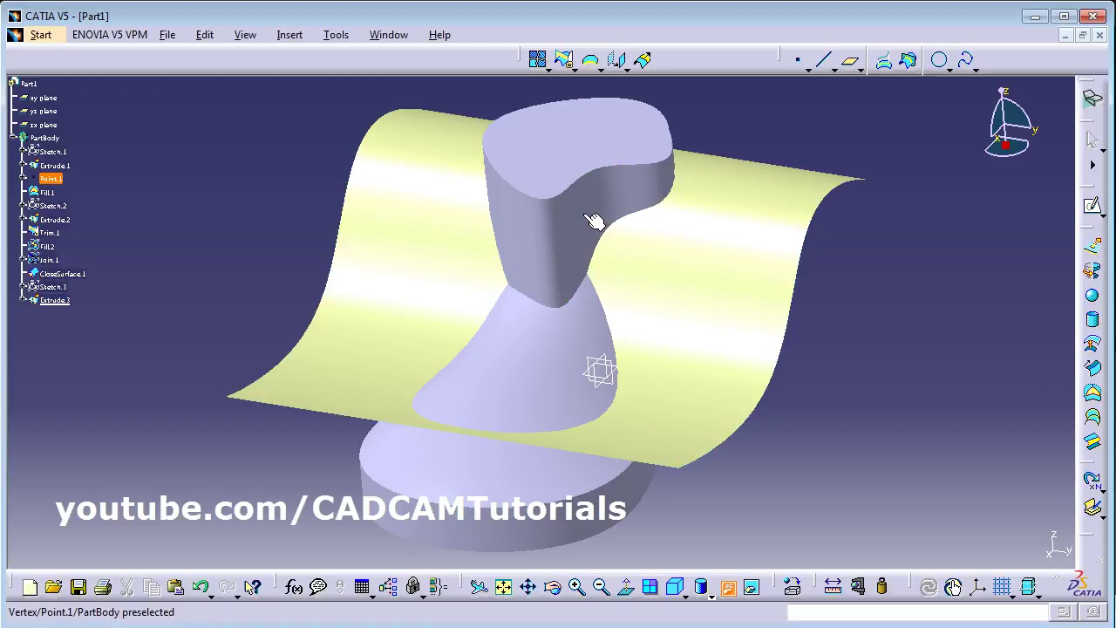
middle_drag(361, 217, 536, 225)
click(48, 35)
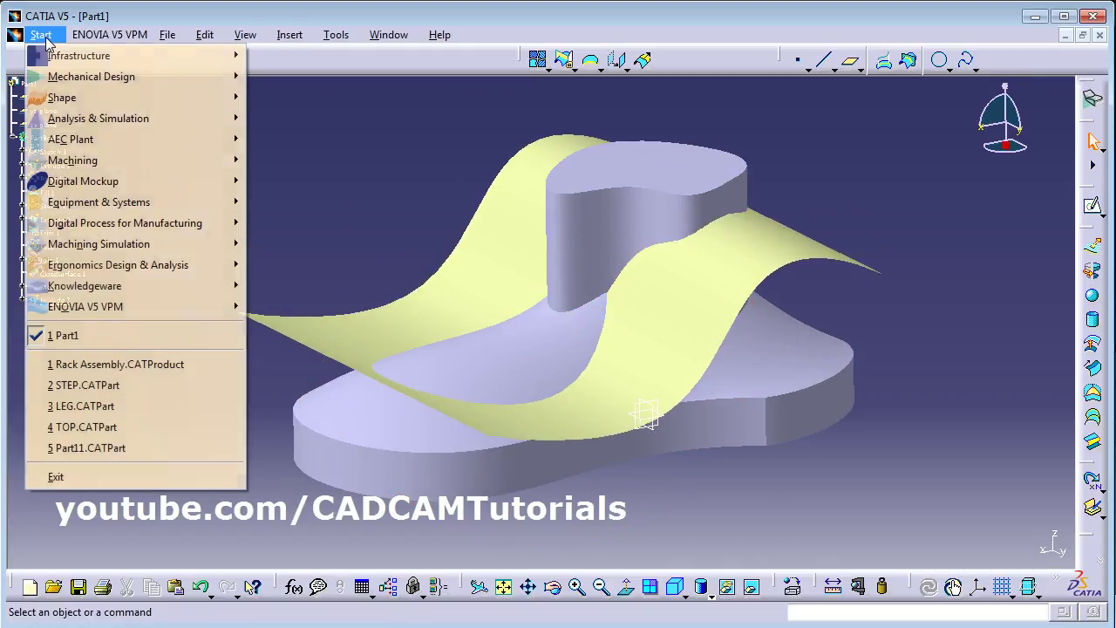
- In Part Design, split the shoe solid with Extrude.3, keeping the material below the S-surface
mouse_move(164, 82)
click(288, 76)
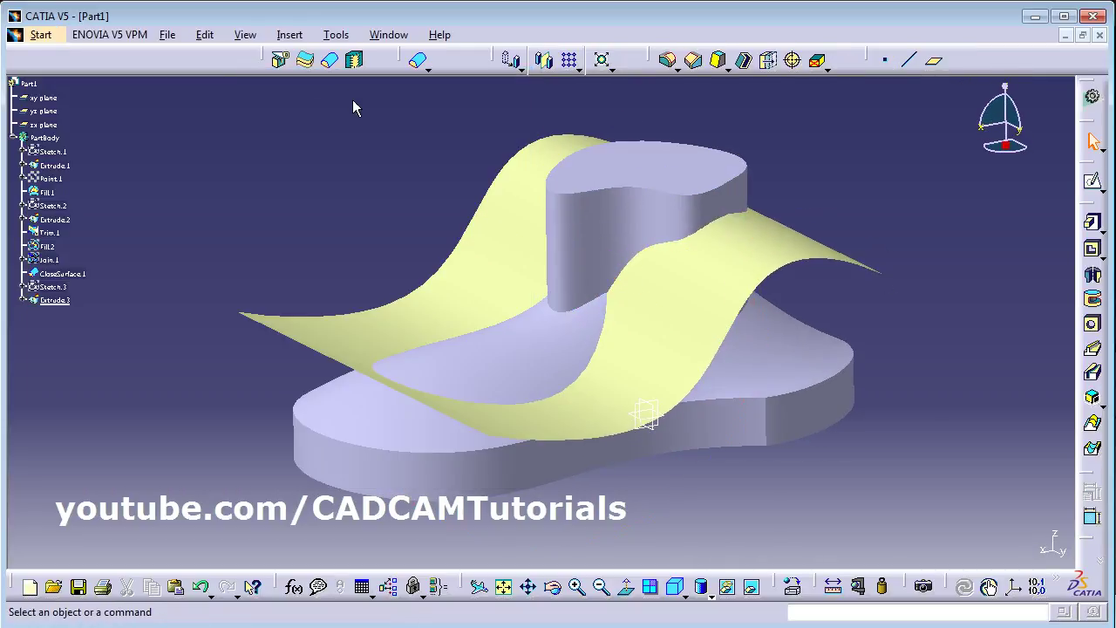
click(280, 61)
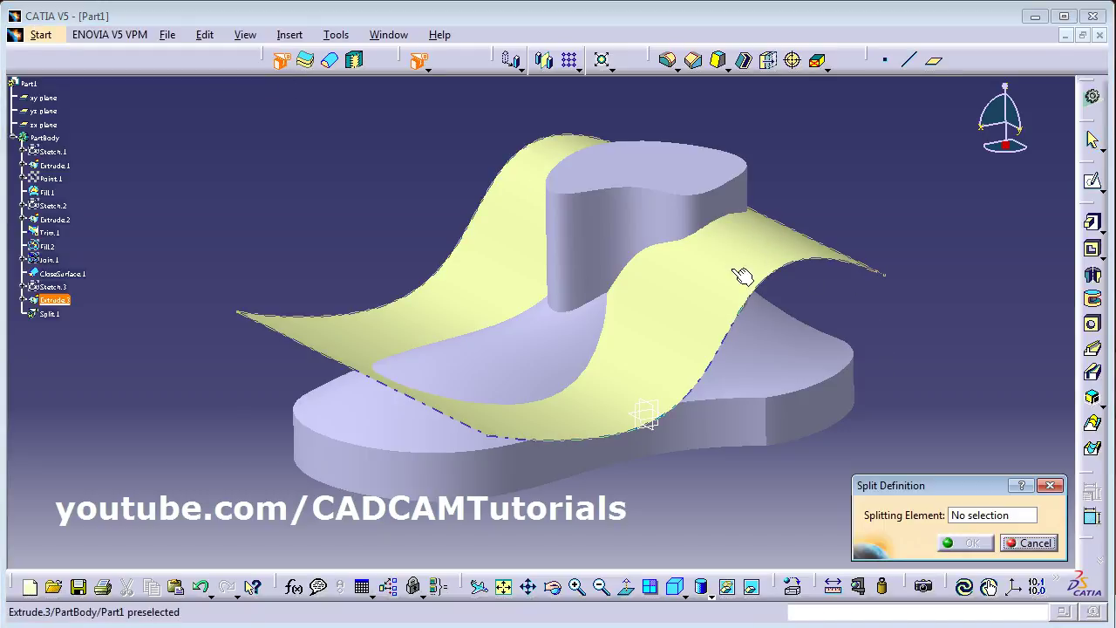
click(733, 296)
middle_drag(720, 289, 607, 361)
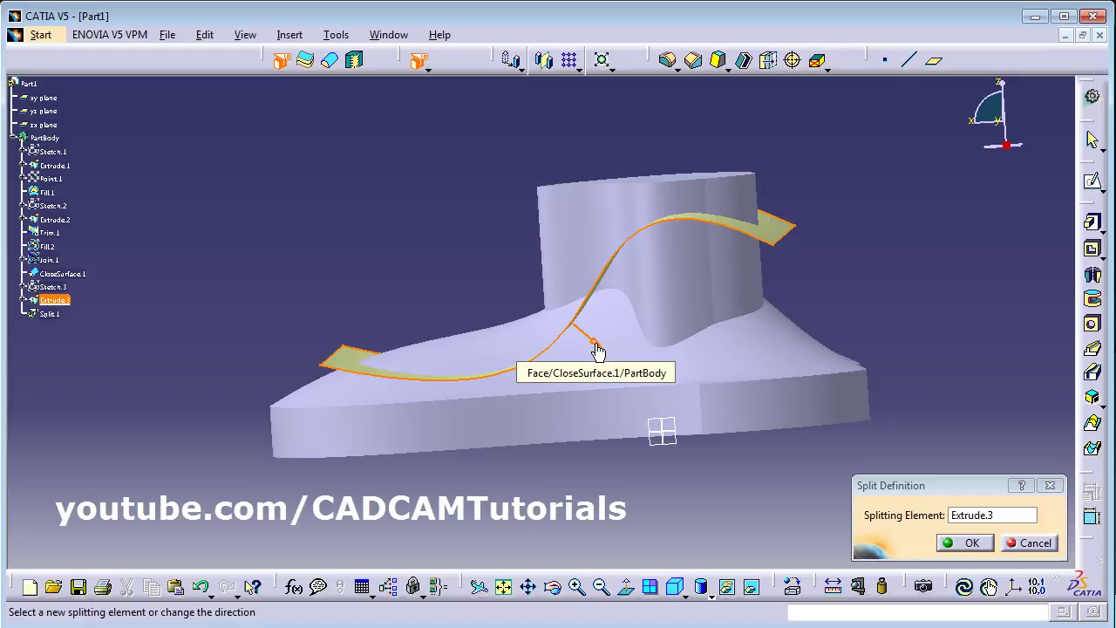
click(595, 344)
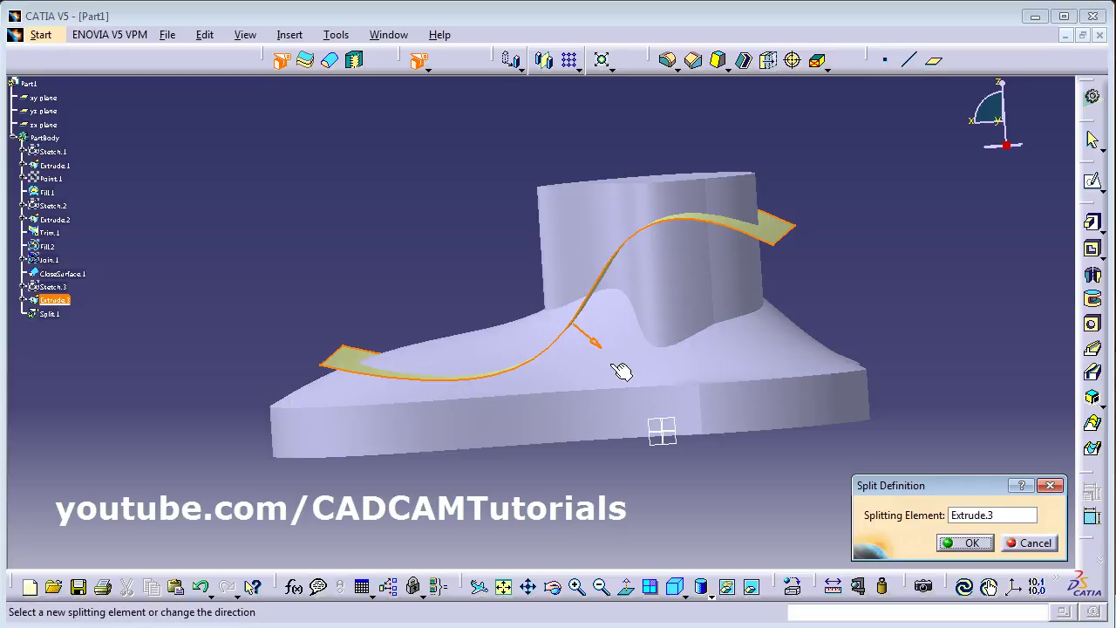
middle_drag(416, 234, 695, 410)
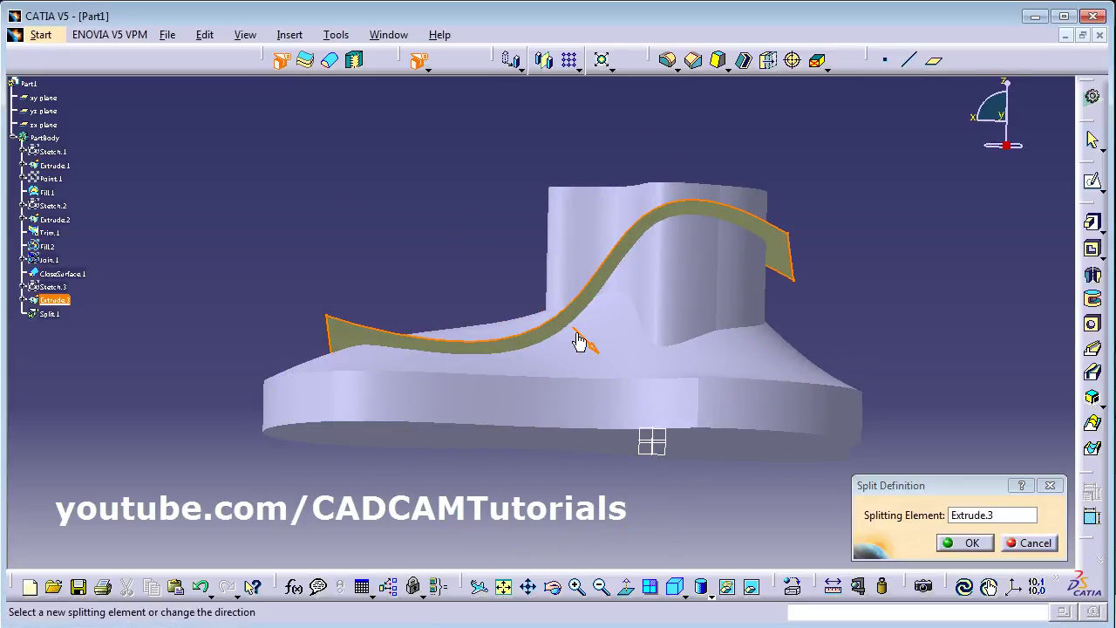
click(968, 543)
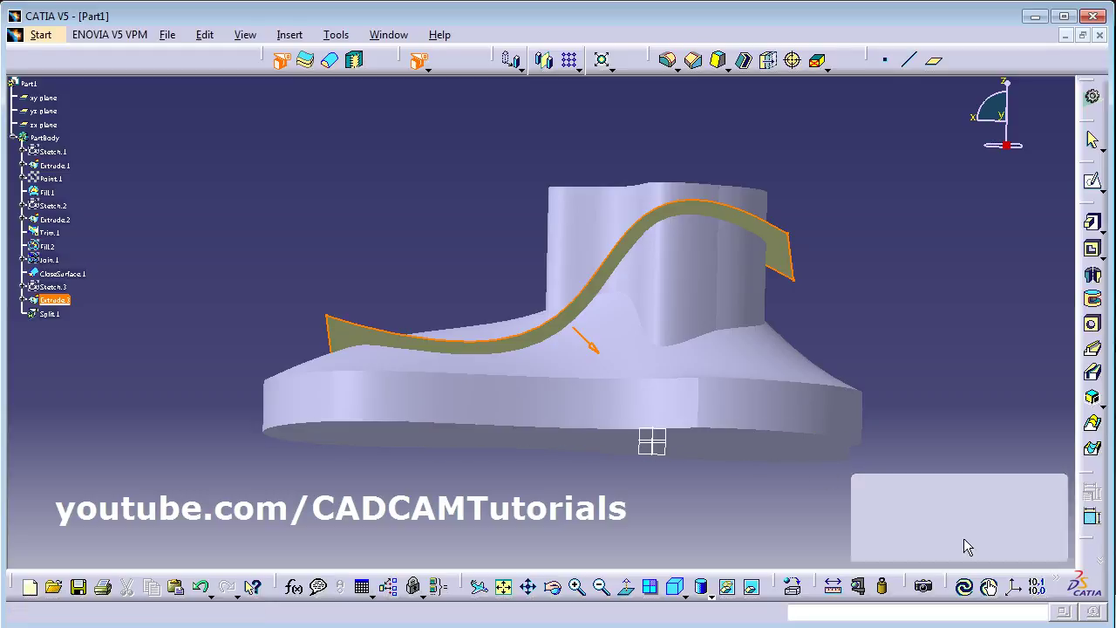
middle_drag(511, 248, 547, 291)
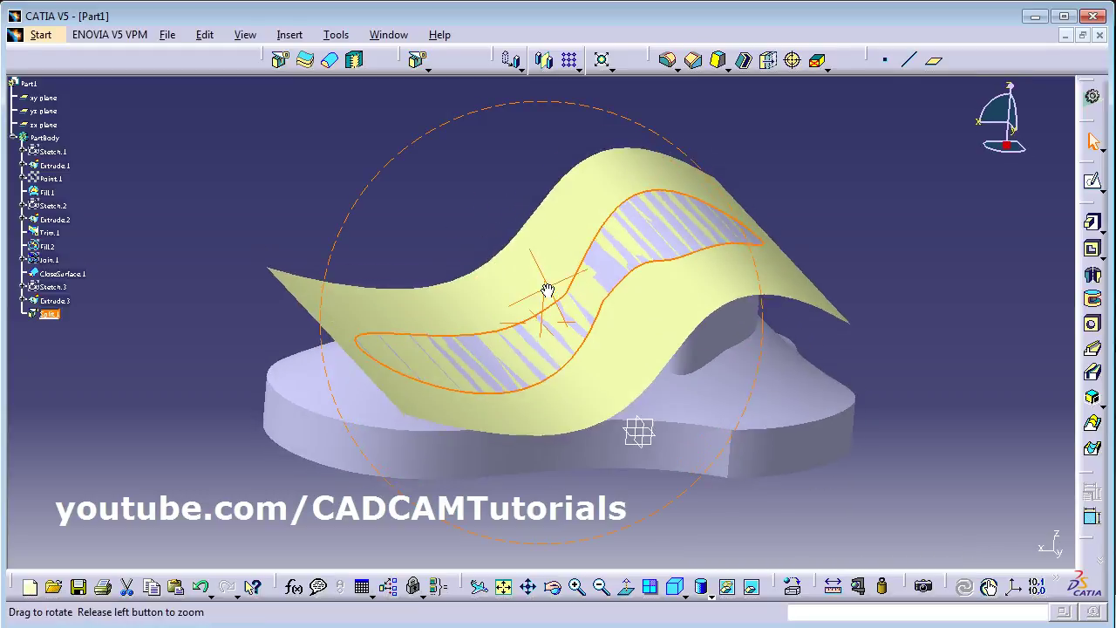
- Hide the Extrude.3 surface so only the shoe solid remains visible
click(880, 273)
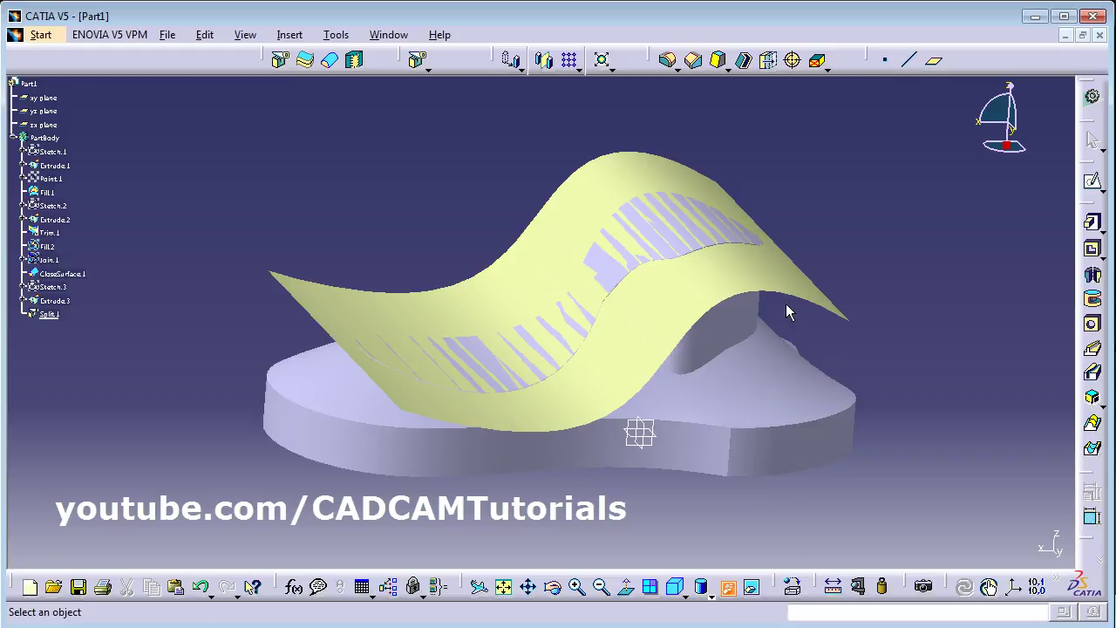
click(811, 295)
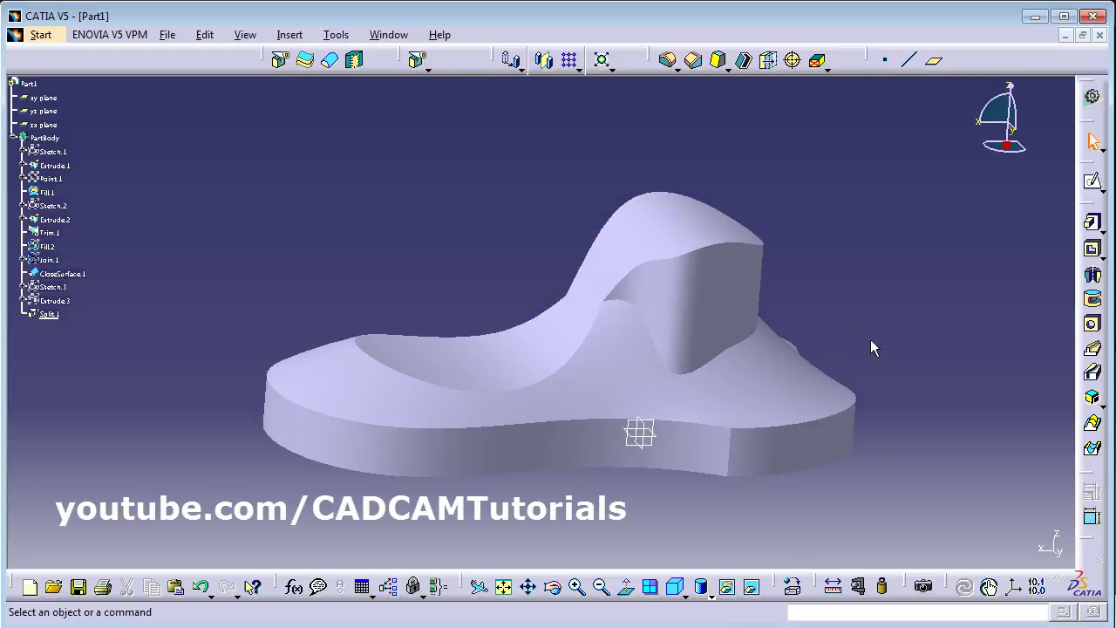
middle_drag(531, 293, 565, 373)
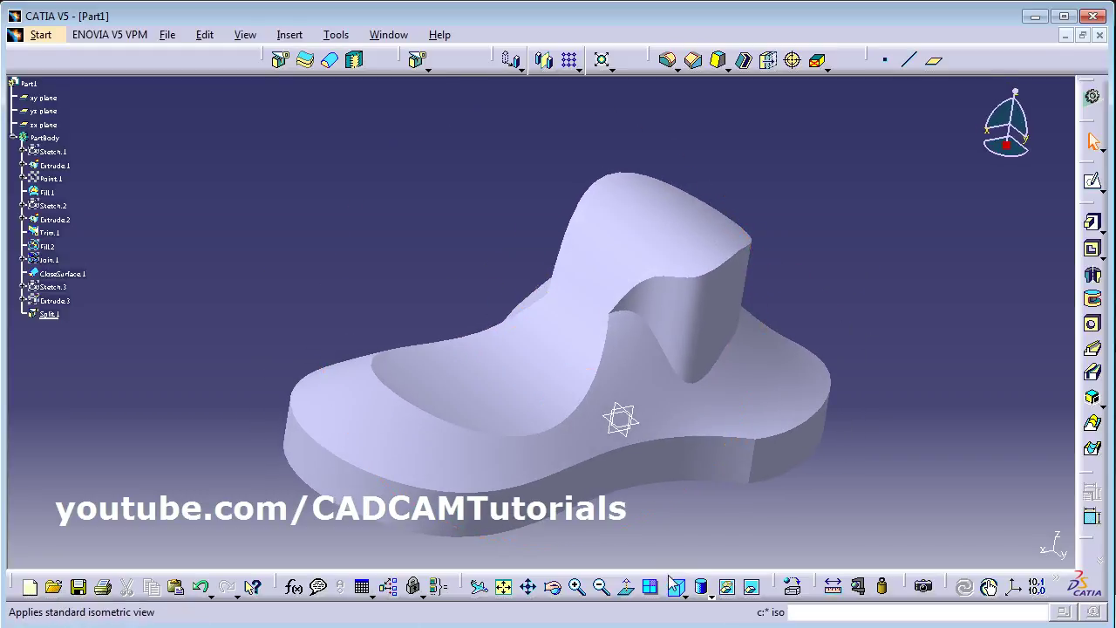
- Inspect the solid's S-curved top from the isometric view, fitted and zoomed in
click(677, 586)
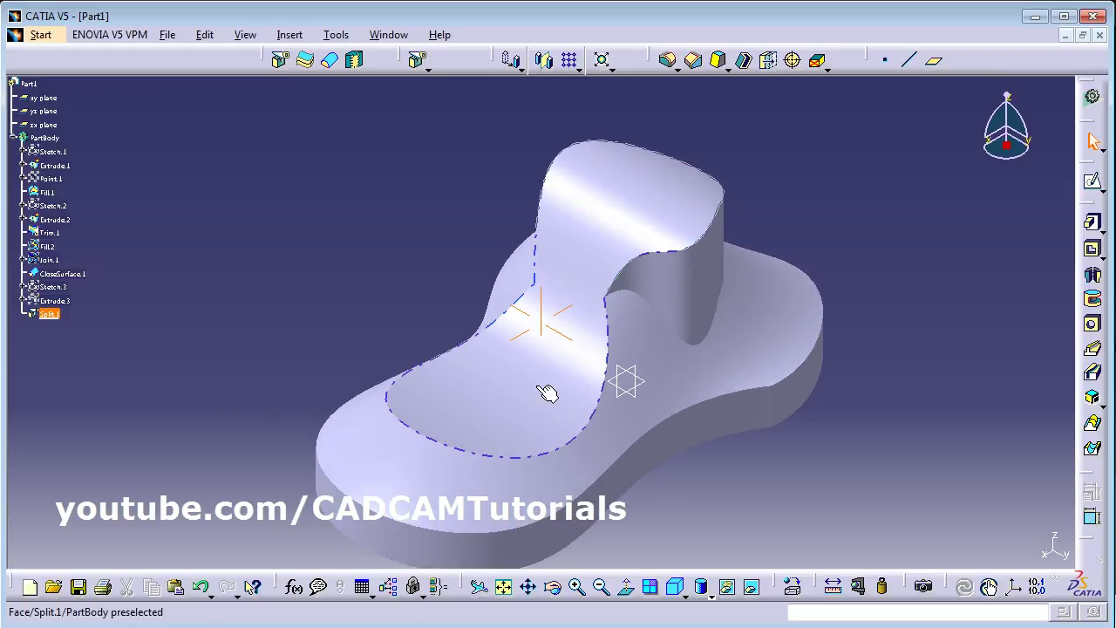
middle_drag(537, 385, 486, 377)
middle_drag(304, 340, 340, 384)
click(674, 586)
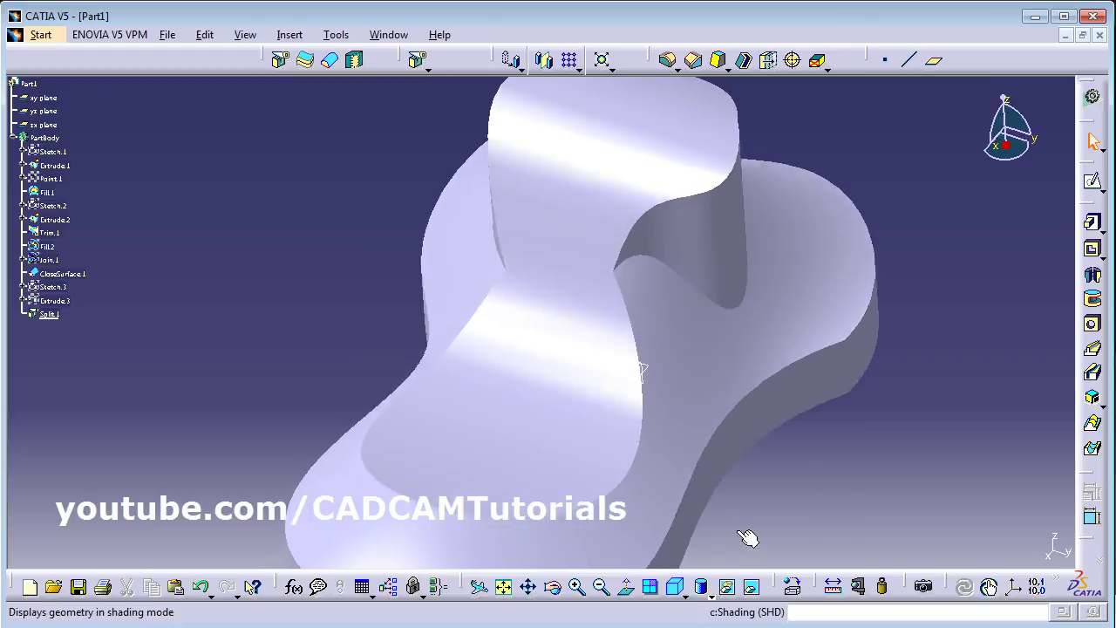
click(503, 586)
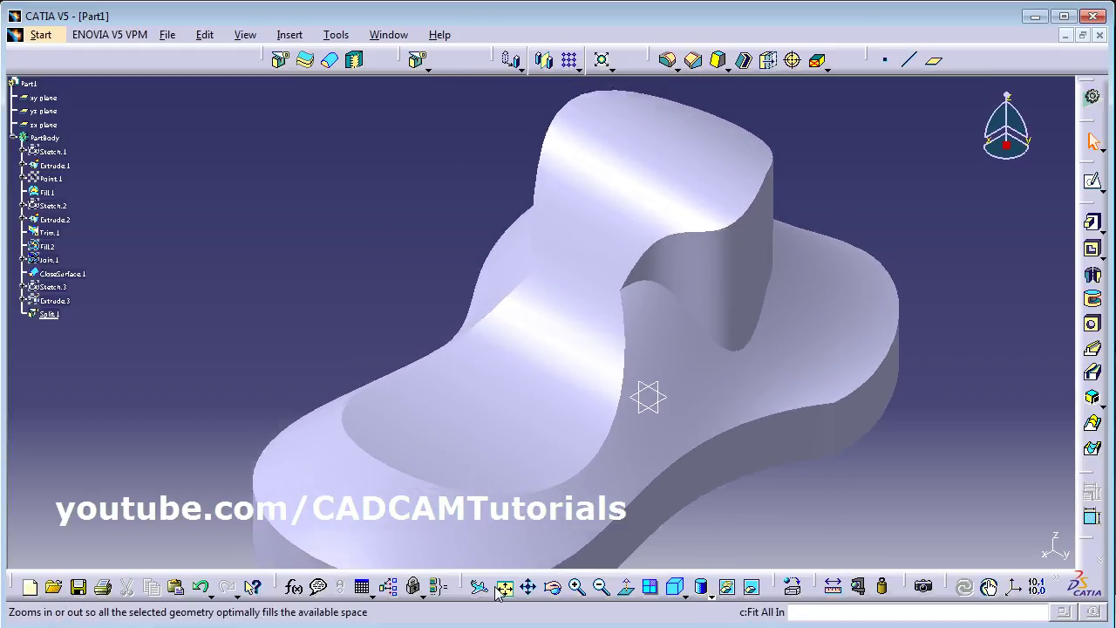
ctrl+middle_drag(450, 494, 523, 331)
middle_drag(611, 480, 620, 454)
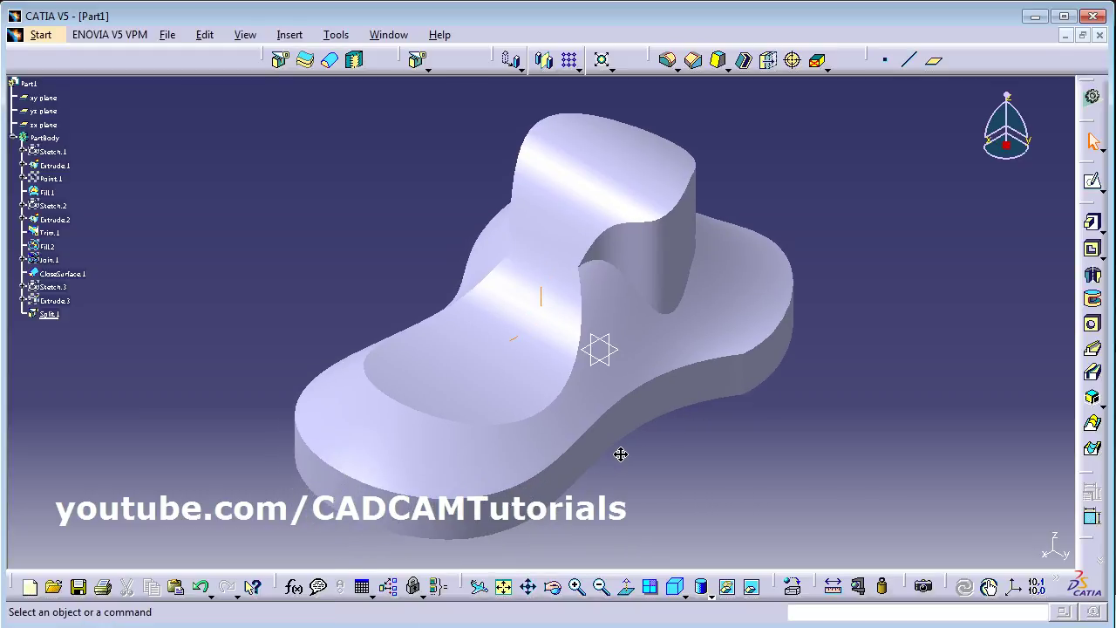